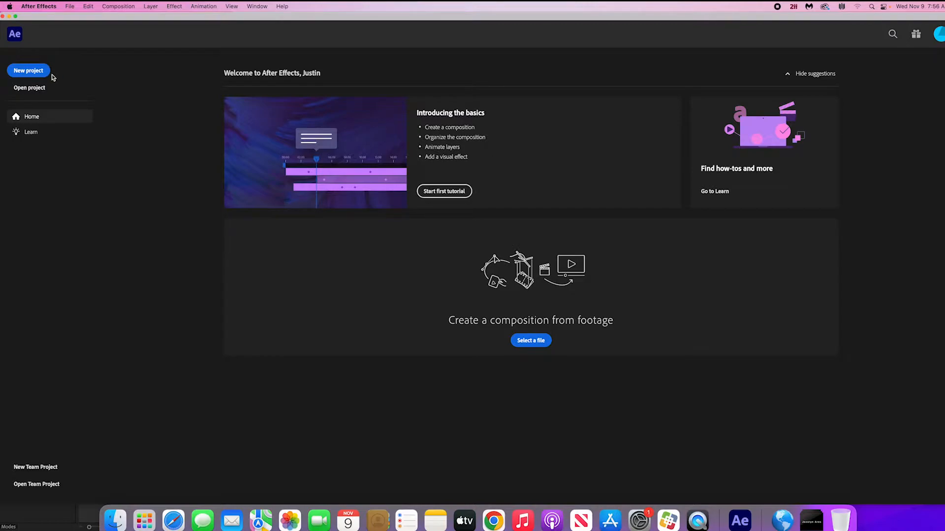
- Check the contents of the Kinetic Demo folder on the desktop, then return to After Effects
drag(57, 20, 192, 20)
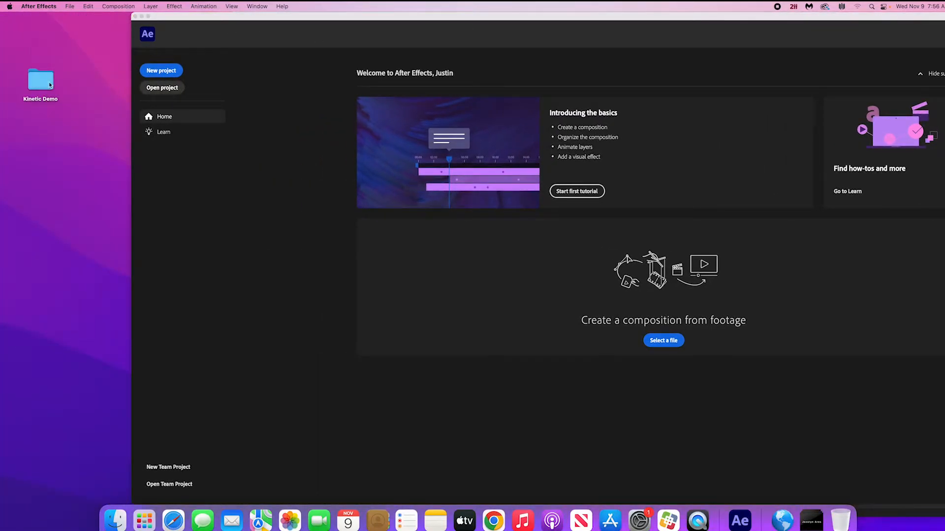
double_click(50, 86)
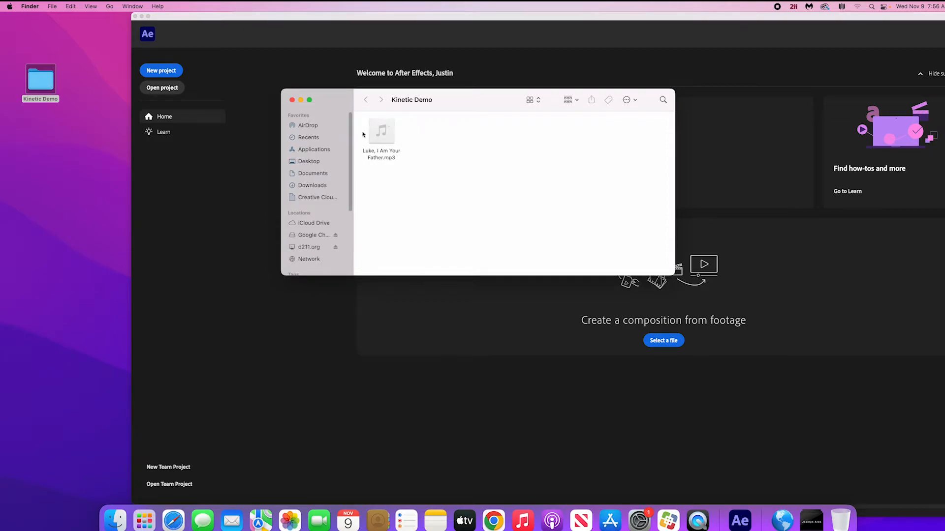
click(292, 100)
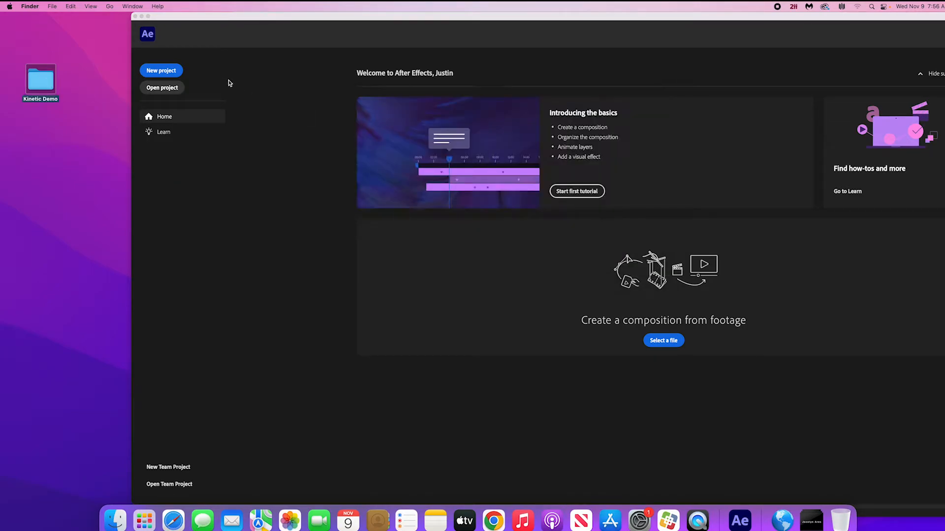
double_click(209, 18)
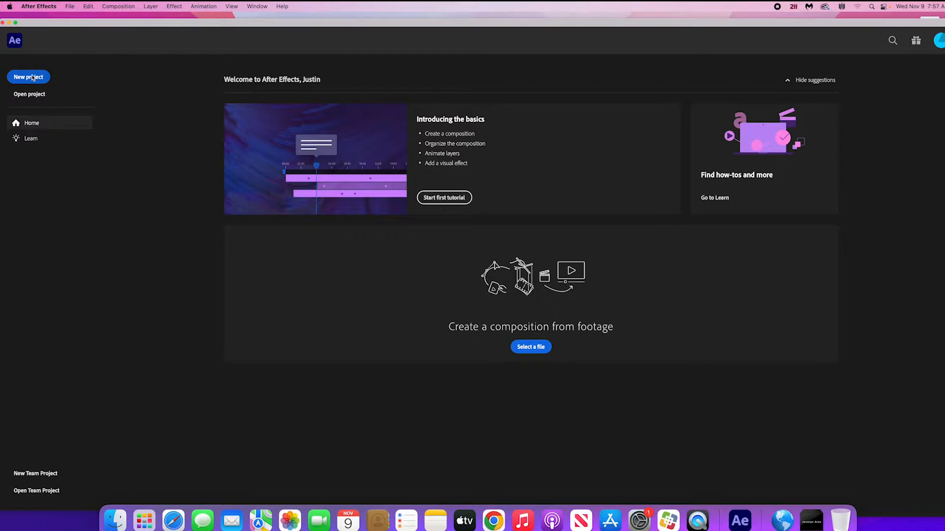
- Create a new project, dismiss the Review workspace notice and reposition the application window
click(51, 74)
drag(601, 30, 600, 30)
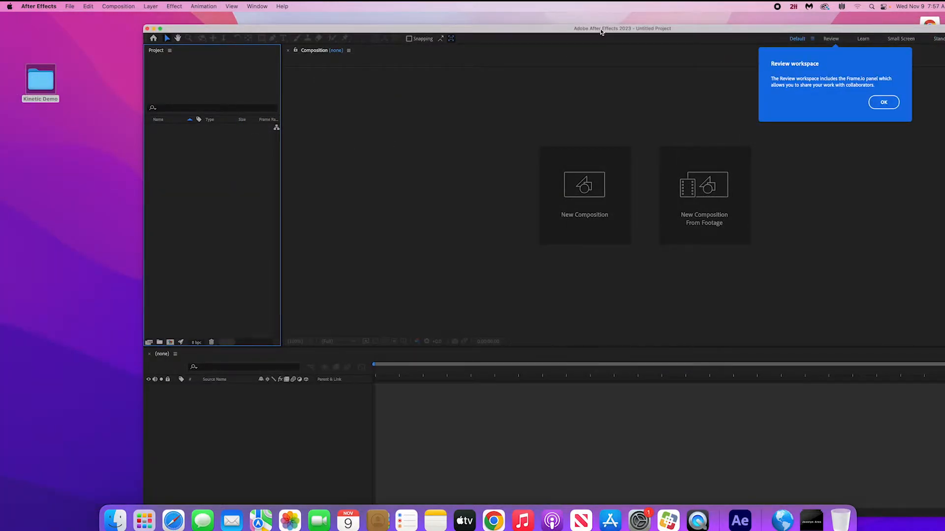
click(881, 103)
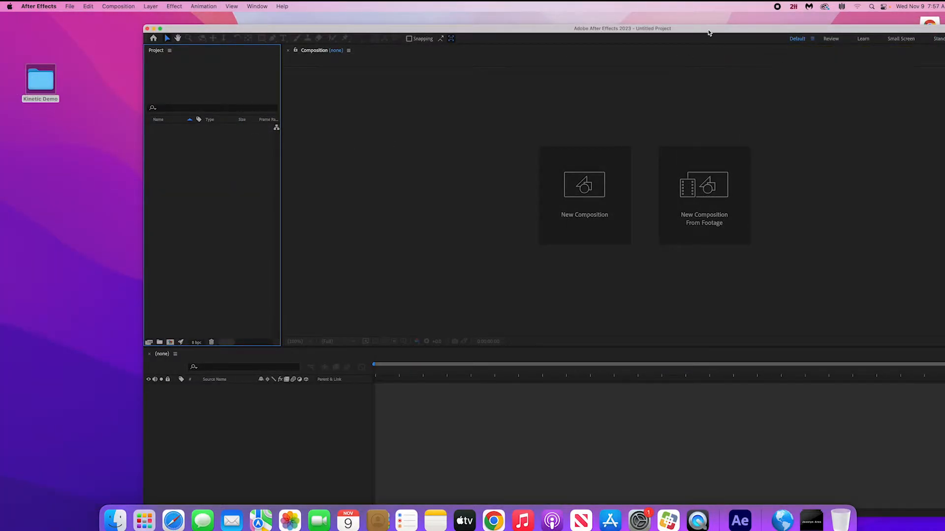
drag(707, 26, 576, 14)
- Create a 1920x1080, 29.97 fps composition named Luke I AM with a 30-second duration
click(453, 159)
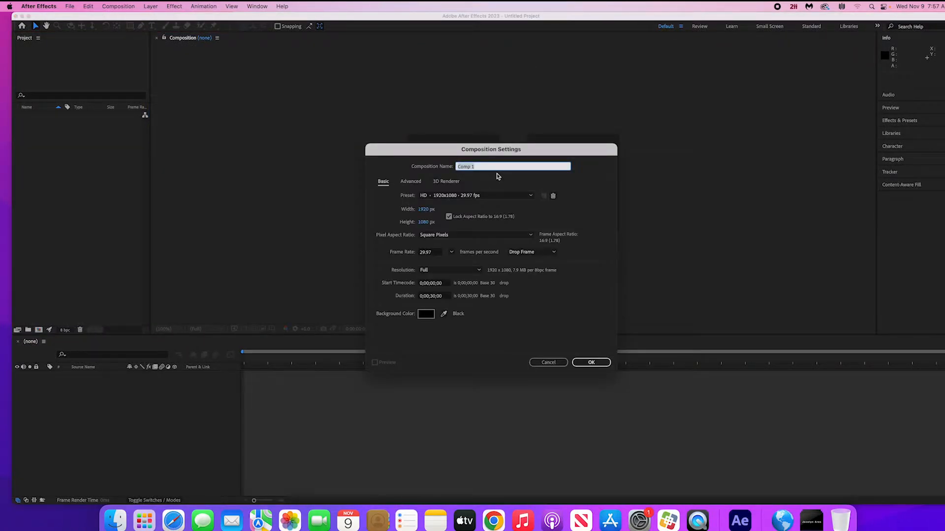
text(Luke I AM)
click(593, 364)
click(597, 363)
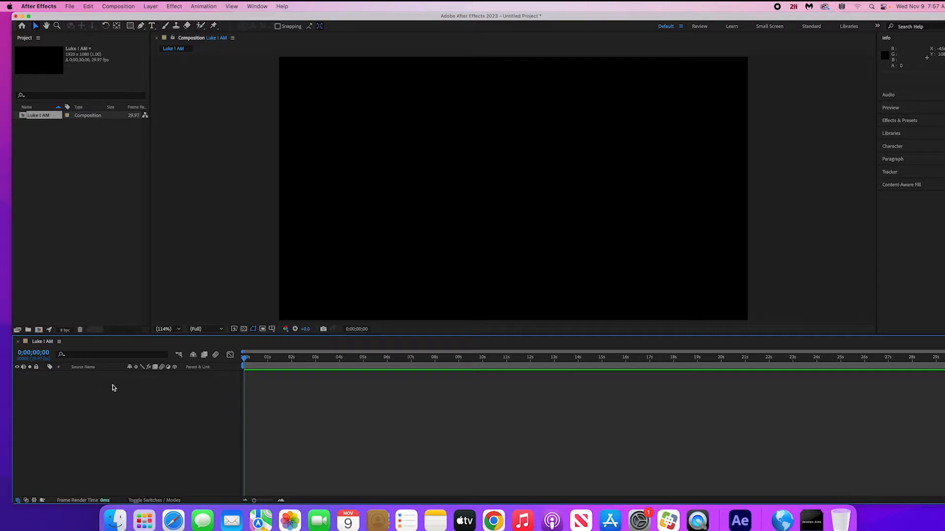
- Import Luke, I Am Your Father.mp3 from the Kinetic Demo folder and add it to the Luke I AM timeline
drag(101, 16, 188, 18)
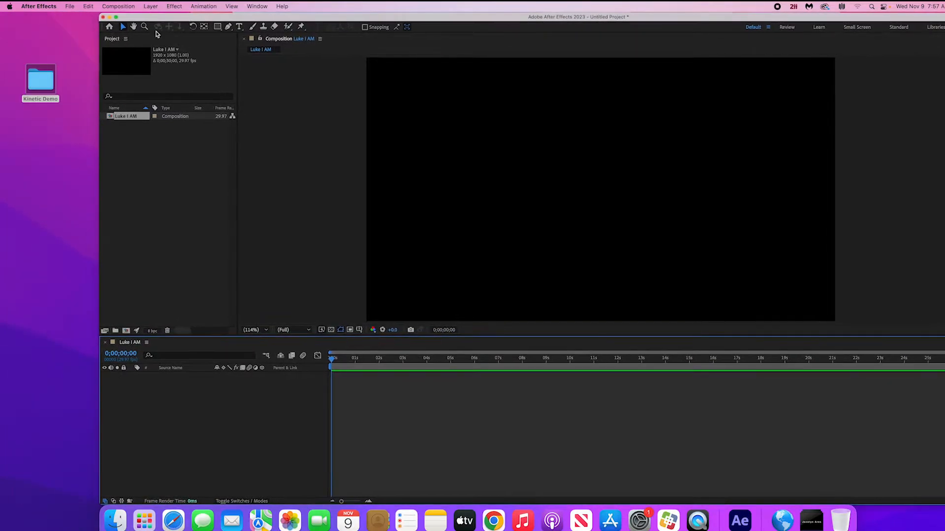
double_click(49, 84)
click(379, 129)
drag(360, 134, 148, 173)
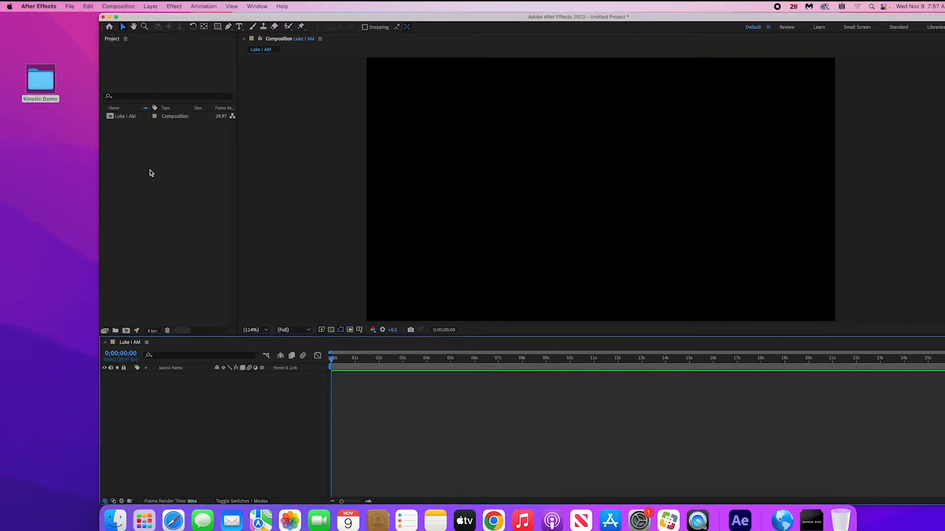
drag(233, 19, 142, 18)
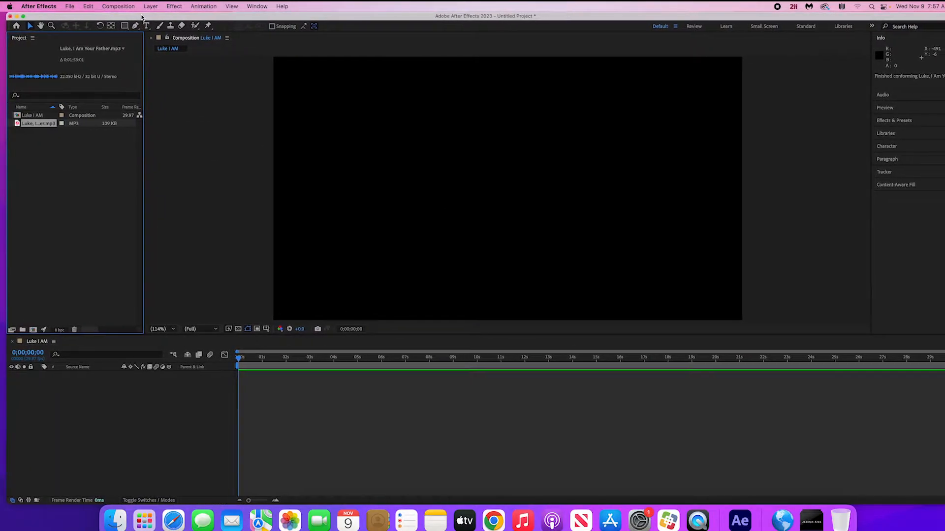
drag(32, 127, 86, 398)
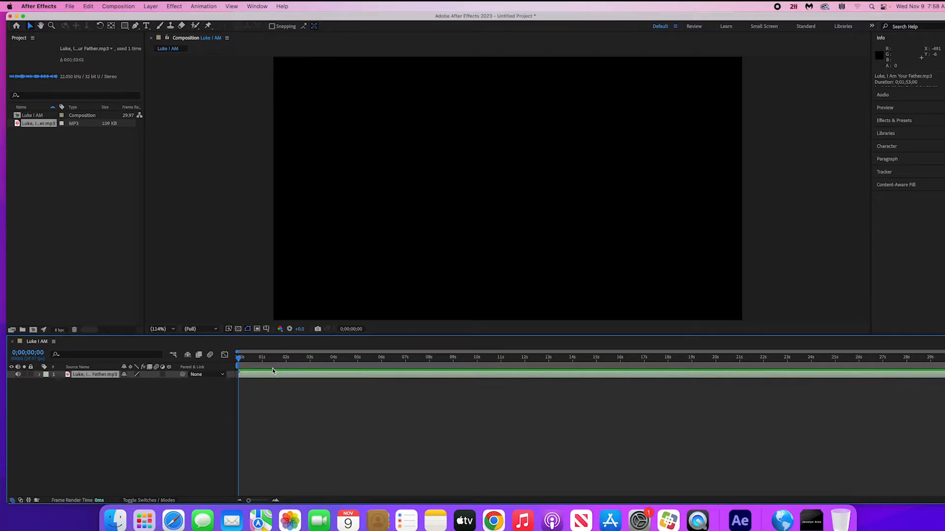
- Play the audio, display its layer's waveform and move the playhead to 0;00;10;11
key(space)
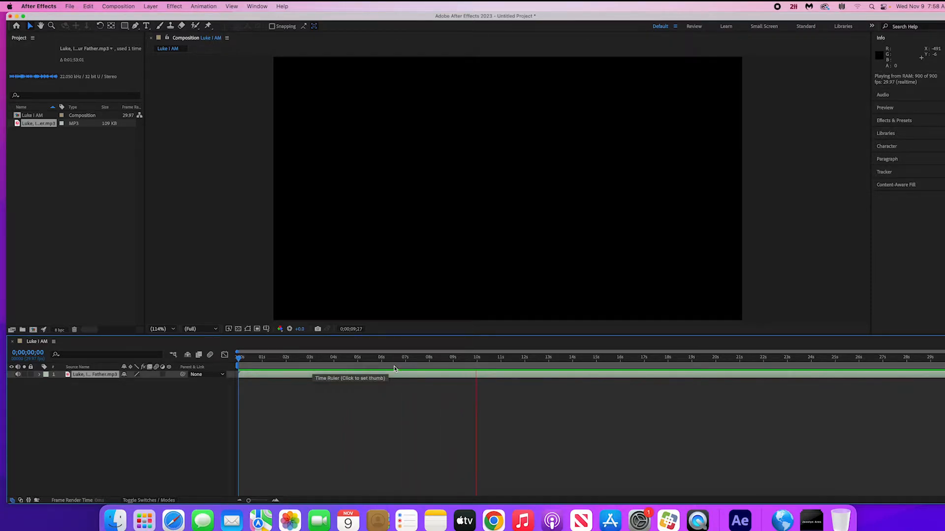
key(space)
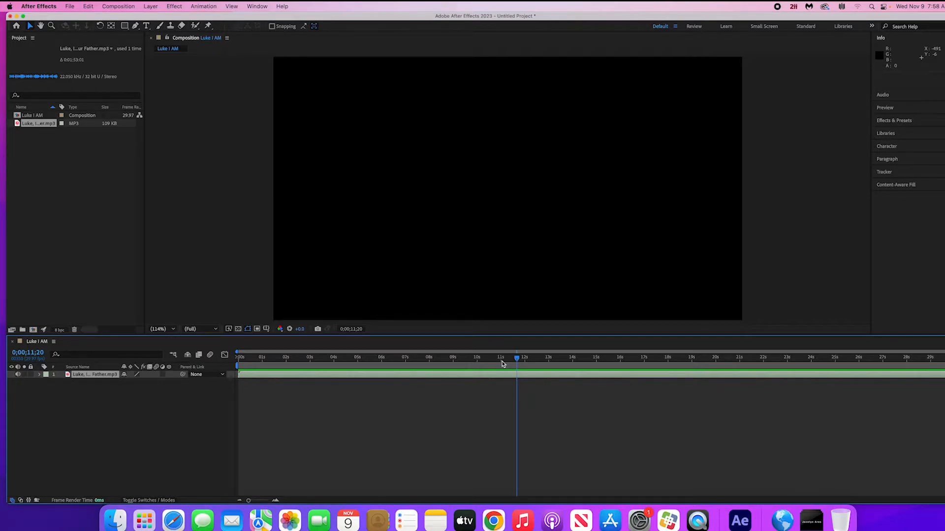
key(l)
key(l)
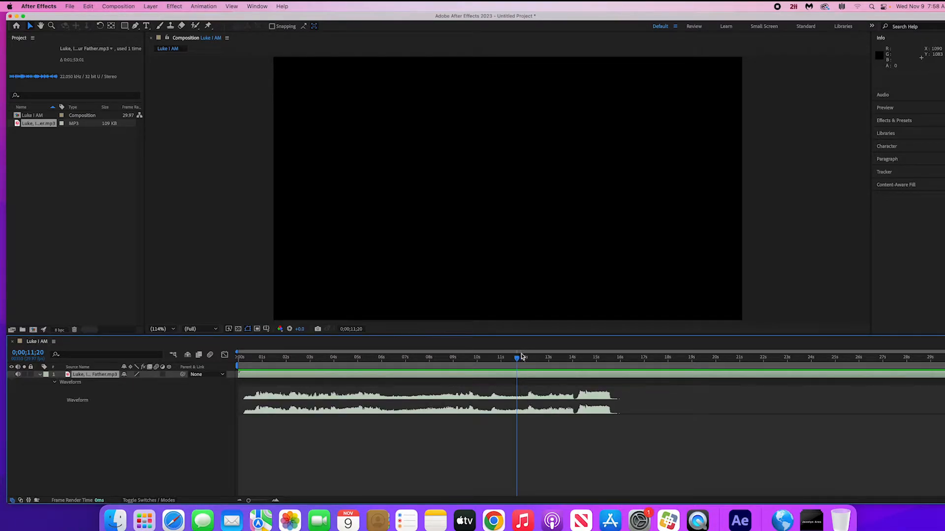
drag(516, 359, 486, 361)
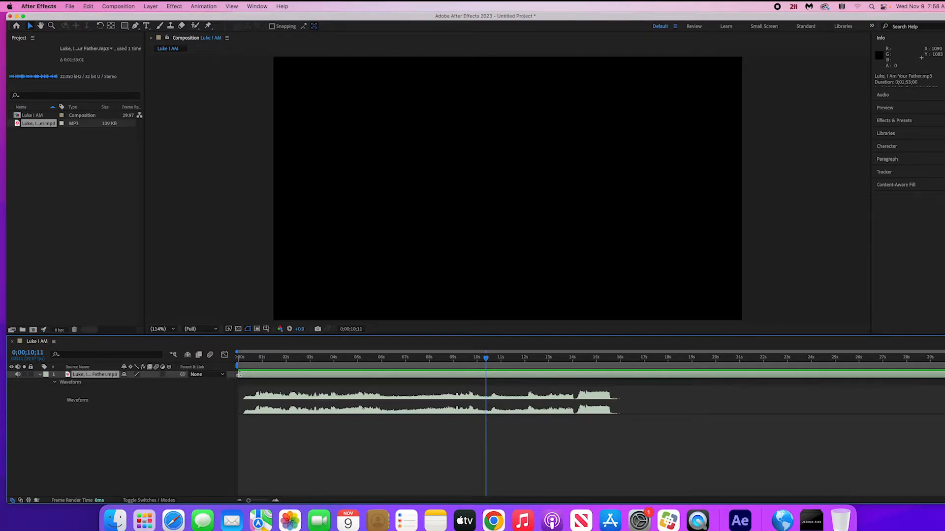
drag(239, 375, 413, 384)
key(super+z)
drag(504, 377, 320, 383)
key(super+z)
- Trim the audio layer's start to the playhead and slide the trimmed layer to the beginning of the timeline
key(alt+bracketleft)
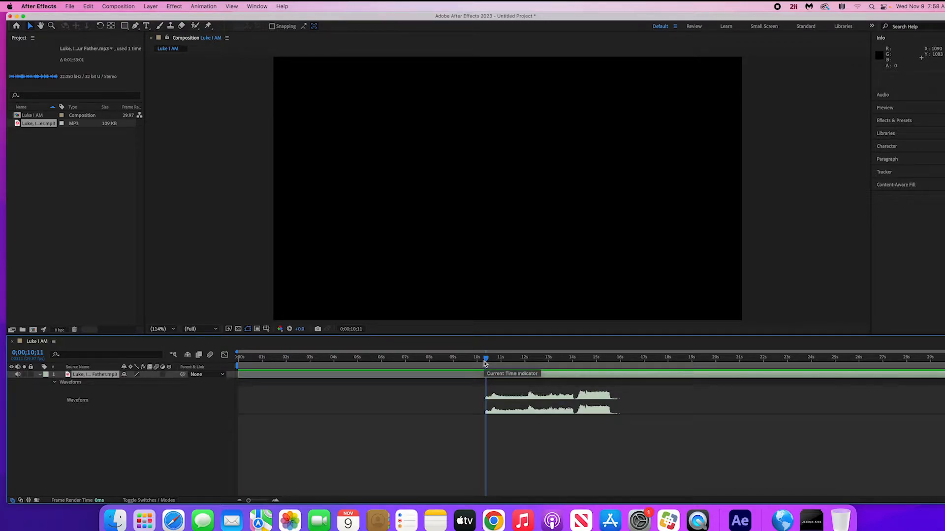
drag(516, 379, 257, 388)
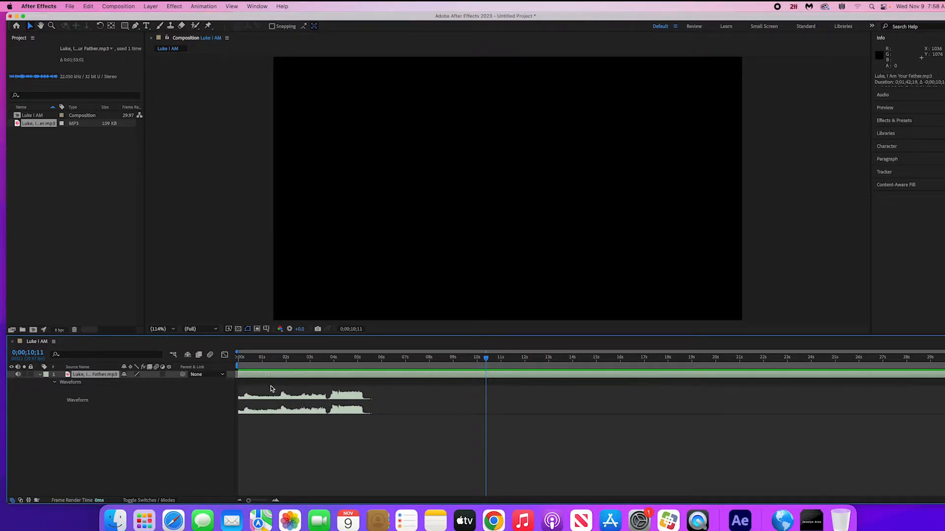
- Preview the trimmed audio from the start and position the playhead at the first word, at 0;00;00;07
click(240, 359)
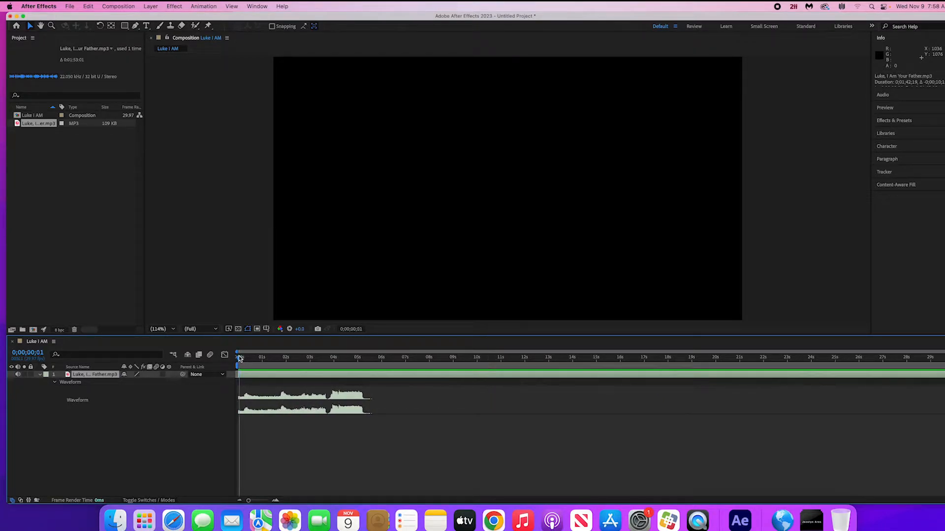
key(space)
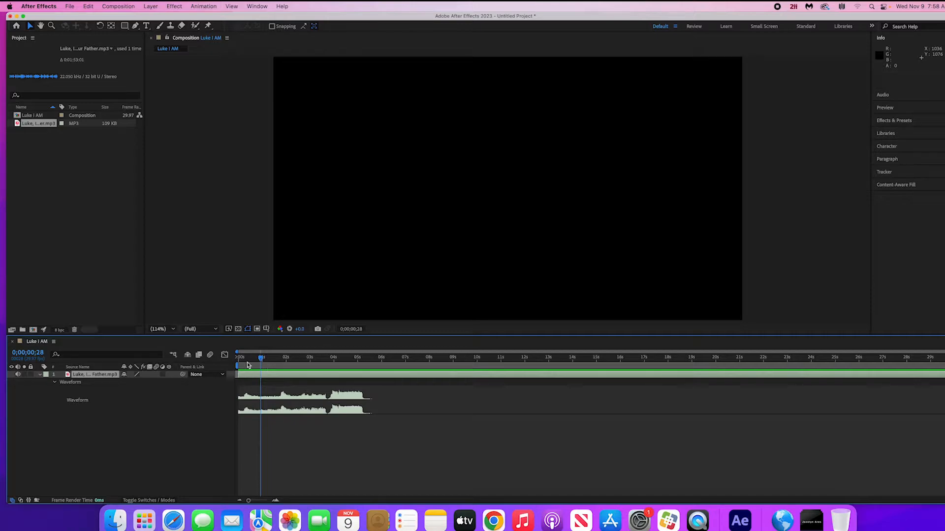
mouse_move(243, 363)
mouse_down()
mouse_move(254, 363)
mouse_move(246, 363)
mouse_up()
drag(249, 364, 244, 364)
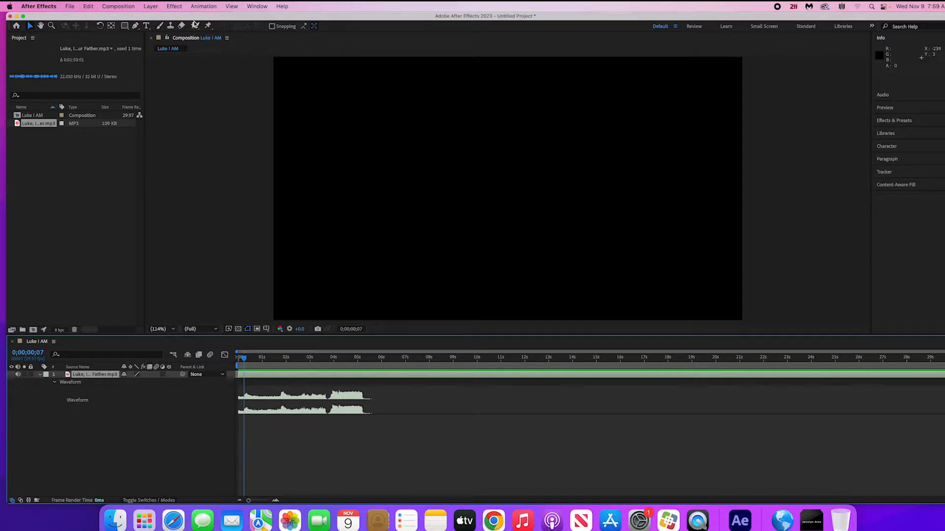
- Create a full-frame solid layer named RED with the red colour DD0909
click(150, 6)
mouse_move(153, 19)
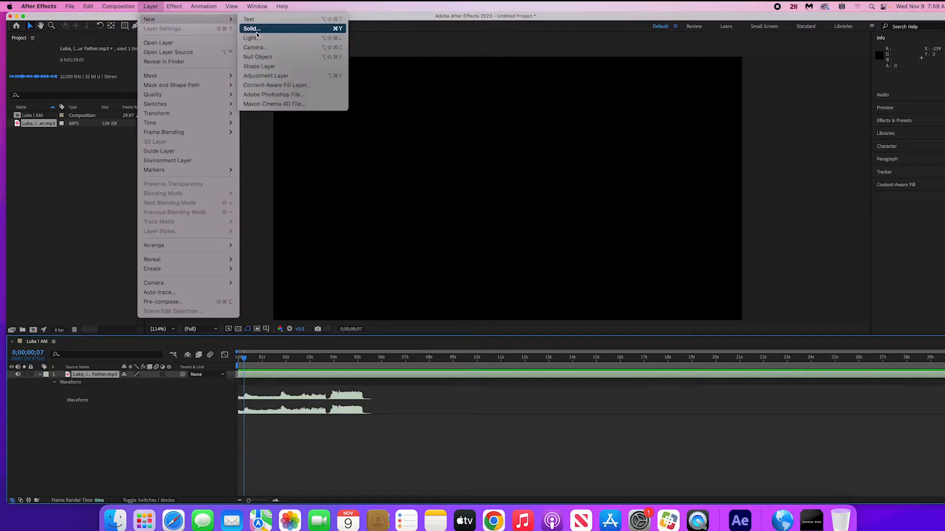
click(256, 30)
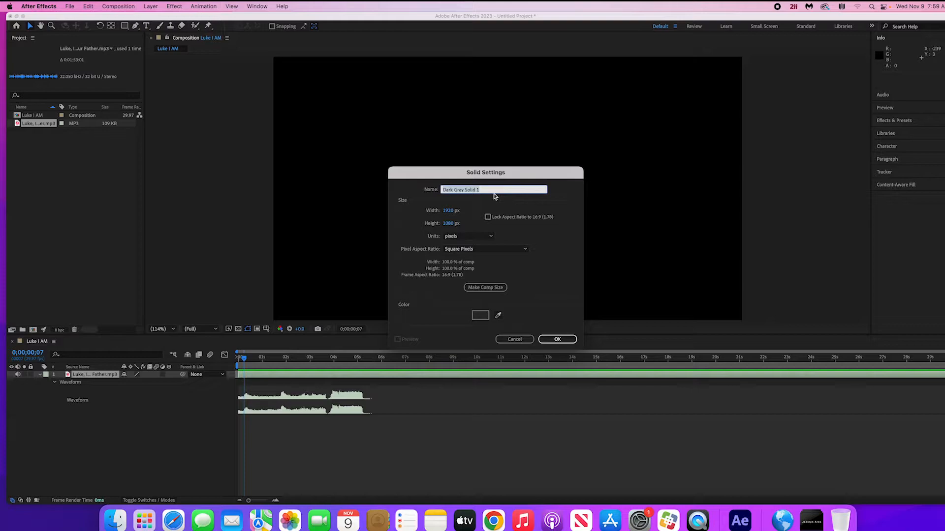
text(RED)
click(481, 315)
drag(472, 255, 490, 224)
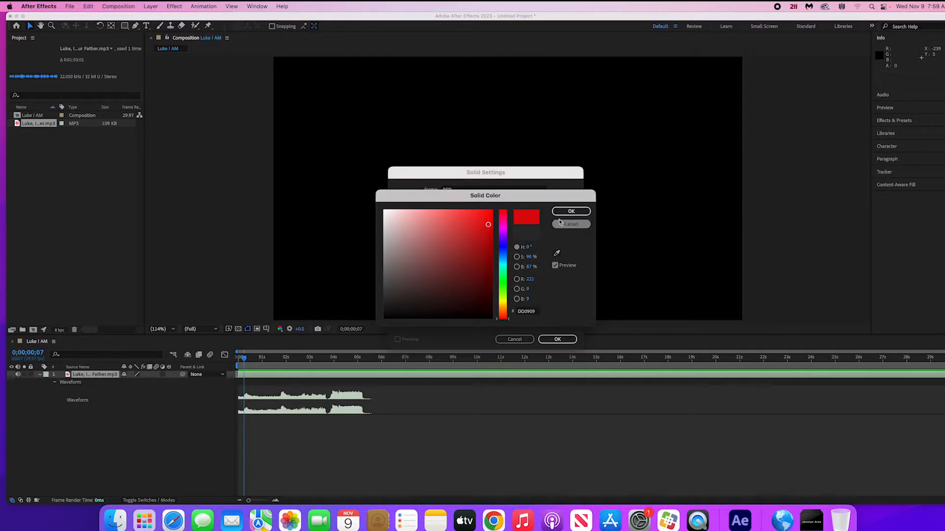
click(570, 211)
click(558, 339)
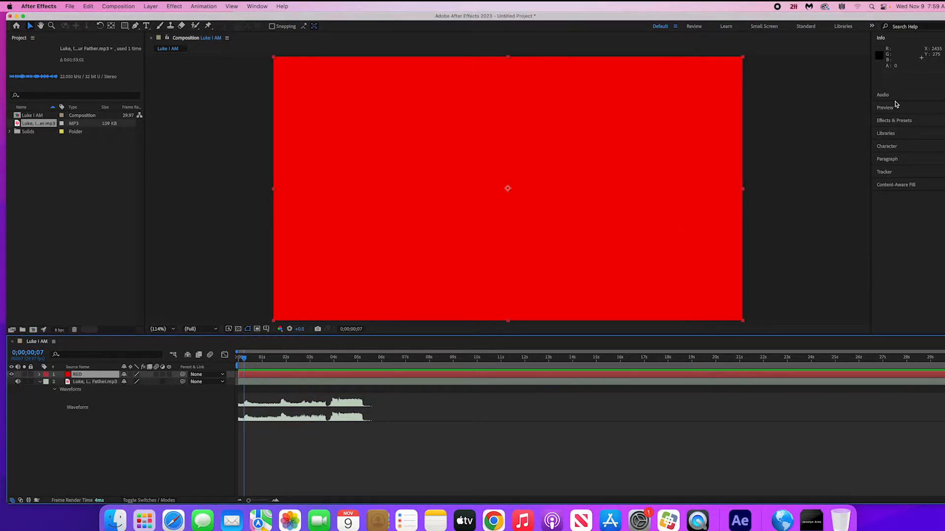
- Apply the CC Vignette effect to the RED solid and set its Amount to 172
click(896, 121)
click(898, 88)
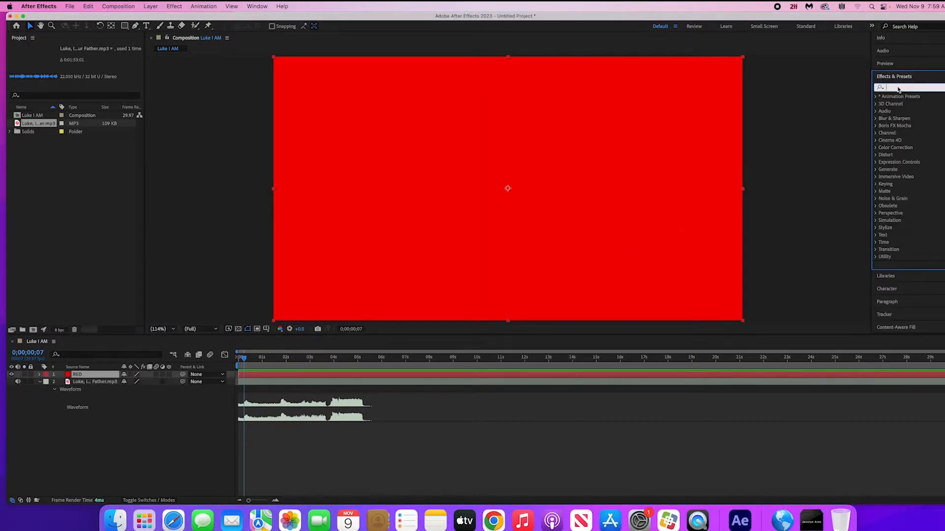
text(vig)
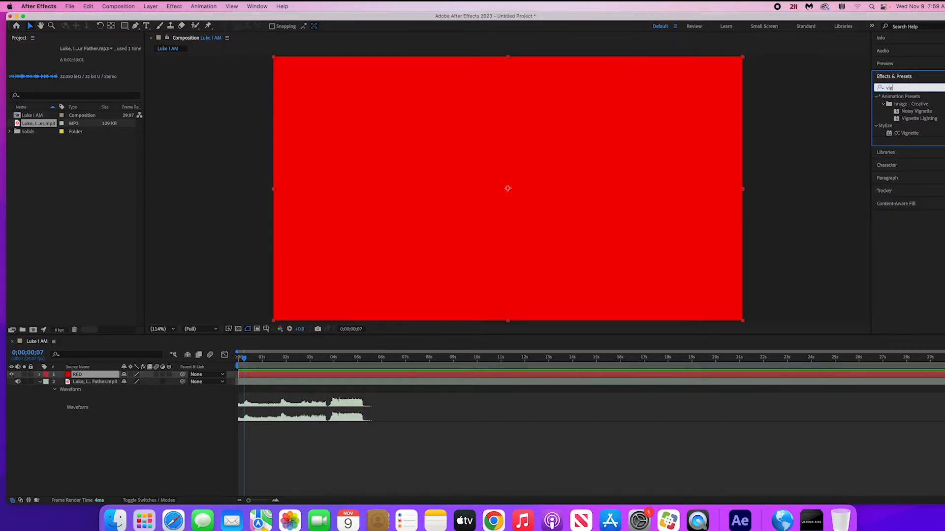
double_click(910, 137)
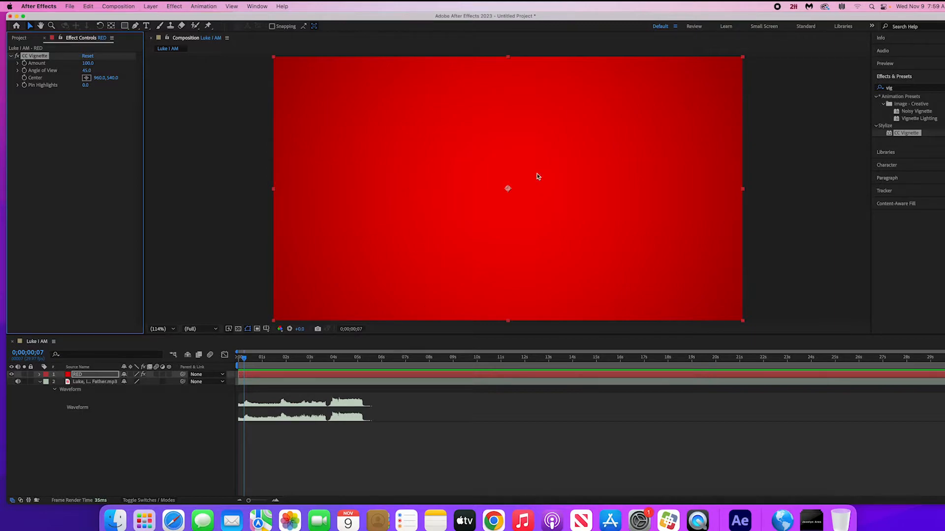
click(265, 381)
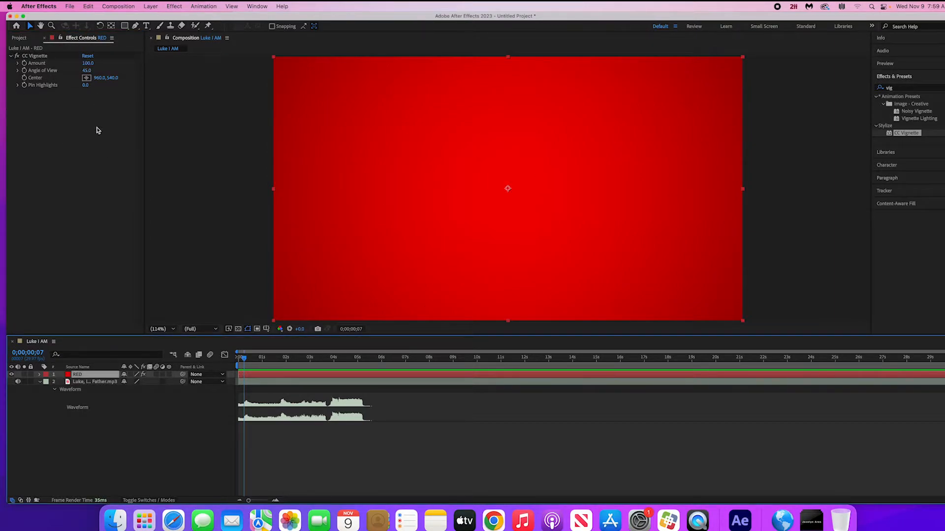
drag(87, 63, 120, 65)
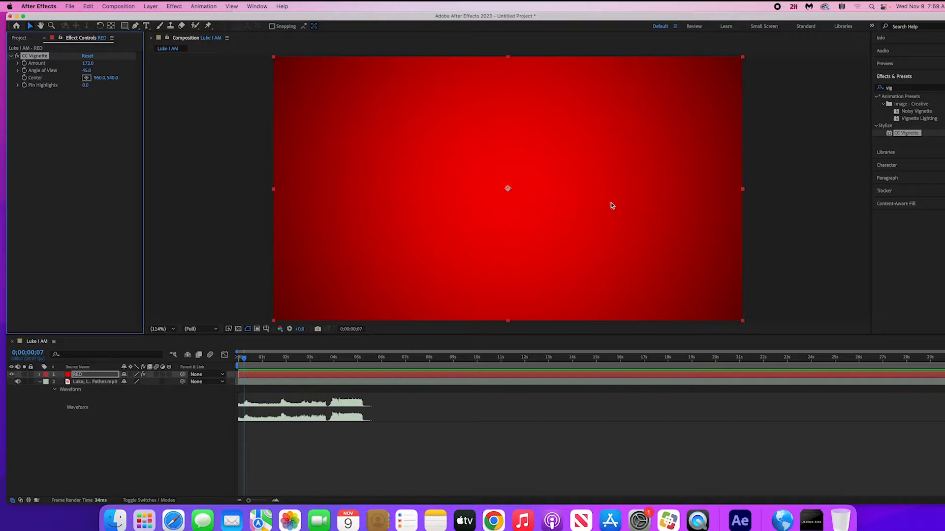
- Position the playhead at 0;00;00;07 and add a text layer reading NO near the centre of the frame
click(242, 359)
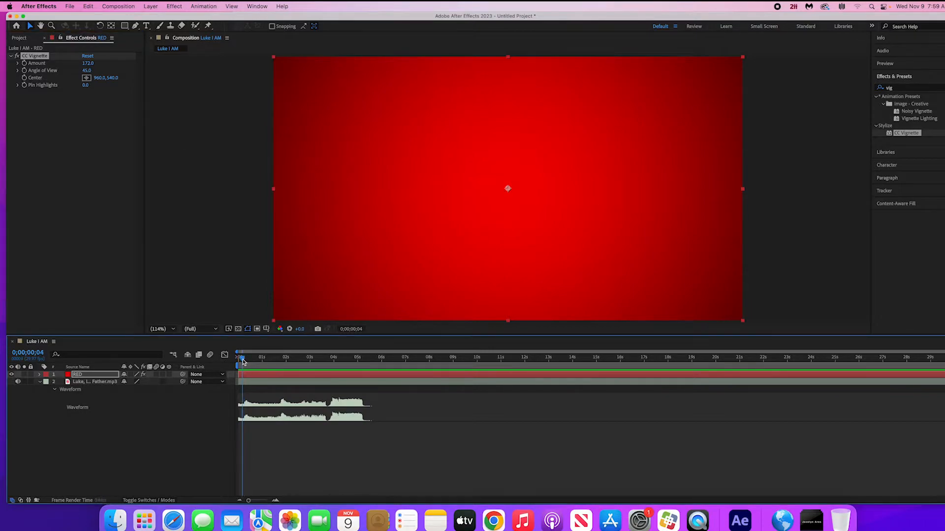
click(242, 360)
drag(242, 362, 243, 362)
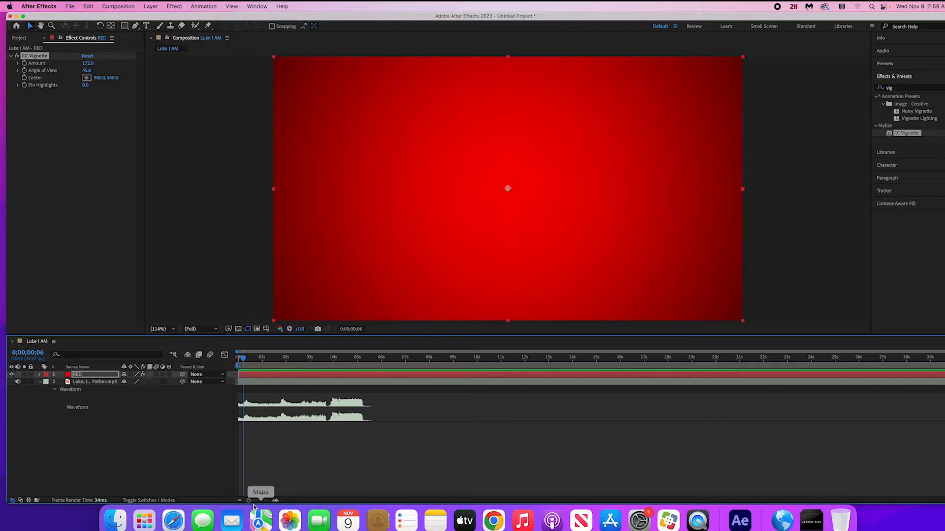
drag(248, 501, 261, 501)
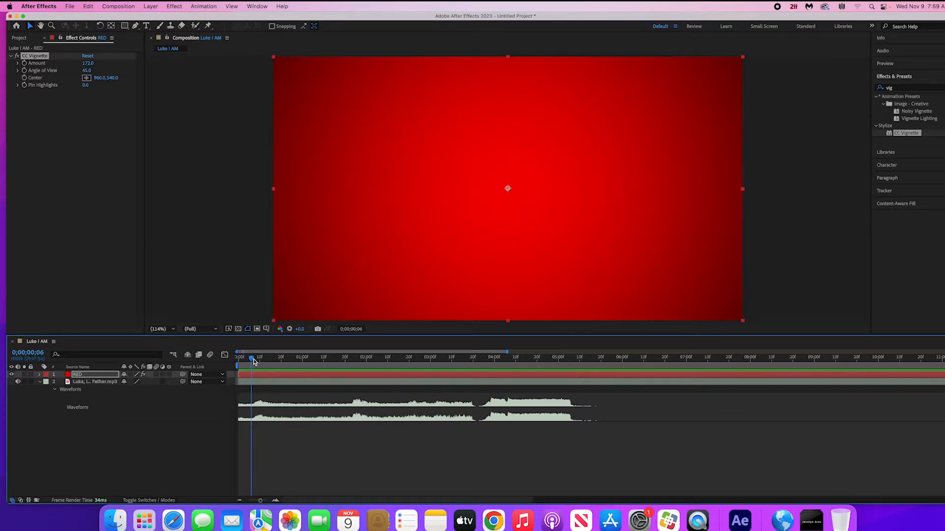
drag(255, 362, 256, 362)
click(148, 27)
click(473, 166)
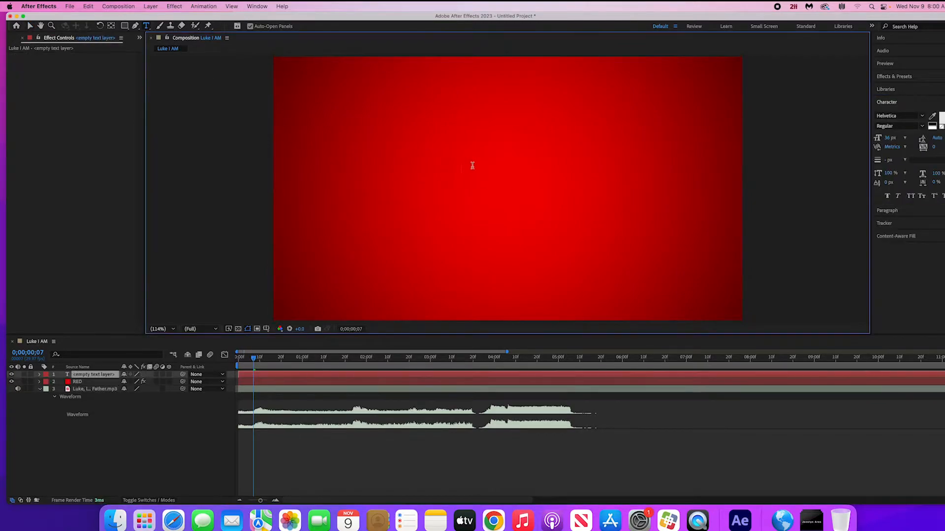
text(NO)
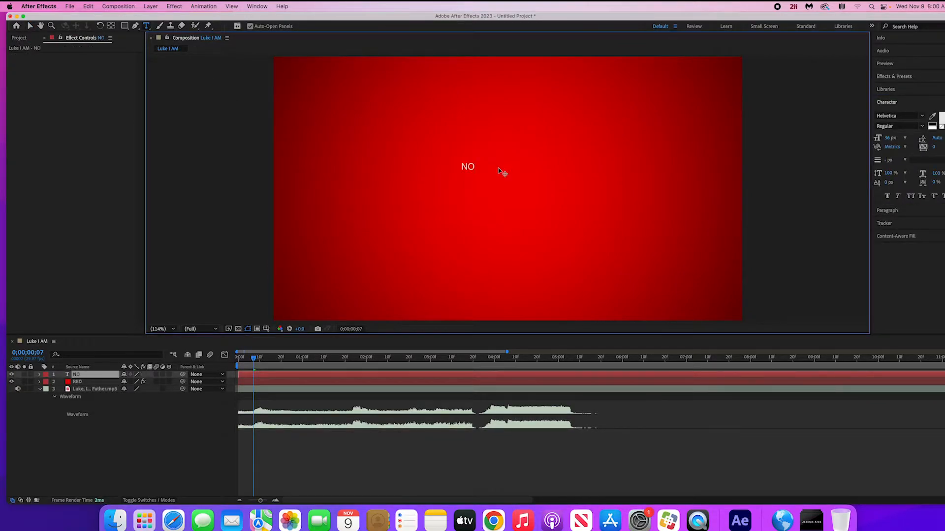
- Change the font of the NO text to Impact
double_click(467, 163)
click(909, 116)
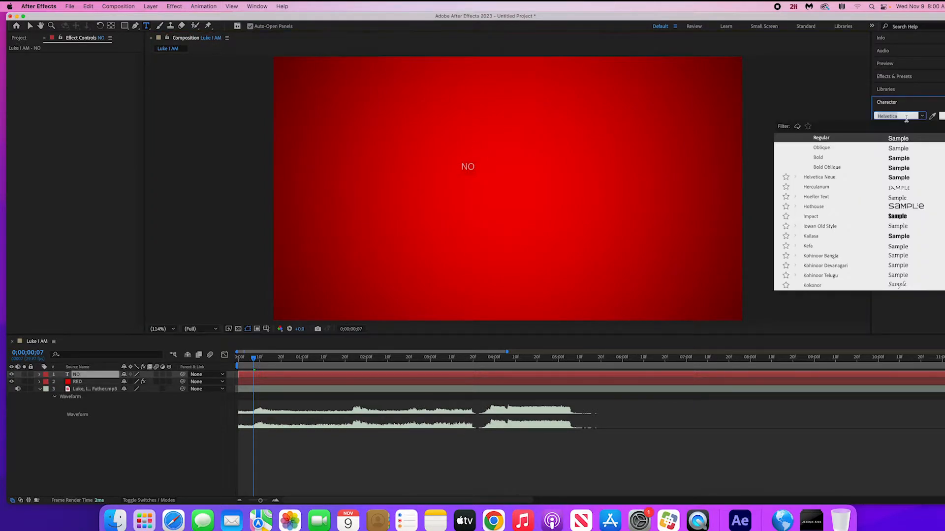
text(impact)
key(Return)
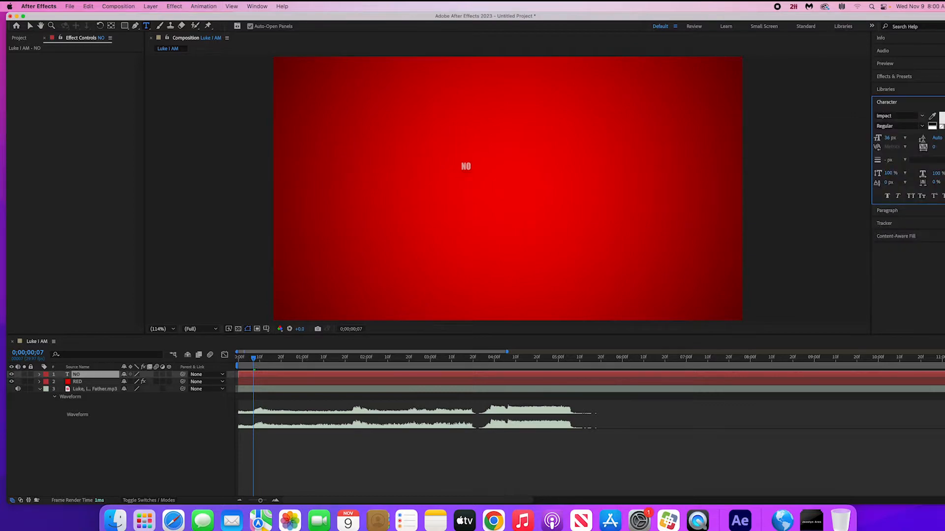
- Enlarge the NO text to a font size of 820 px
click(30, 25)
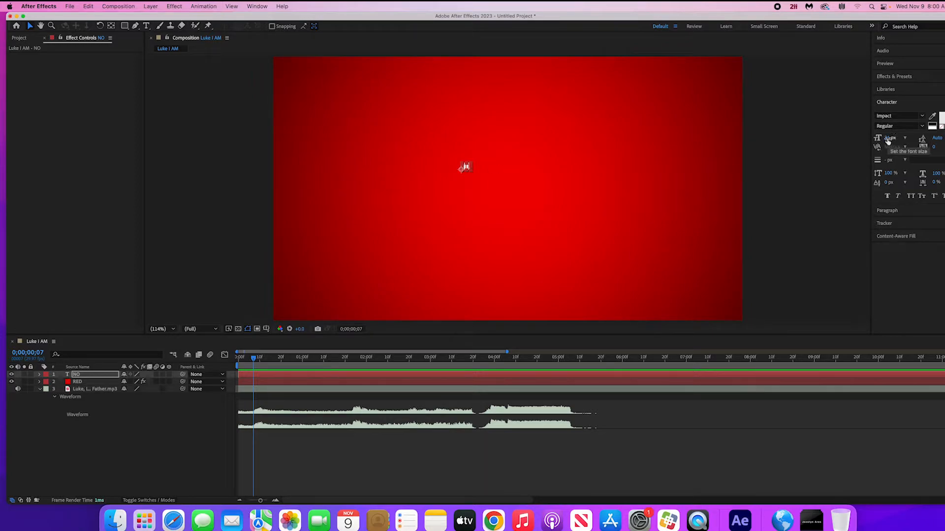
drag(890, 138, 920, 142)
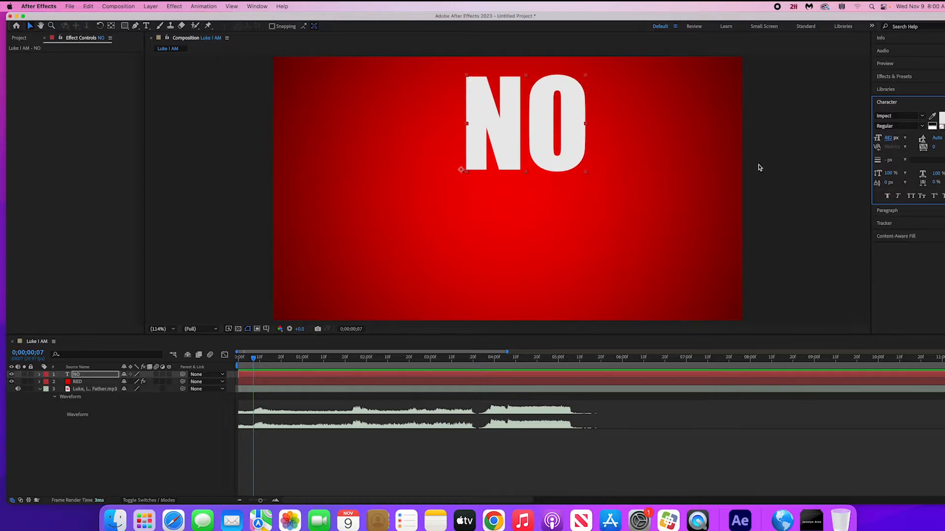
drag(585, 172, 596, 187)
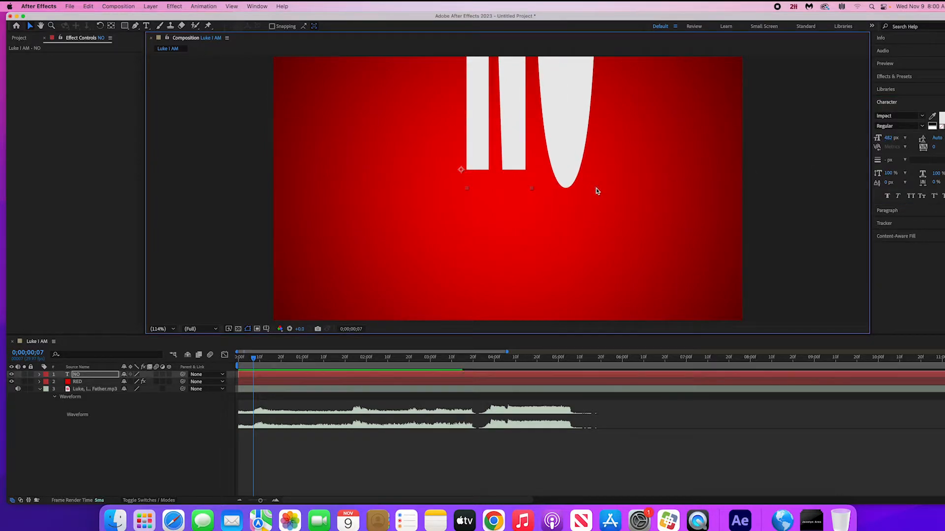
key(super+z)
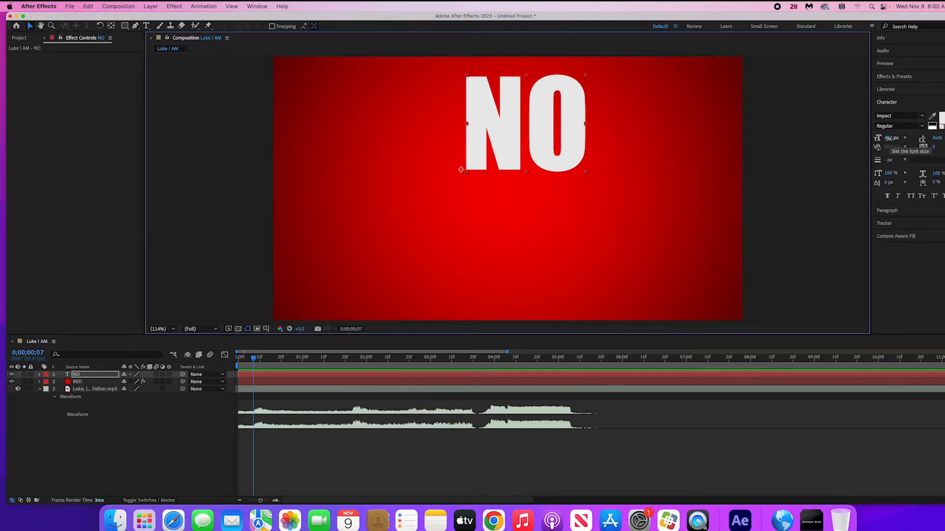
drag(889, 138, 905, 135)
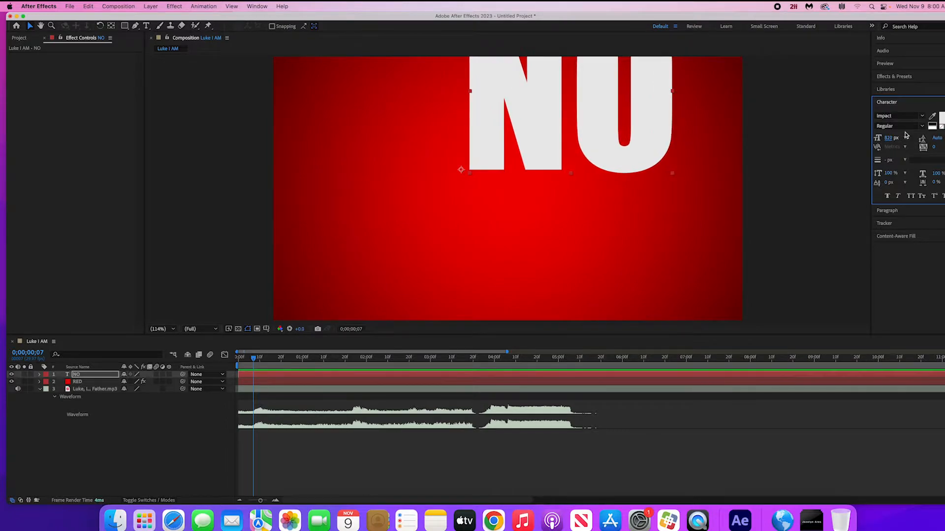
- Move the NO text to the middle of the frame and align it horizontally centred on the composition
drag(597, 103, 518, 200)
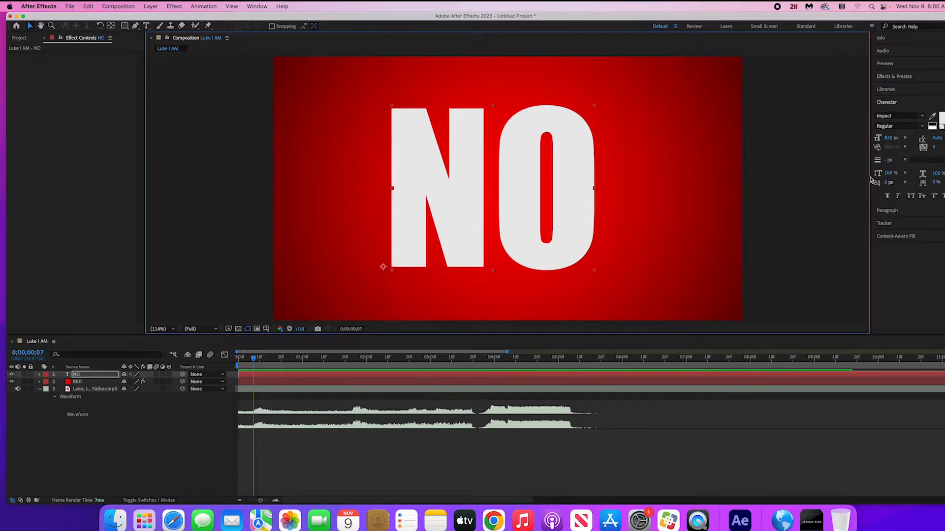
drag(573, 184, 585, 181)
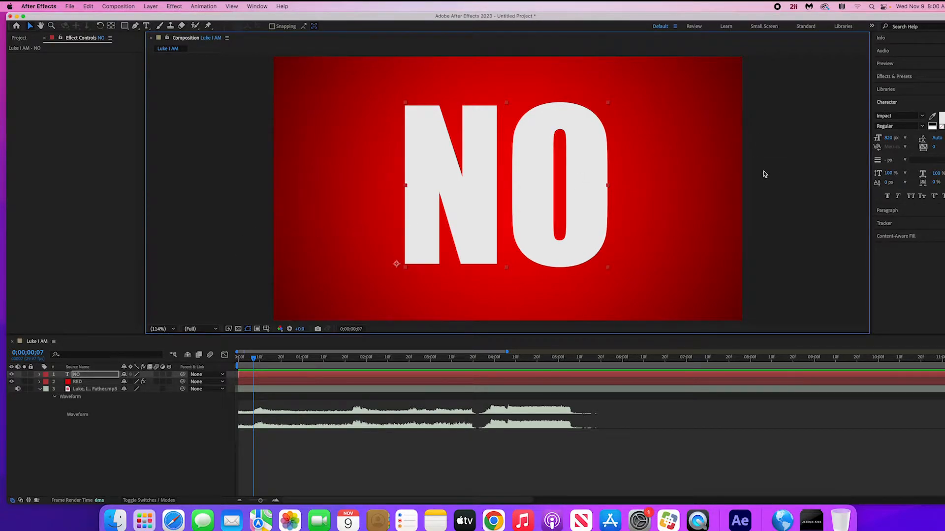
click(265, 6)
click(273, 57)
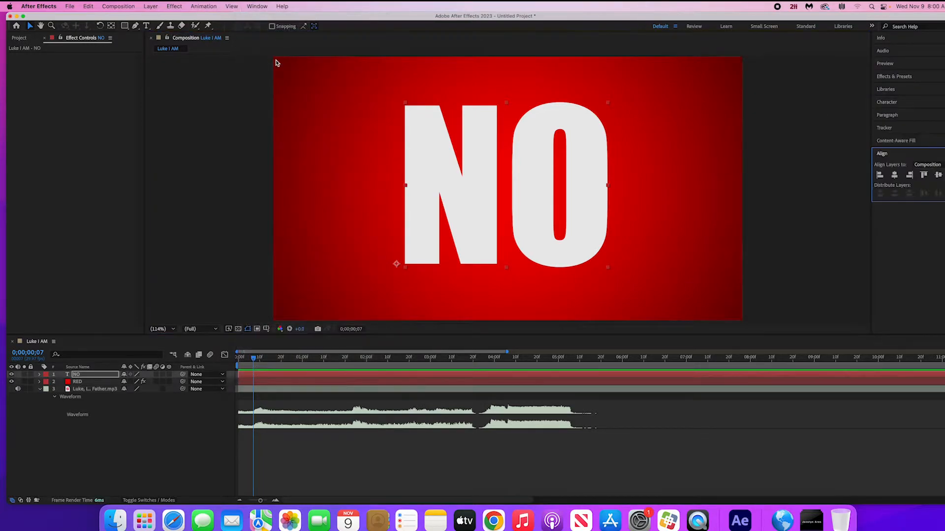
click(894, 176)
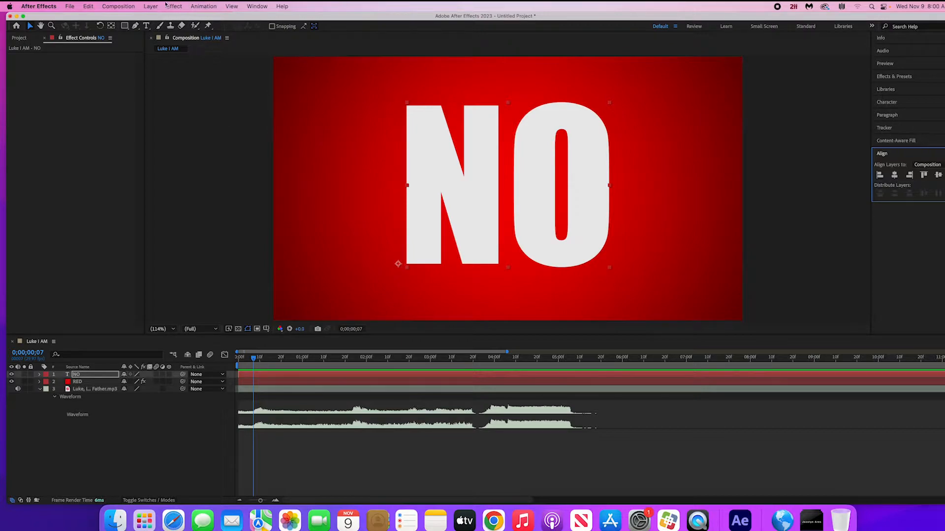
- Centre the NO layer's anchor point within its content
click(150, 6)
mouse_move(162, 113)
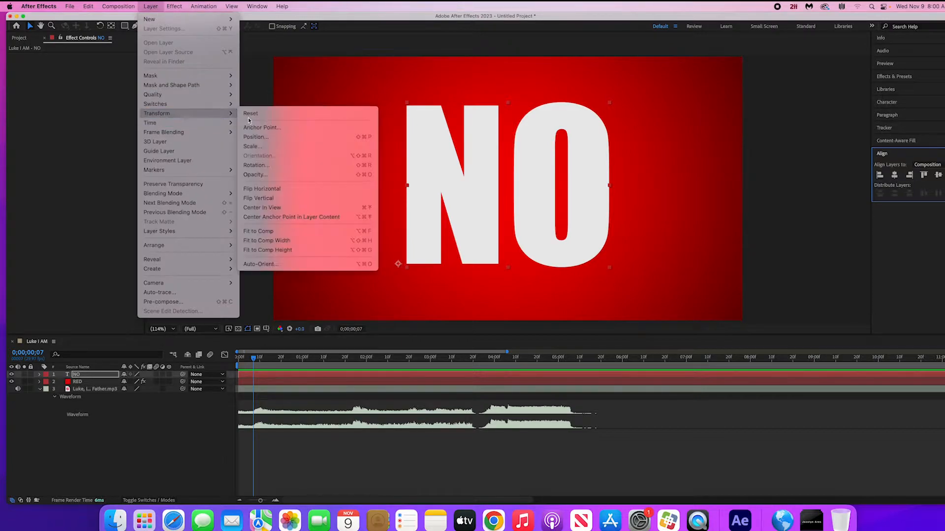
click(281, 210)
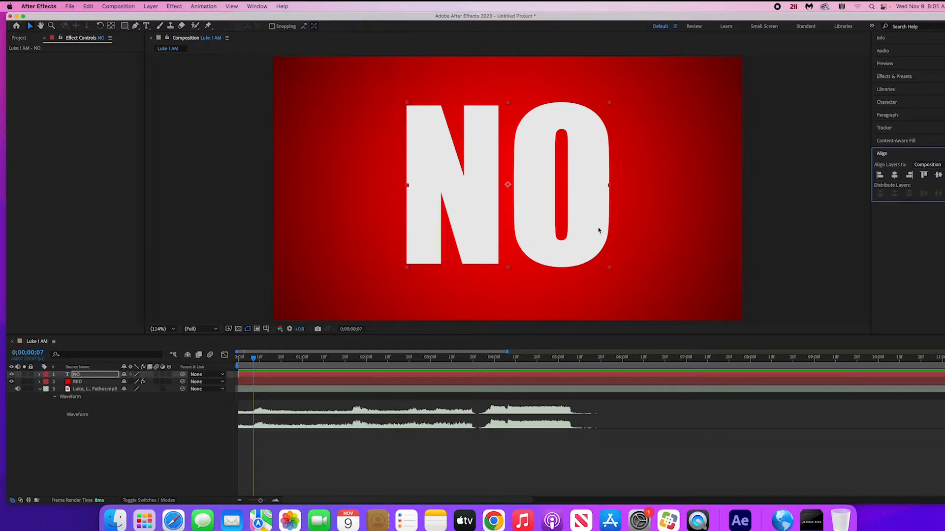
- Add a Tracking text animator to the NO layer
click(40, 375)
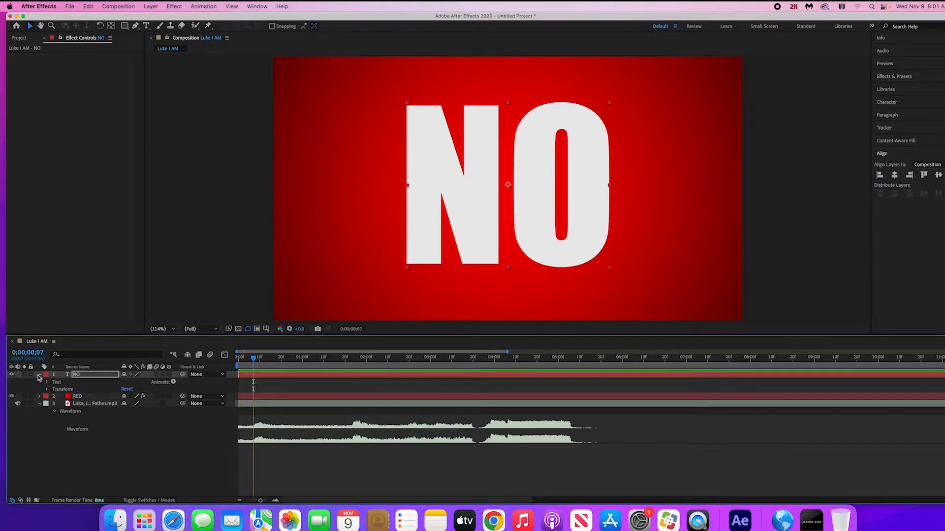
click(174, 382)
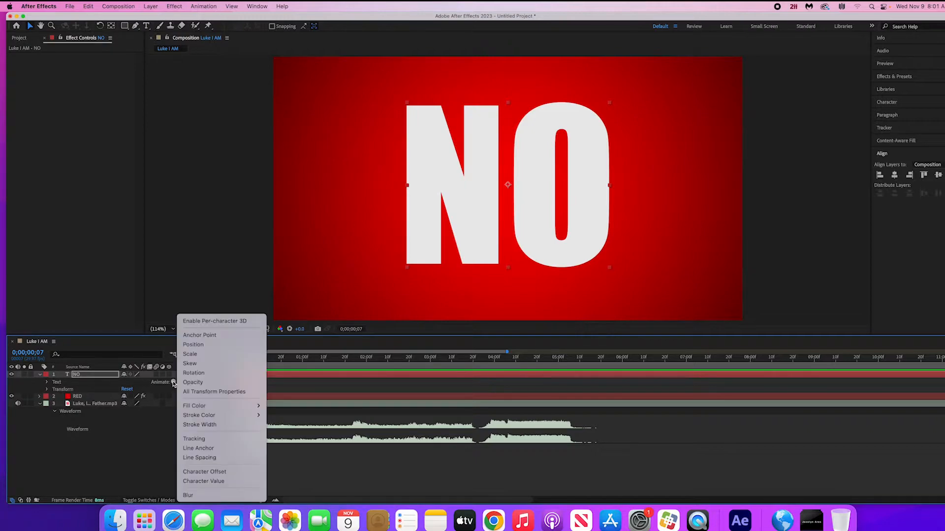
click(223, 440)
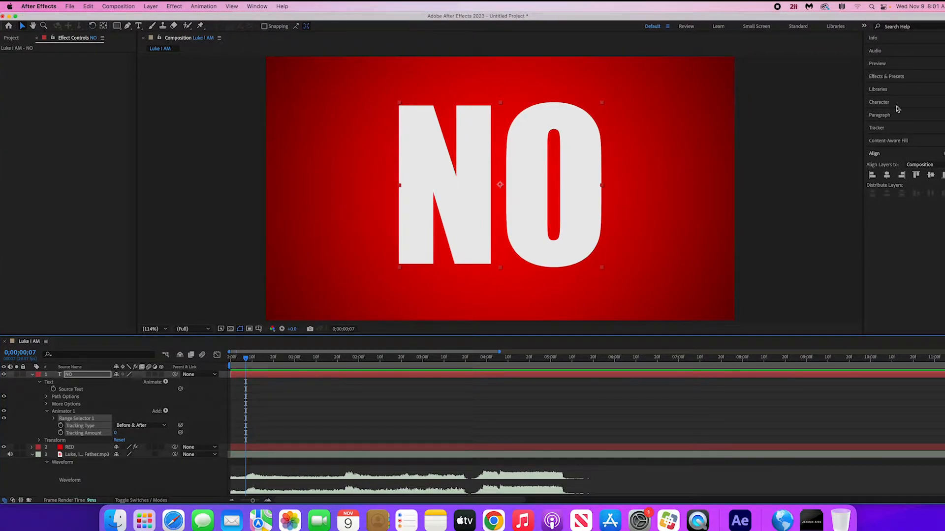
- Centre-align the NO text's paragraph and move the word back near the middle of the frame
click(891, 115)
click(881, 127)
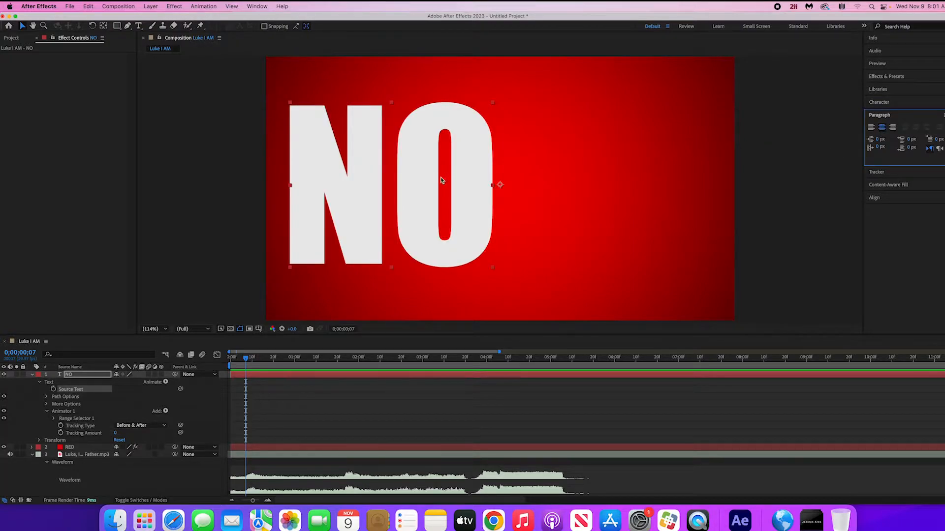
drag(405, 175, 536, 179)
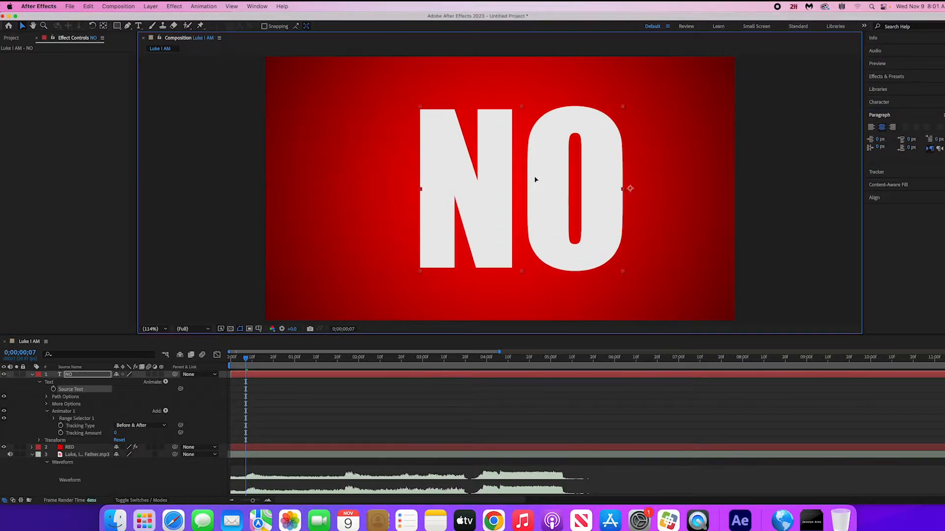
- Re-centre the NO layer's anchor point in the shifted text content
click(159, 6)
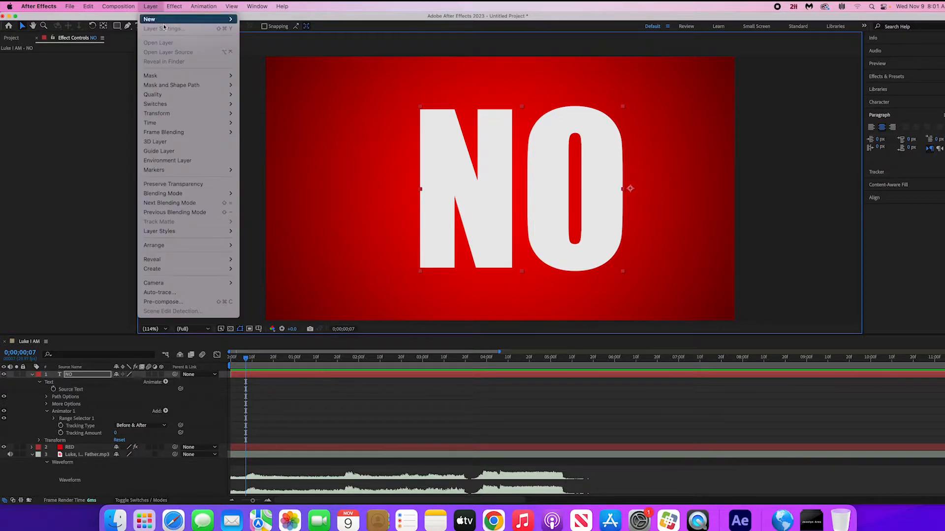
mouse_move(182, 117)
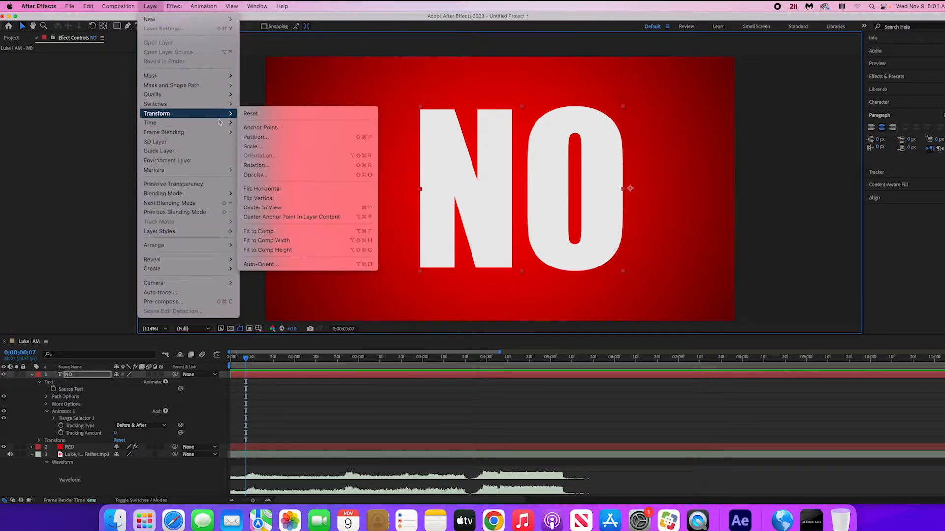
click(278, 218)
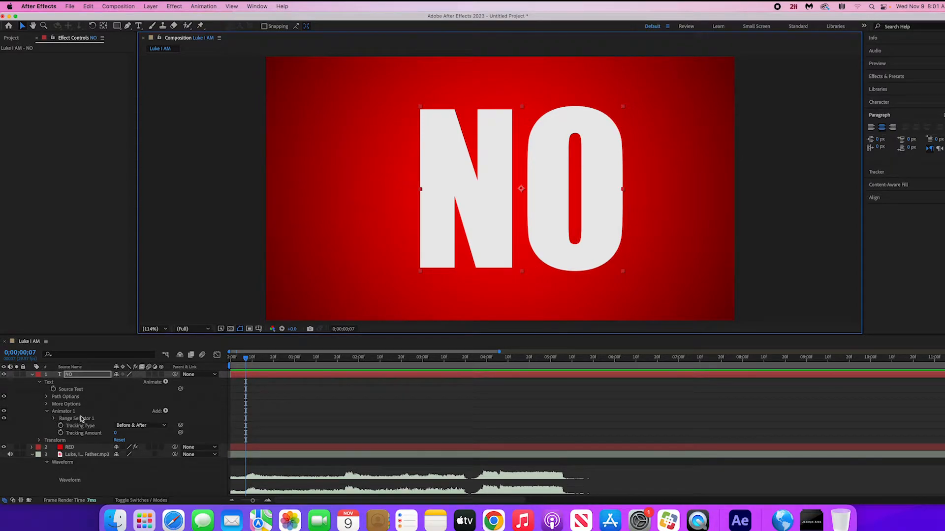
- Keyframe Tracking Type and Tracking Amount at 0;00;00;07, with a Tracking Amount of 2138 that spreads the letters out of frame
click(61, 434)
click(60, 427)
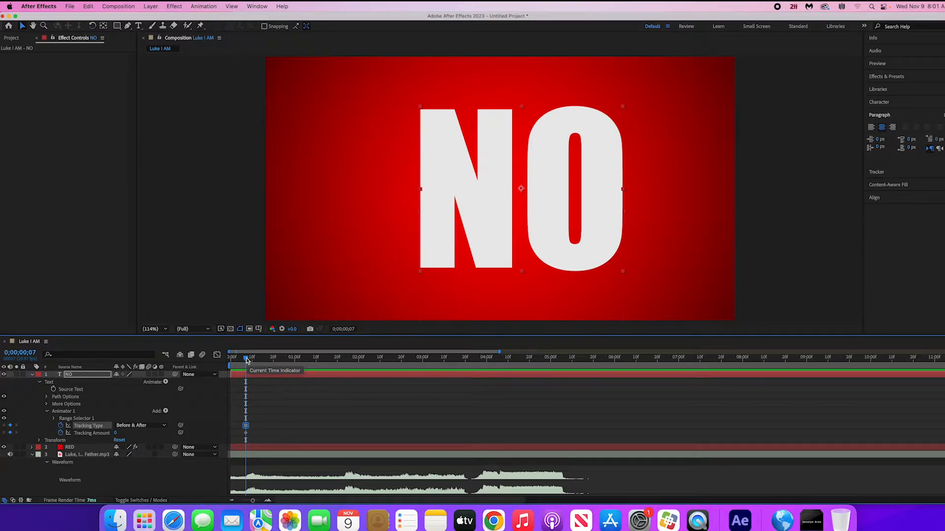
drag(116, 433, 666, 388)
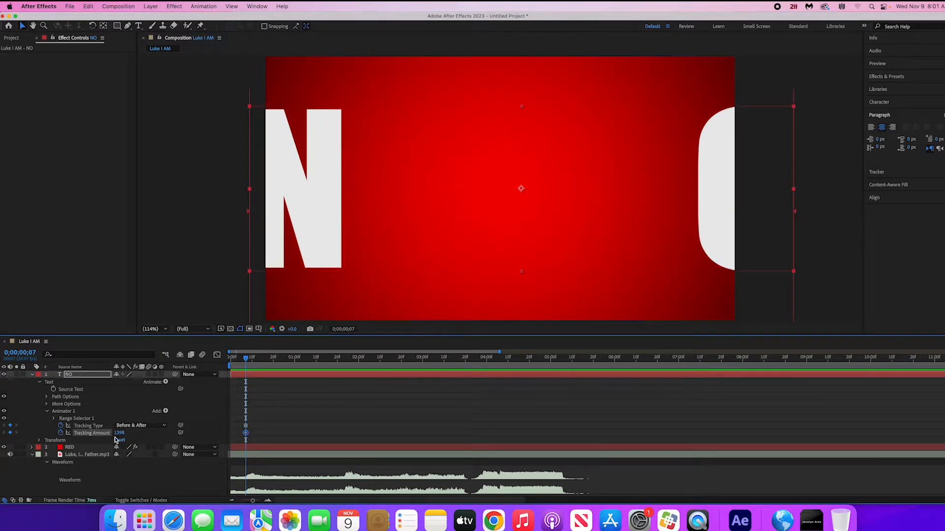
drag(114, 436, 413, 415)
- At 0;00;00;18, reduce the Tracking Amount to nearly zero to bring the letters of NO together
drag(247, 356, 270, 363)
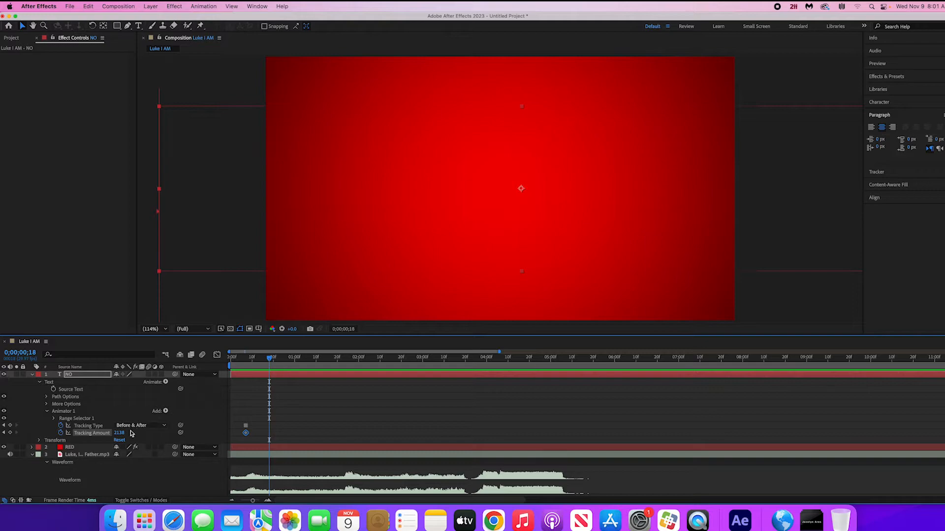
drag(121, 434, 0, 434)
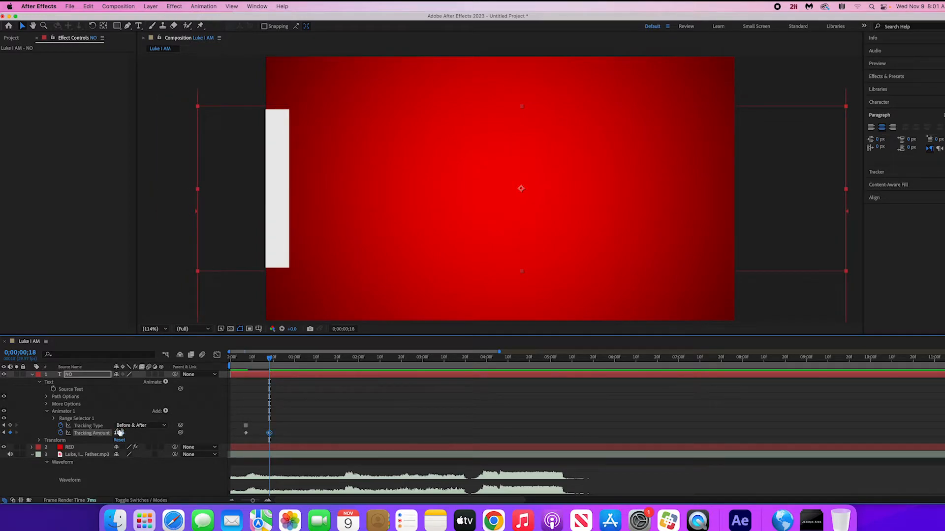
drag(120, 433, 4, 448)
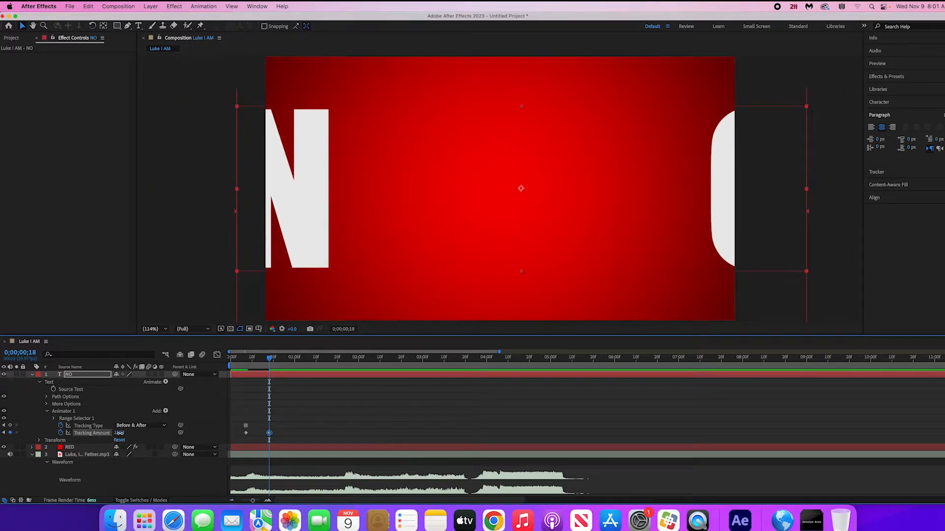
drag(119, 433, 98, 434)
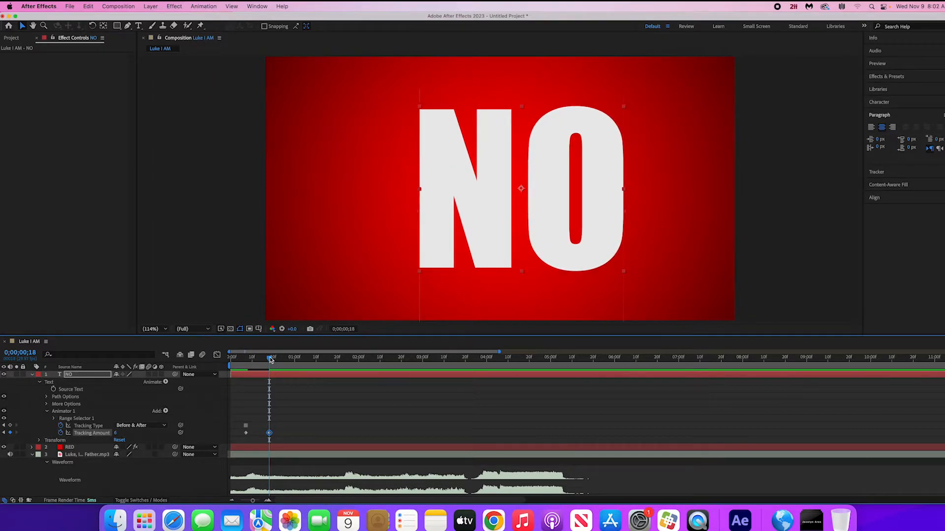
- Preview the tracking animation from the start and position the playhead at 0;00;01;01
drag(270, 360, 231, 358)
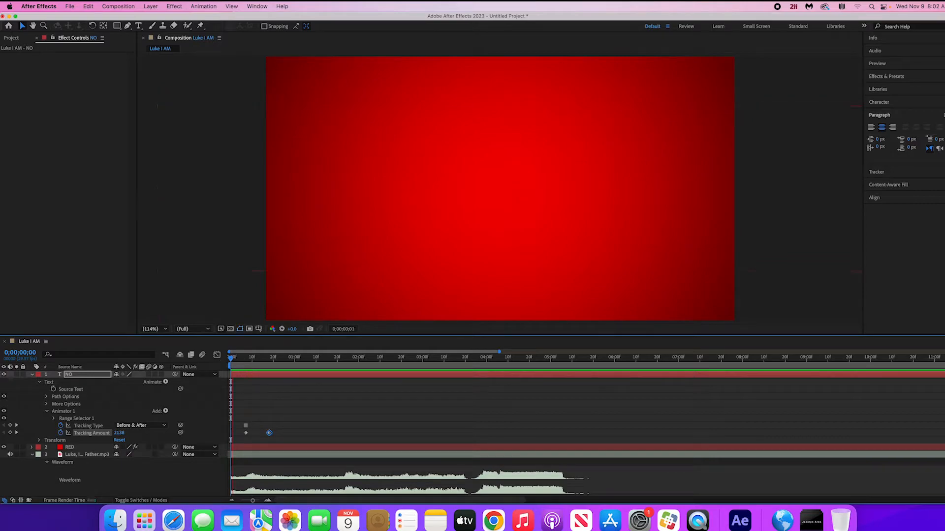
key(space)
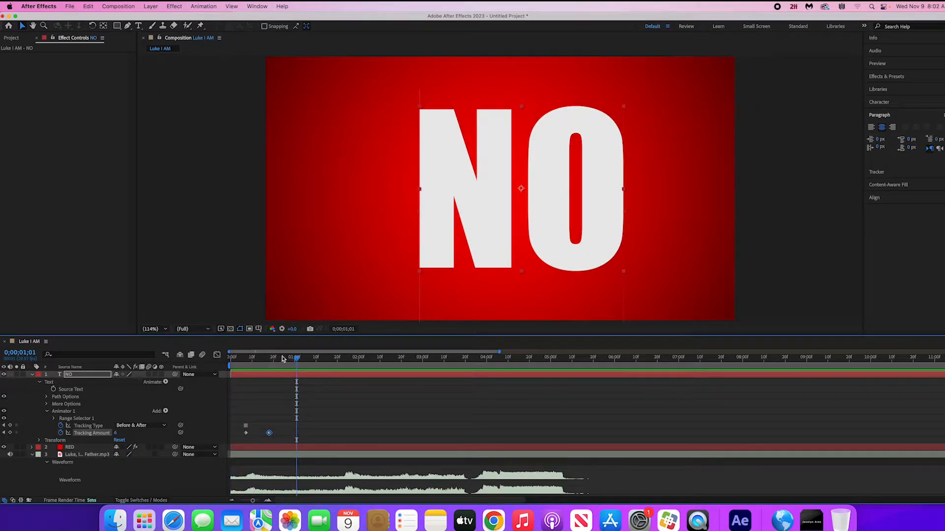
drag(274, 360, 298, 373)
mouse_move(296, 360)
mouse_down()
mouse_move(269, 368)
mouse_move(296, 372)
mouse_up()
- Fade out the NO layer with Opacity keyframes of 100% at 0;00;01;01 and 0% at 0;00;01;23
key(t)
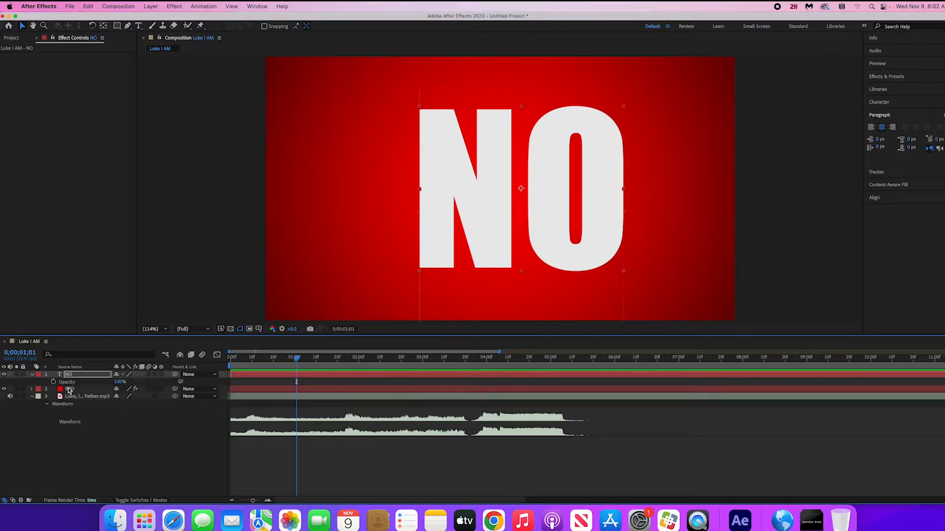
click(54, 382)
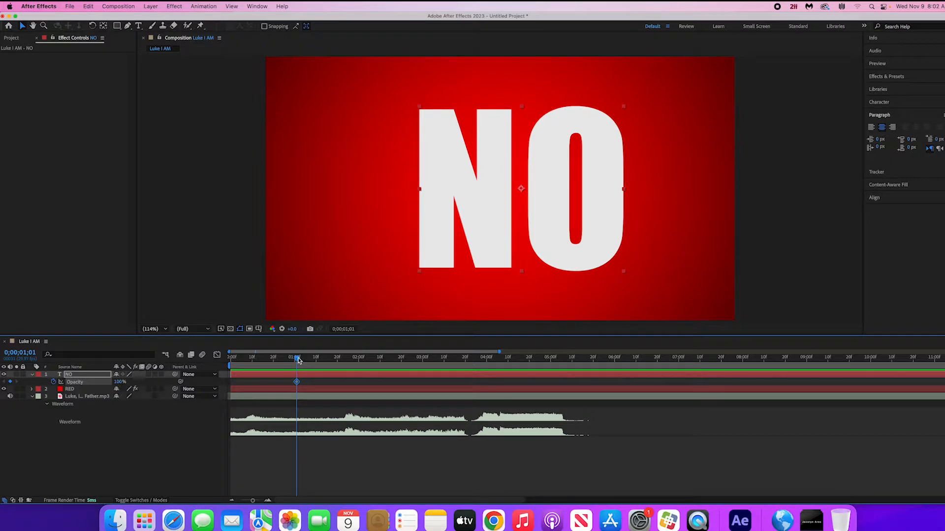
drag(298, 360, 345, 366)
drag(119, 382, 94, 382)
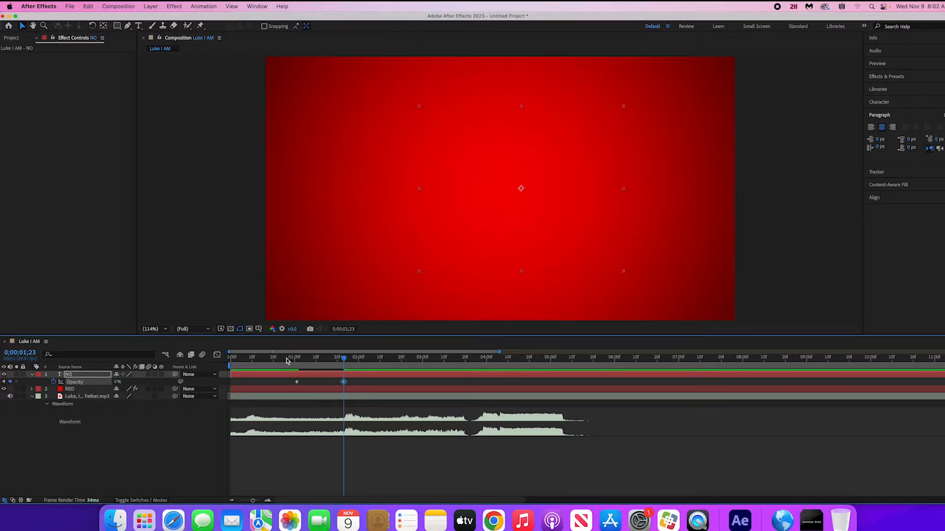
- Reveal all keyframes of the NO layer and apply Easy Ease to its Tracking Amount and Opacity keyframes
click(263, 380)
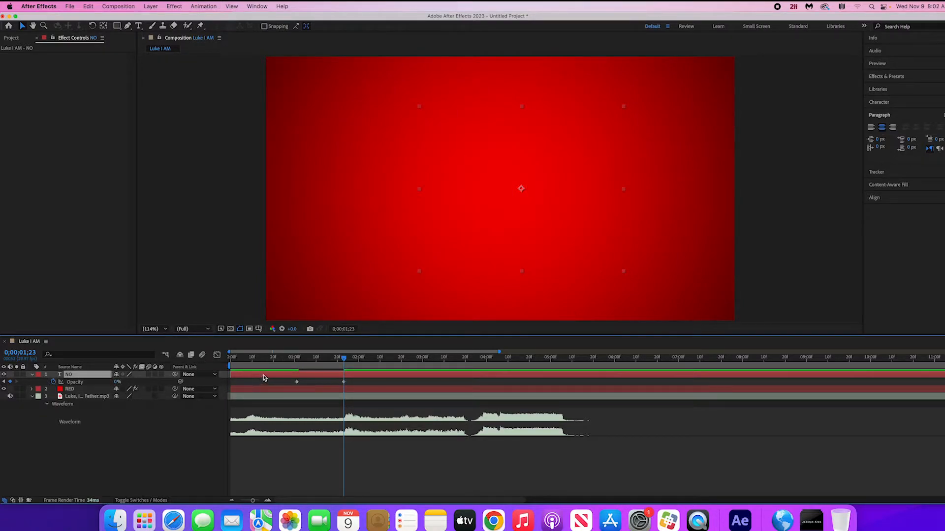
key(u)
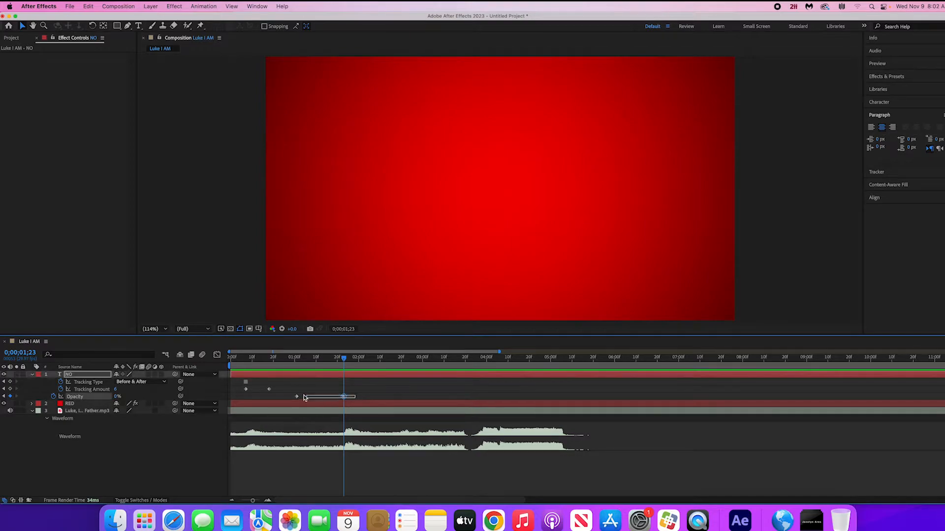
drag(356, 400, 239, 379)
right_click(270, 390)
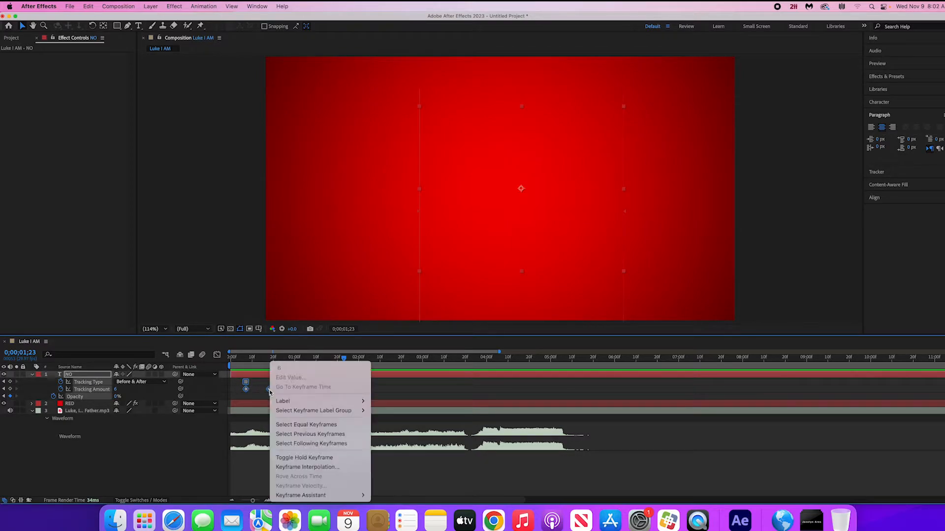
mouse_move(322, 496)
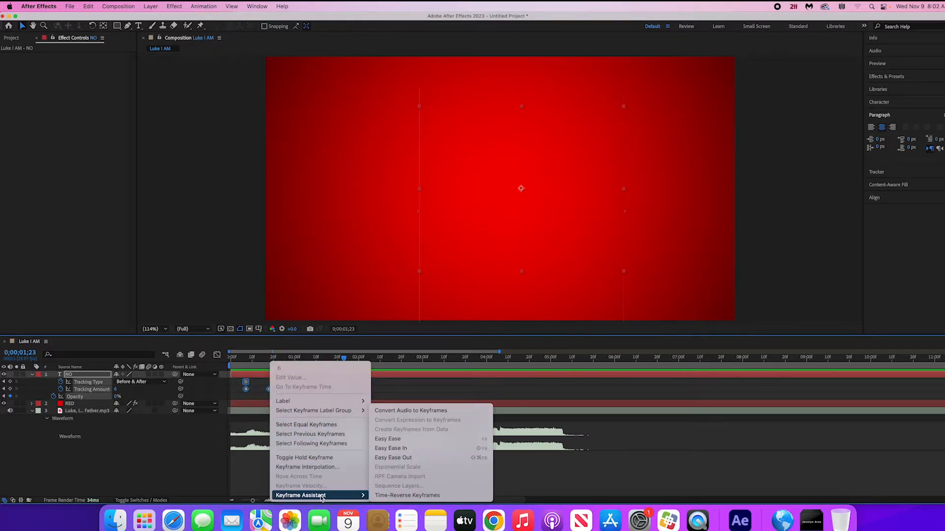
click(393, 439)
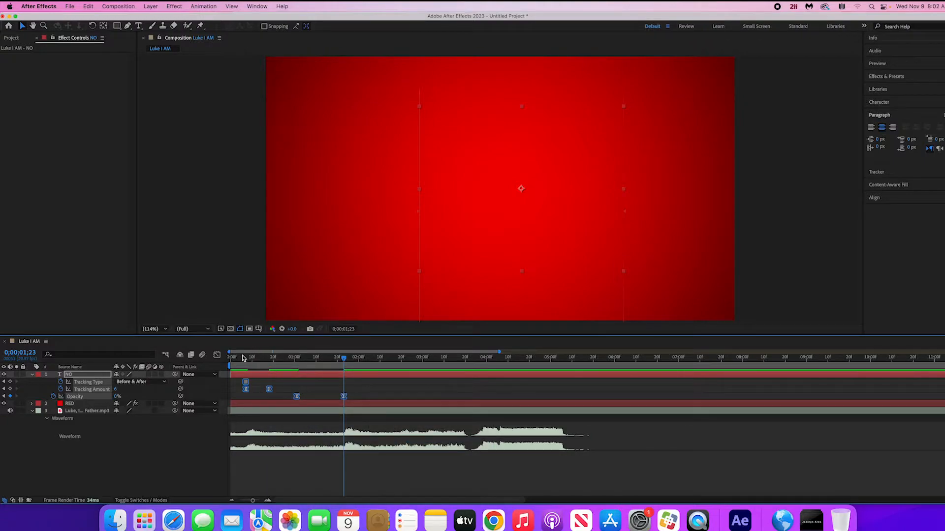
- Preview the eased animation from the start and trim the end of the NO layer to 0;00;01;25
key(Home)
key(space)
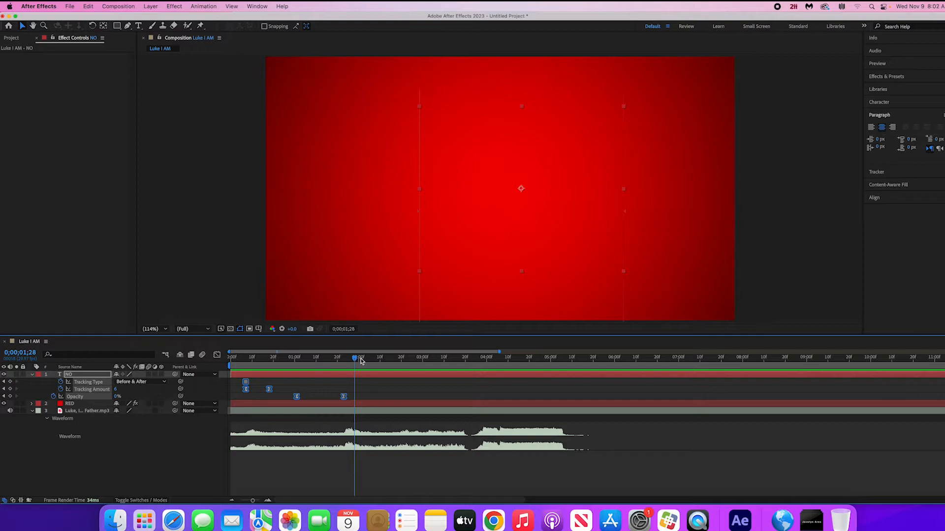
drag(360, 360, 345, 375)
key(alt+])
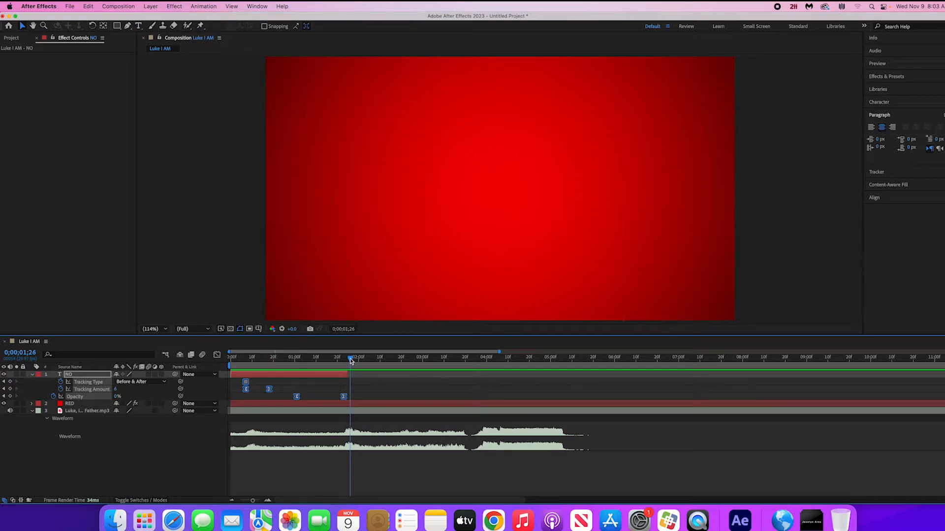
- At 0;00;01;25, add a new text layer with the letter I near the middle of the frame
click(349, 359)
click(138, 25)
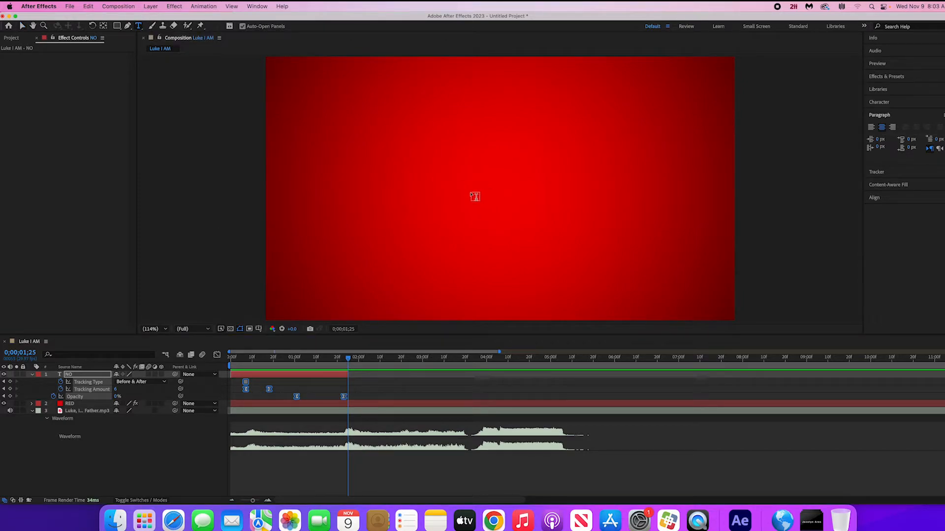
click(472, 195)
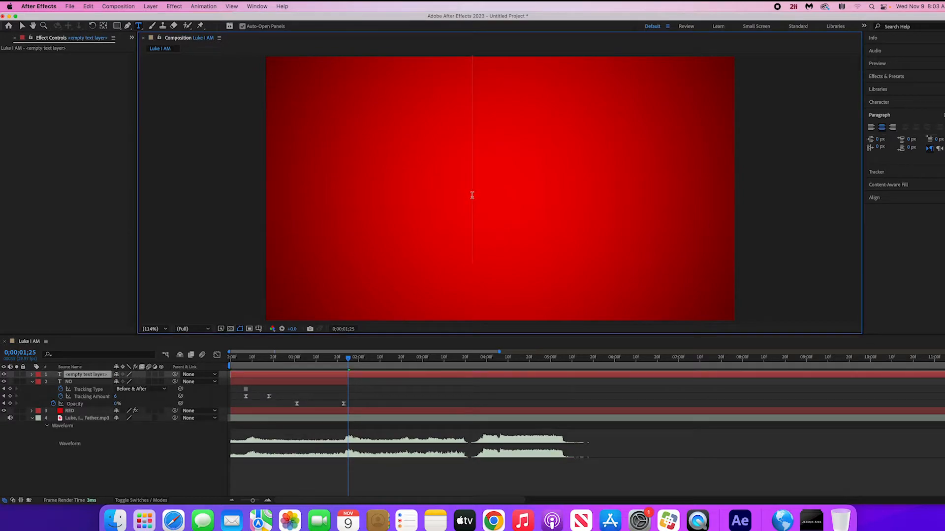
text(I)
- Set the letter I in Courier Regular at a font size of 1202 px
drag(509, 126, 437, 127)
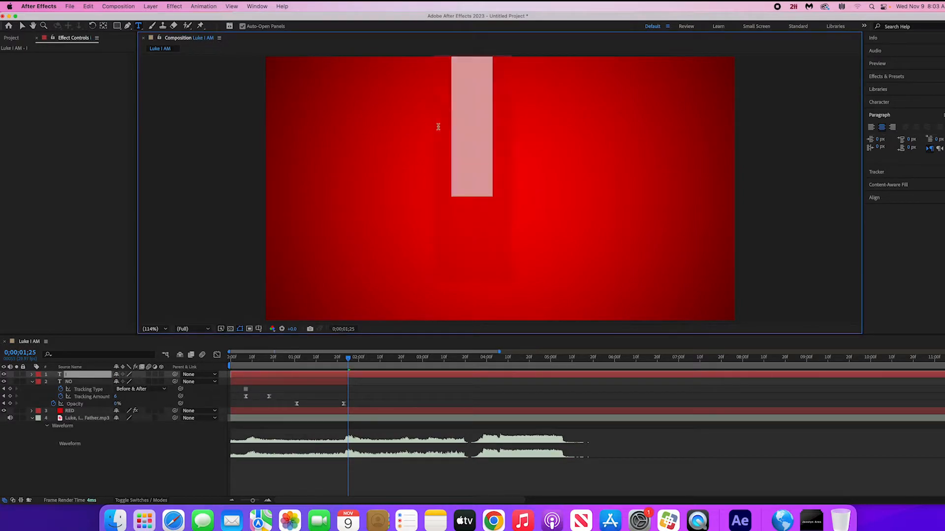
click(893, 103)
click(900, 115)
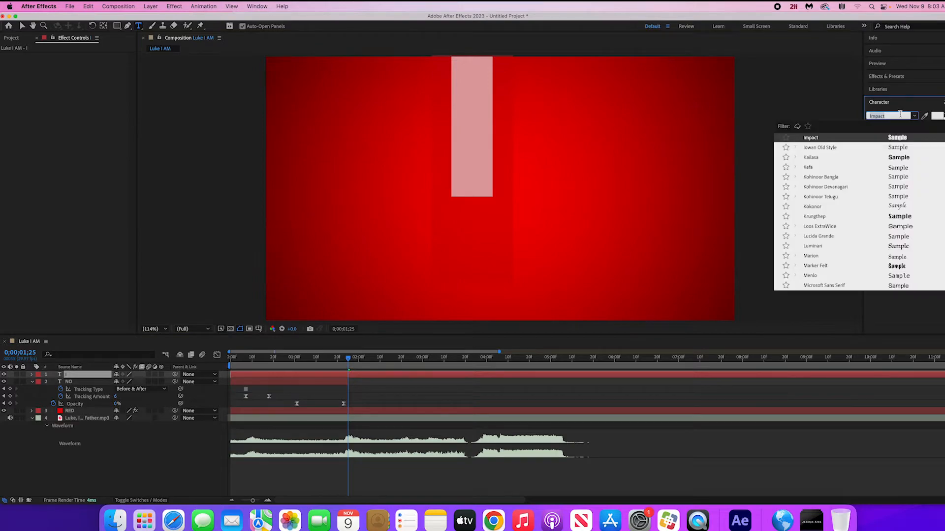
text(courier)
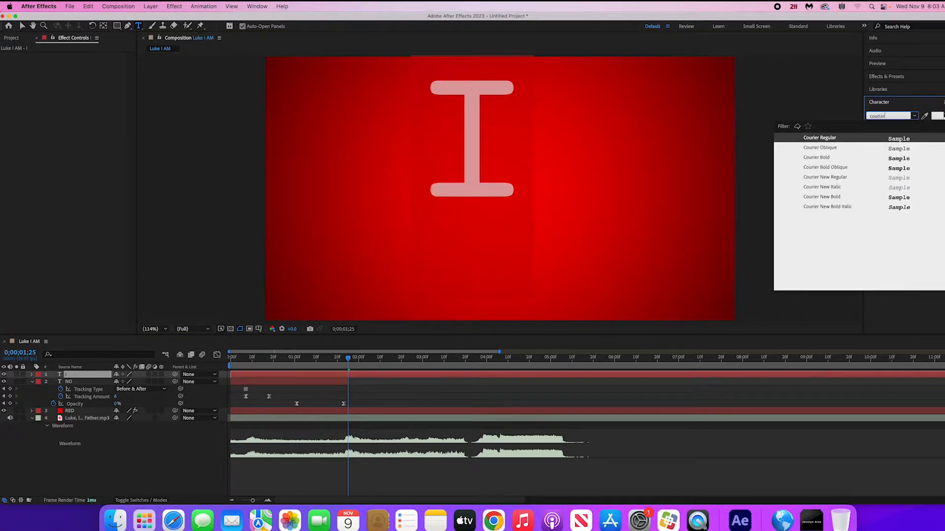
key(Return)
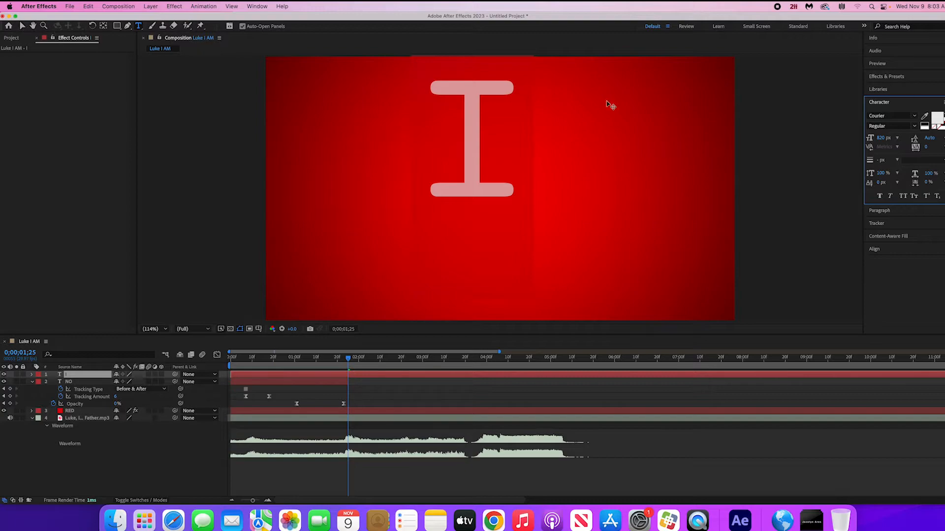
drag(881, 138, 923, 138)
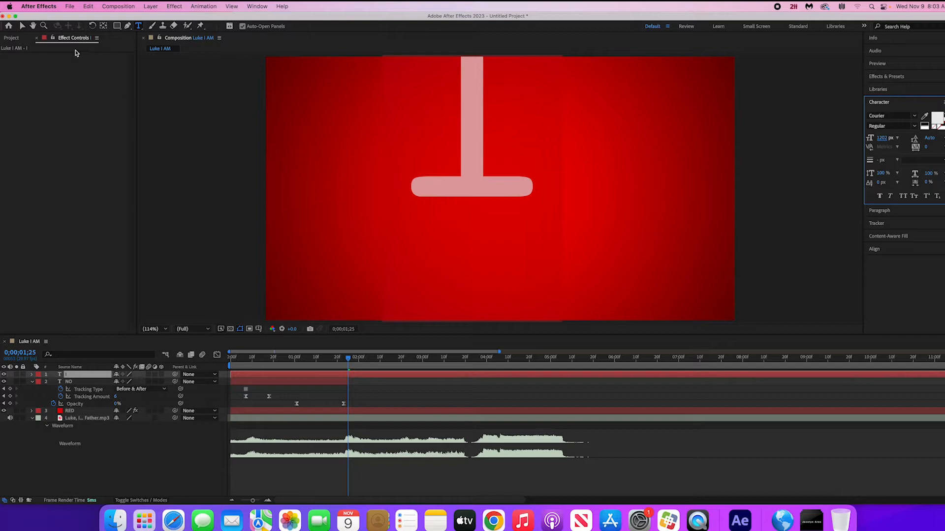
- Move the letter I to the middle of the frame and make its layer start at 0;00;01;25
click(22, 25)
click(468, 90)
drag(468, 90, 497, 178)
drag(232, 375, 350, 372)
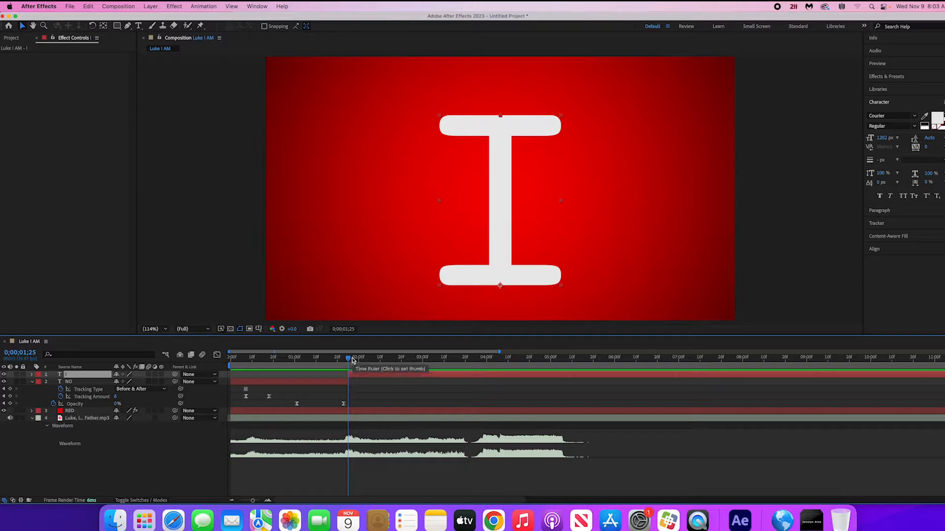
- Nudge the letter I slightly upward and align it to the composition's horizontal centre
drag(507, 191, 504, 181)
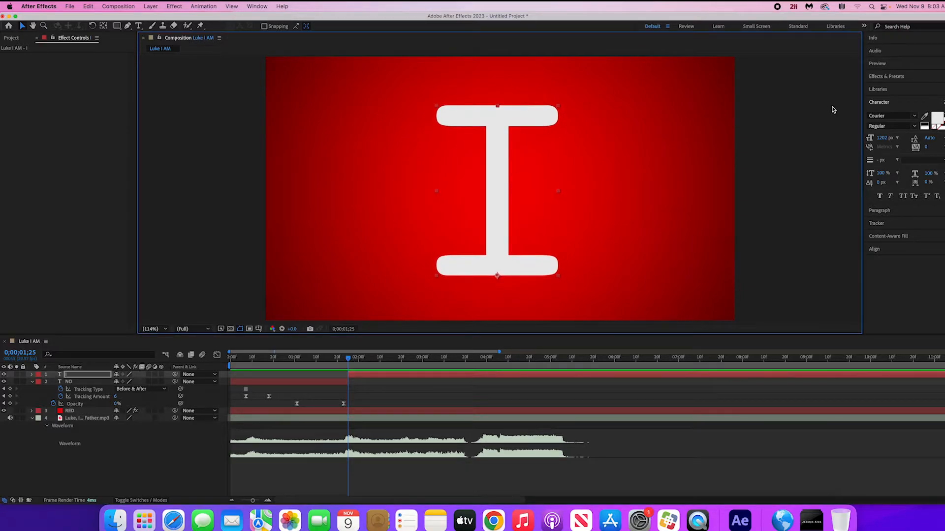
click(889, 212)
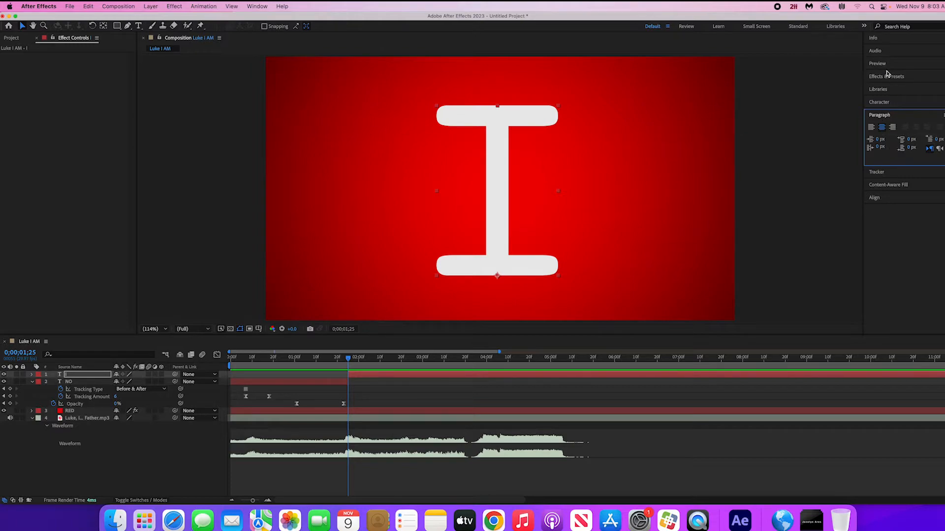
click(890, 197)
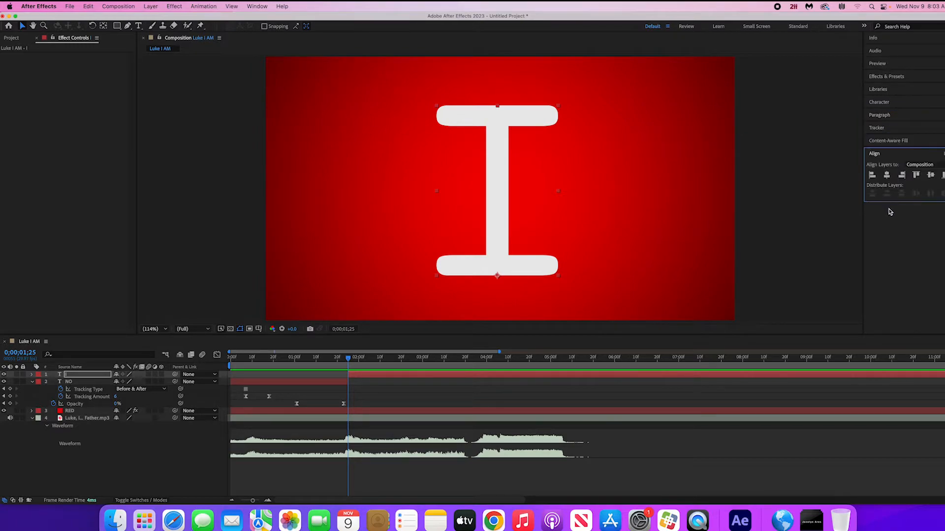
click(886, 175)
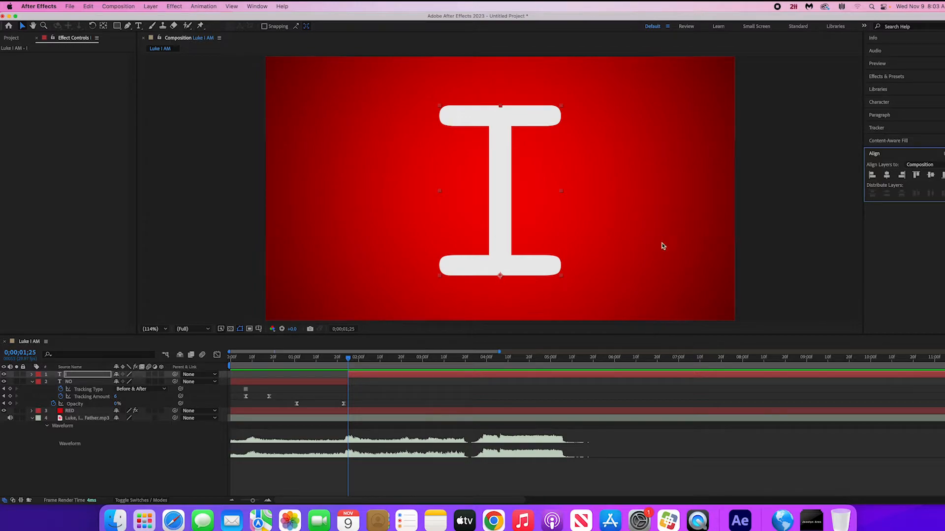
- Set the I layer's Anchor Point to 0, -690 at the letter's top, then reposition and horizontally centre the letter in the frame
click(88, 377)
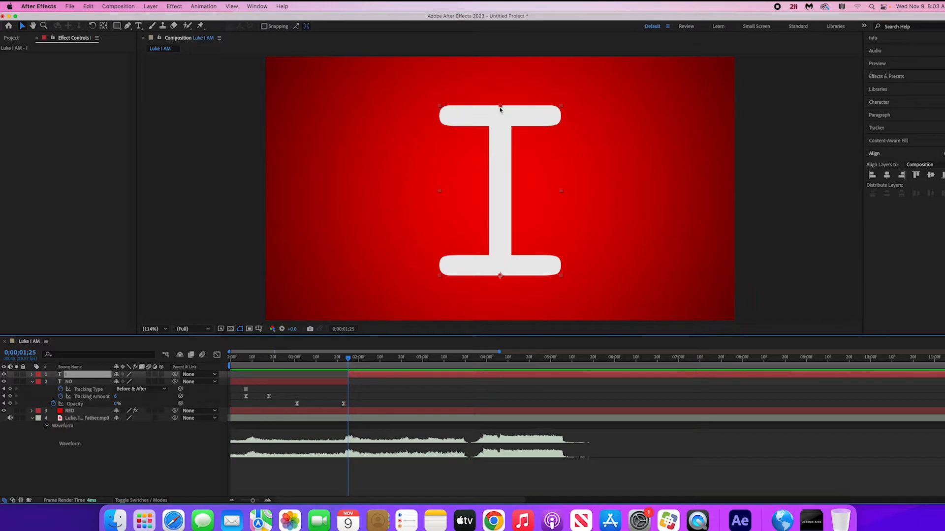
key(a)
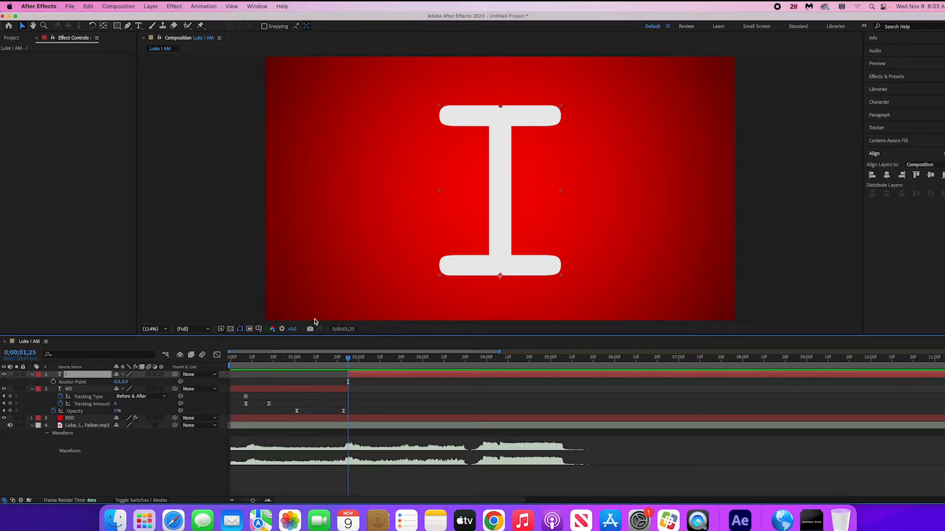
drag(117, 383, 2, 411)
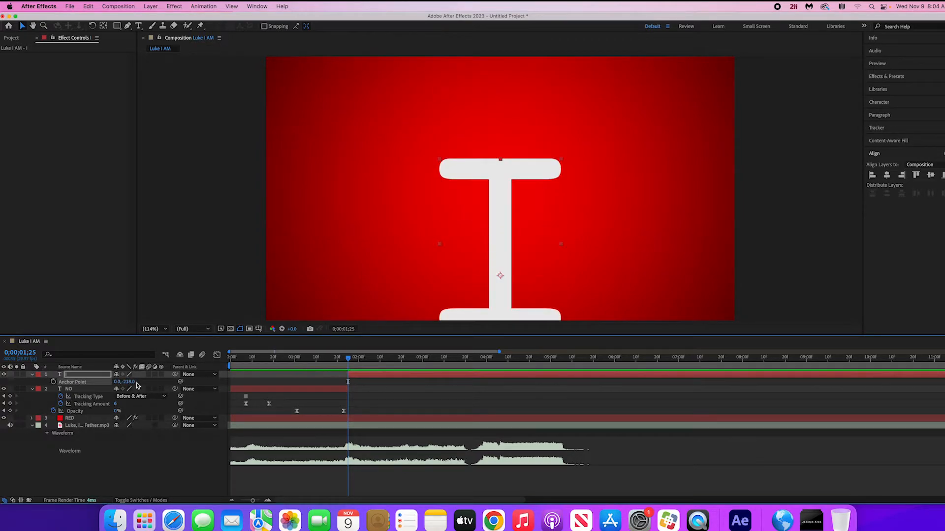
drag(129, 382, 3, 397)
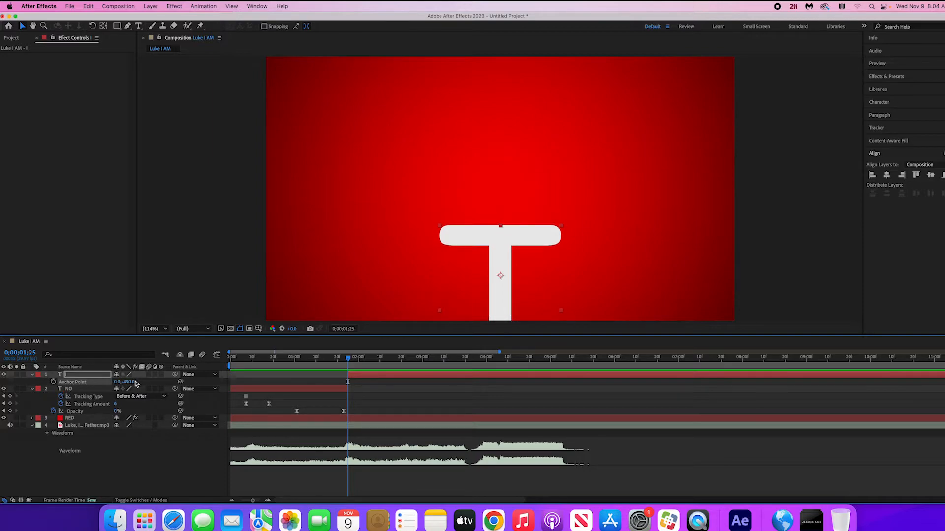
drag(130, 382, 25, 392)
drag(518, 294, 529, 149)
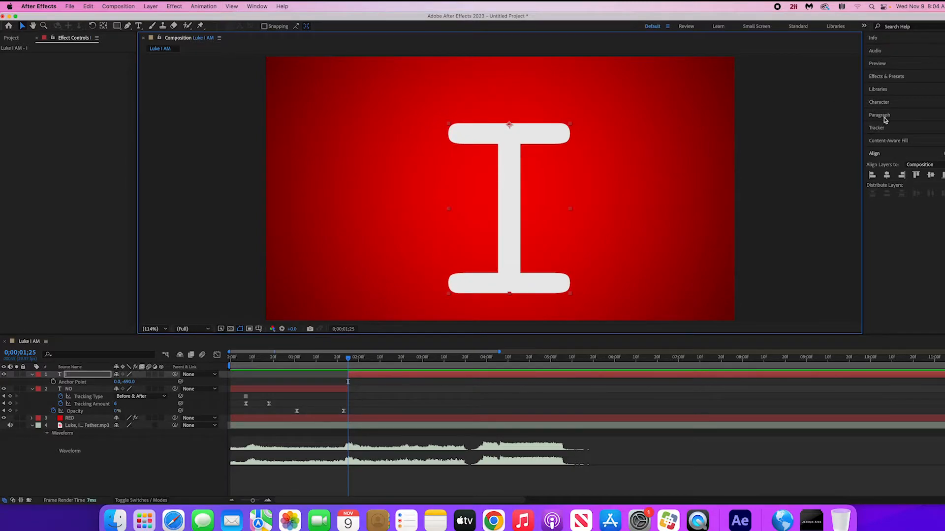
click(886, 176)
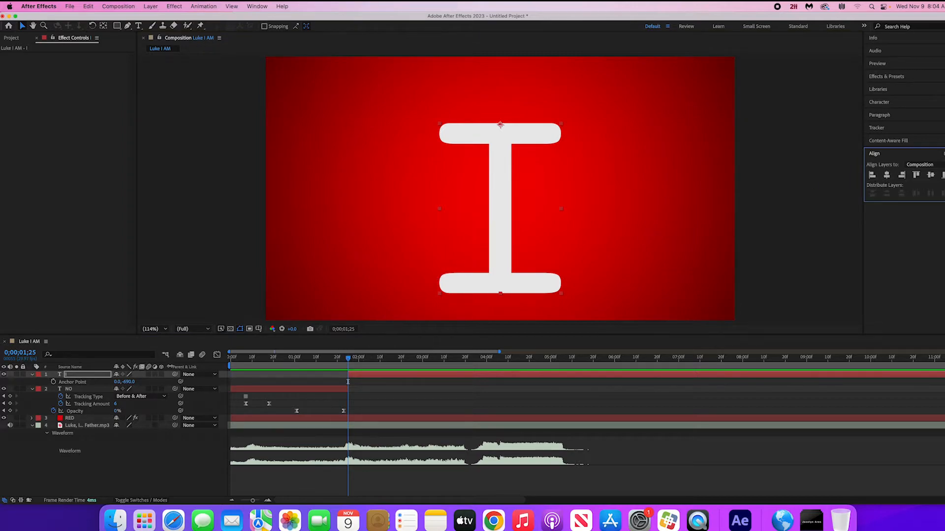
- Show the layer switches and transfer modes together and make the I layer a 3D layer
click(12, 501)
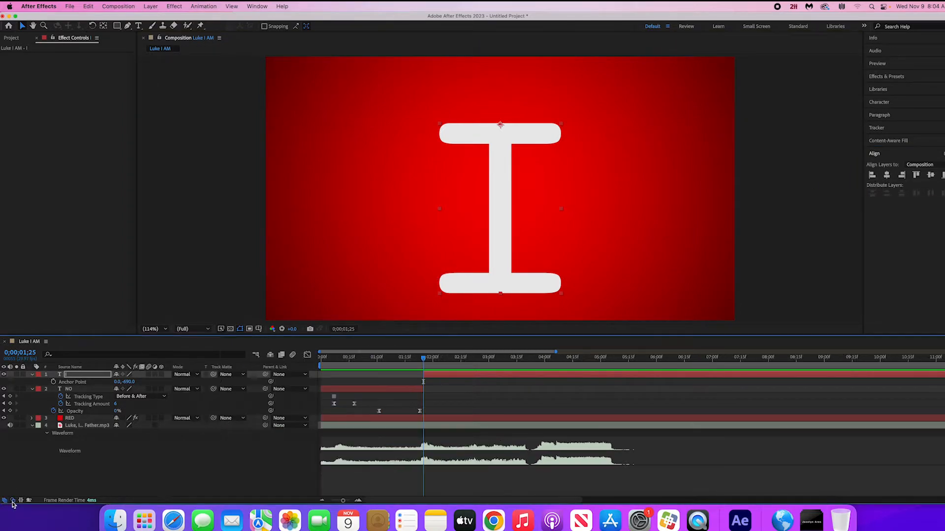
click(11, 501)
click(11, 501)
click(162, 375)
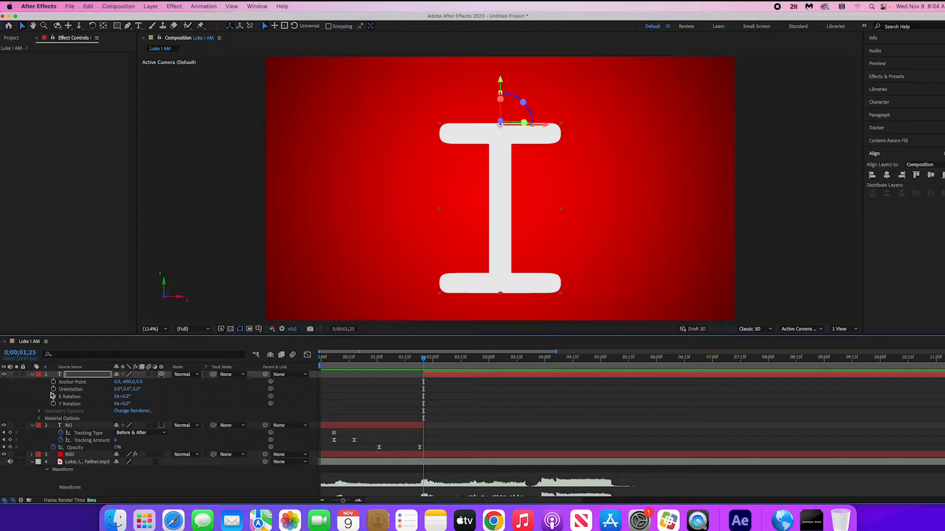
- Keyframe the I layer's X Rotation at 0;00;01;25 with a value of 96° so the letter is edge-on
drag(123, 397, 146, 397)
click(53, 397)
drag(125, 397, 158, 388)
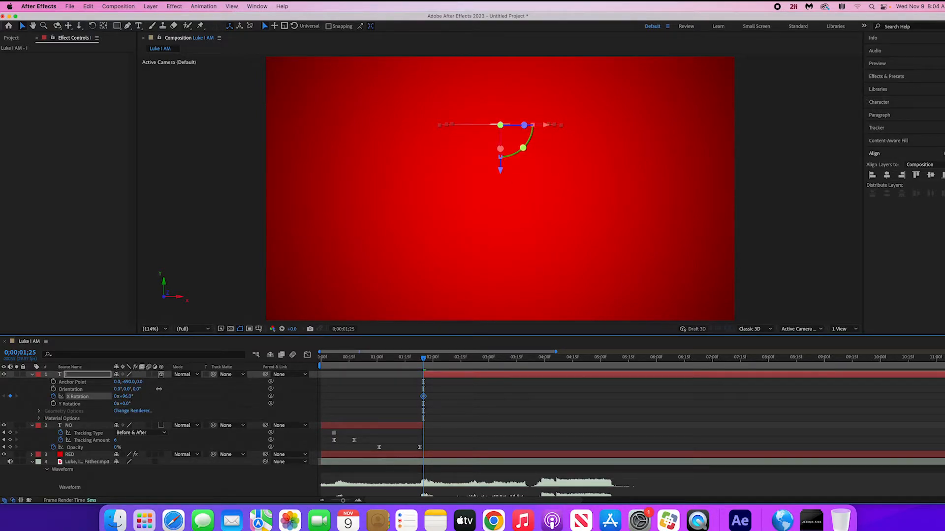
- At 0;00;02;03, set the I layer's X Rotation to 0° so the letter swings down to face the camera
drag(426, 359, 438, 361)
mouse_move(127, 397)
mouse_down()
mouse_move(118, 396)
mouse_move(126, 399)
mouse_up()
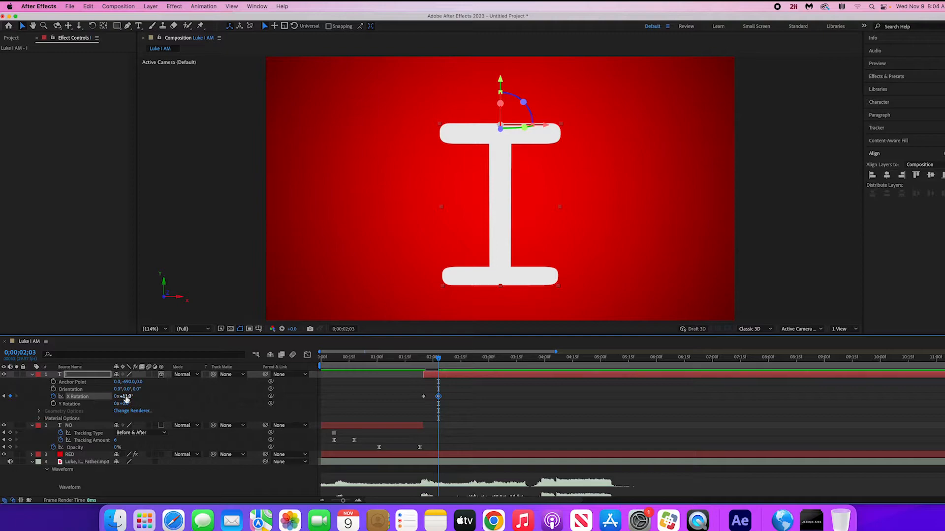
click(127, 398)
text(0)
key(Return)
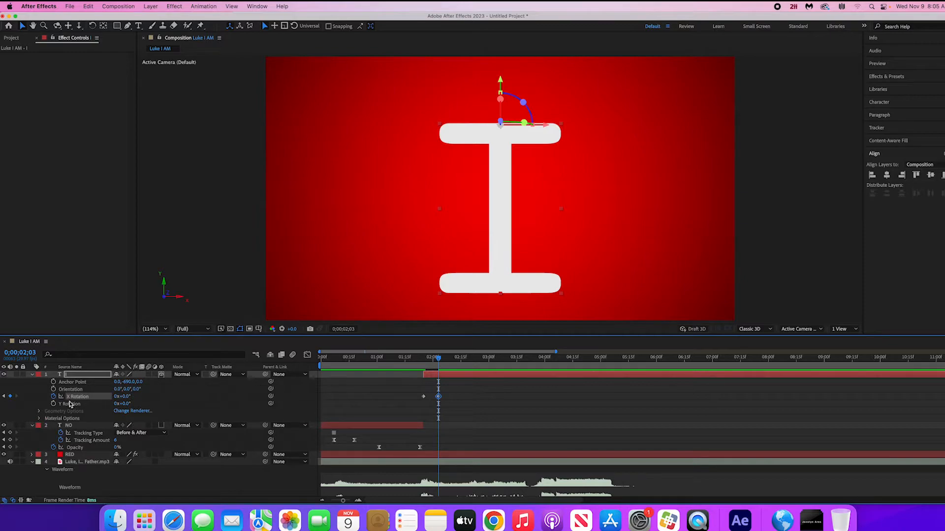
- Preview the swing-in from 0;00;00;23 and move the letter I slightly higher in the frame
click(364, 359)
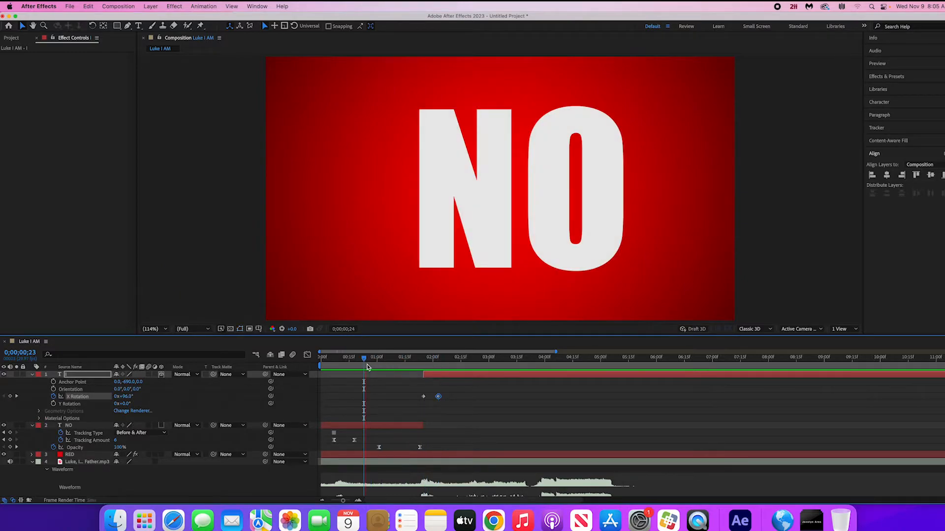
key(space)
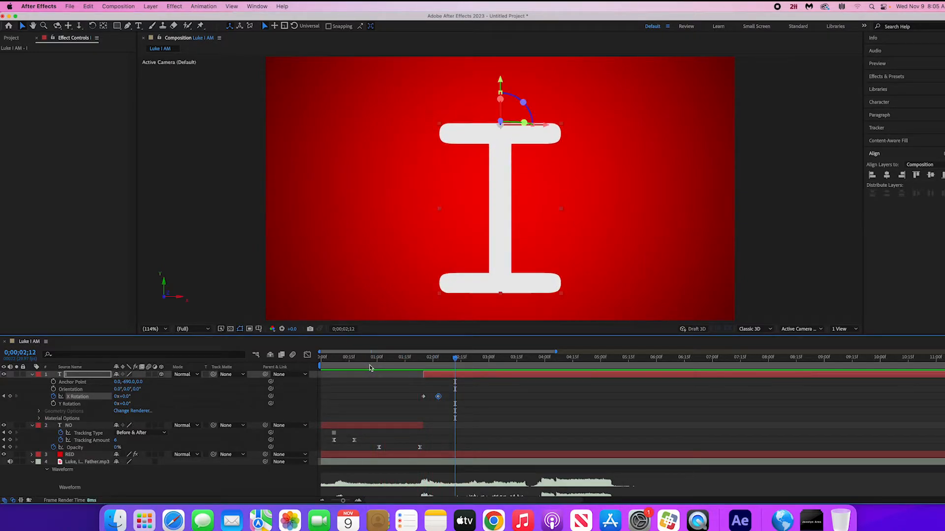
key(slash)
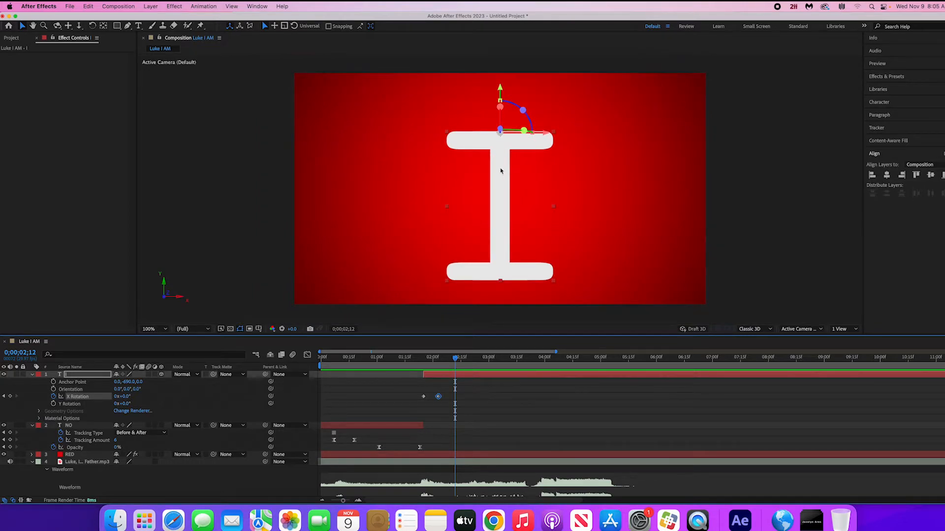
drag(504, 155, 501, 139)
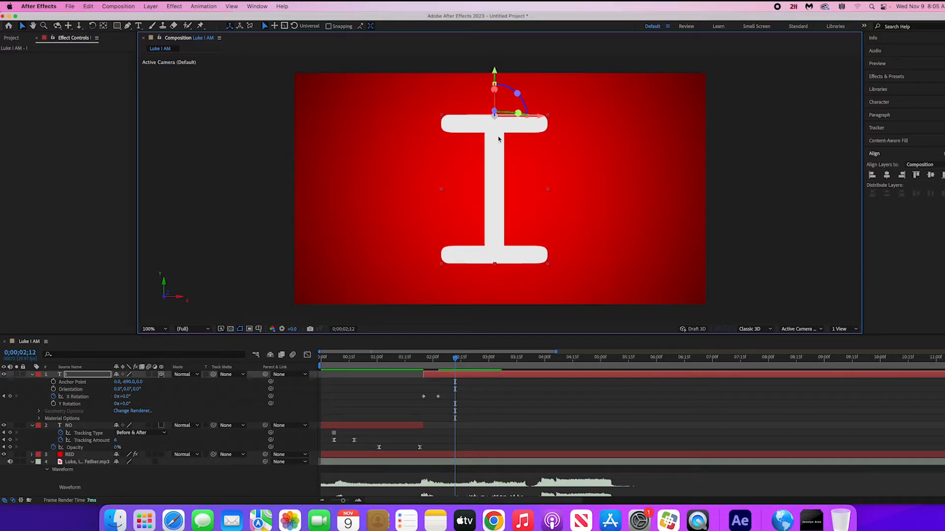
- Review the letter I's swing-in animation and position the playhead at 0;00;02;21
click(415, 360)
drag(415, 360, 472, 362)
key(space)
key(space)
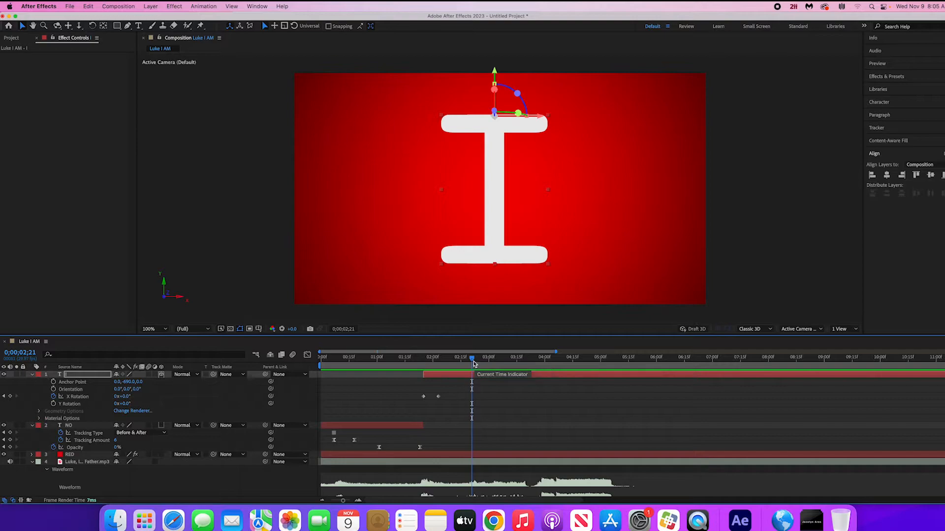
- Add Orientation, Position and Scale keyframes to the I layer at 0;00;02;05 and show all its animated properties
drag(472, 365, 442, 367)
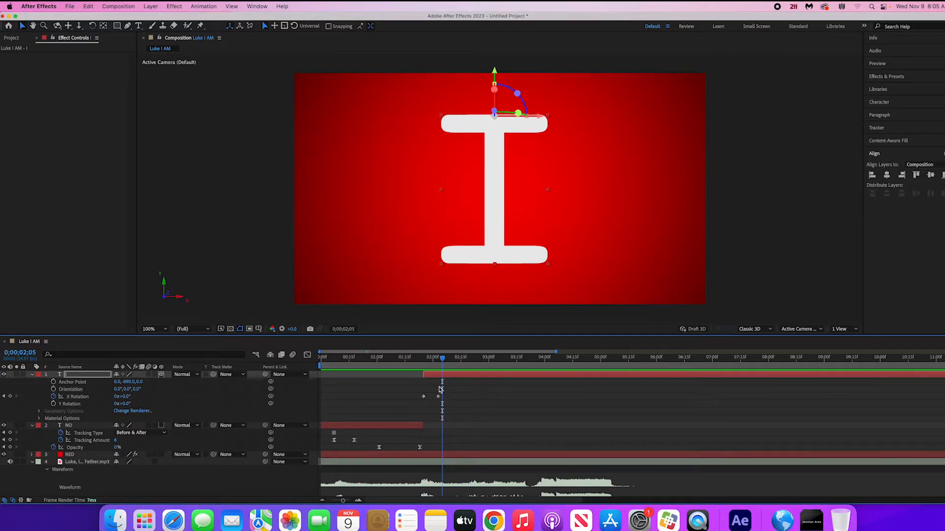
key(r)
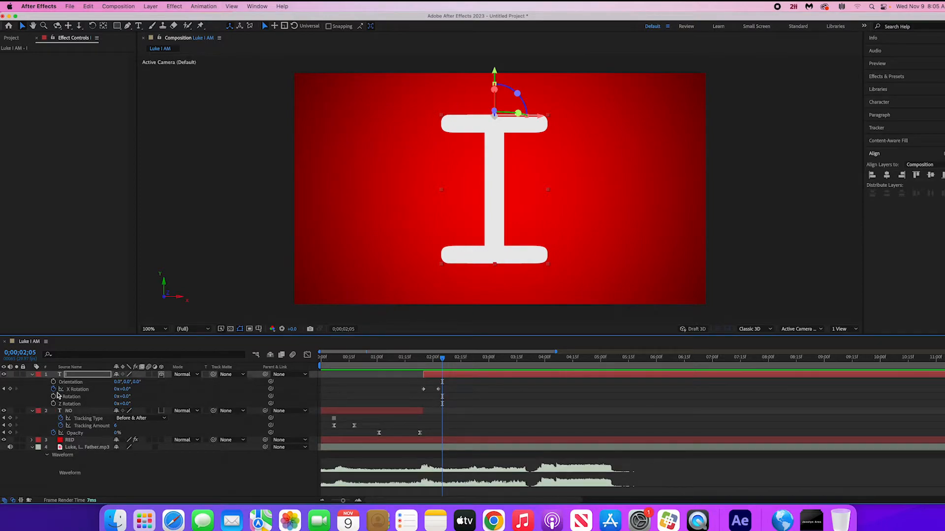
click(53, 382)
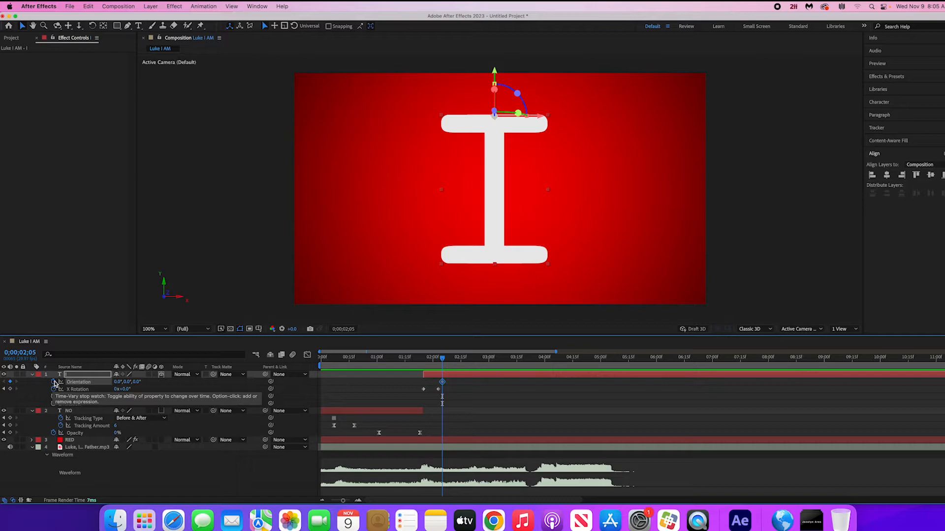
key(p)
click(54, 382)
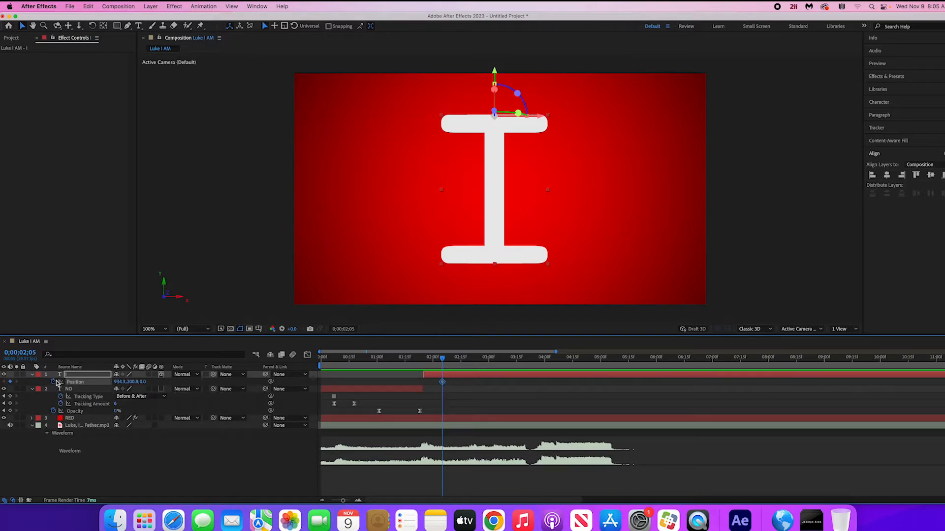
key(s)
click(54, 382)
key(u)
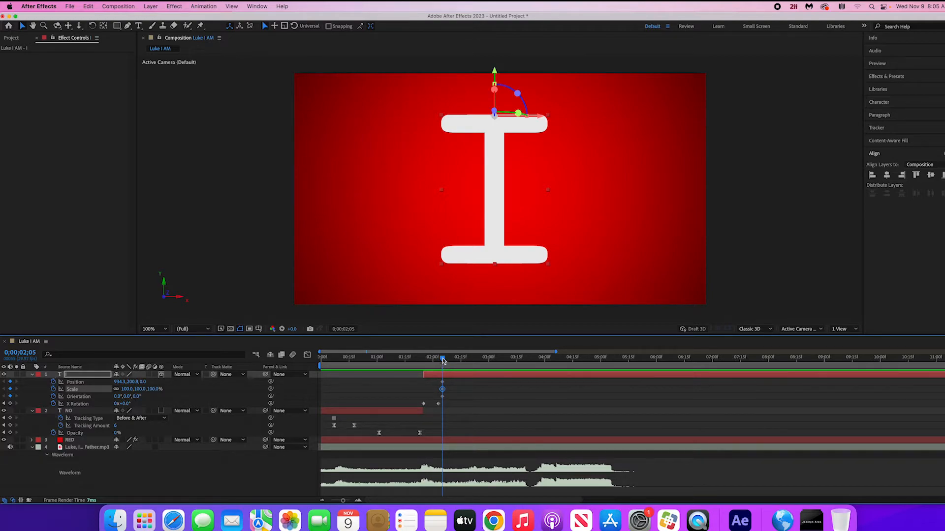
- At 0;00;02;18, scale the I layer to 170% and set its Z orientation to 90° so the letter lies sideways
drag(443, 361, 467, 358)
drag(126, 390, 152, 389)
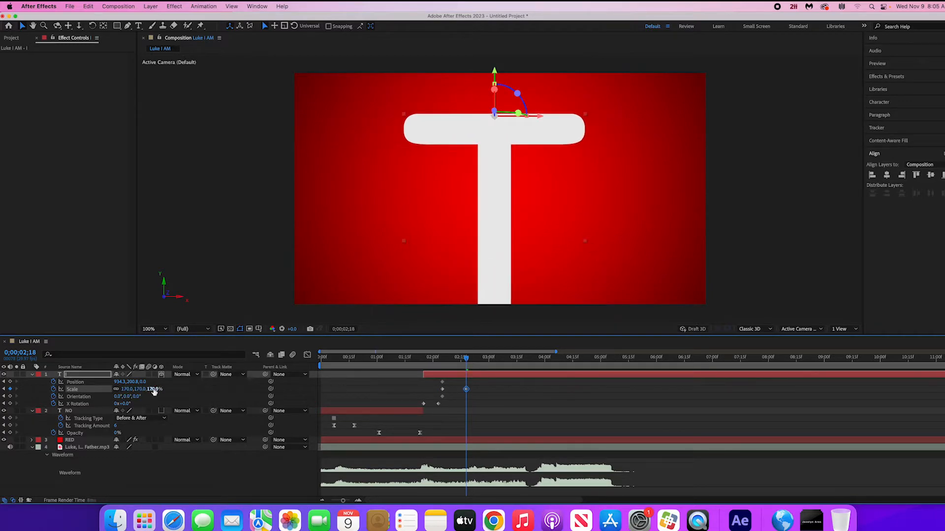
click(127, 390)
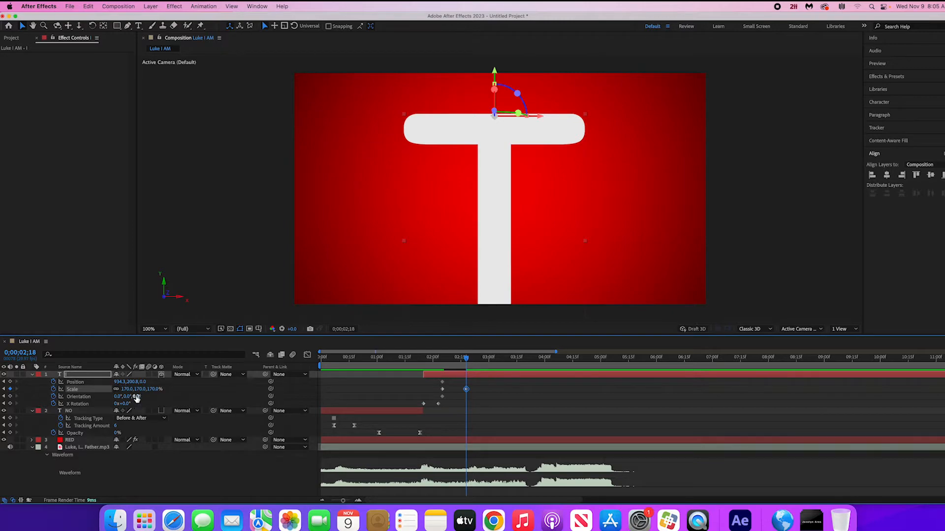
drag(135, 398, 142, 399)
click(141, 397)
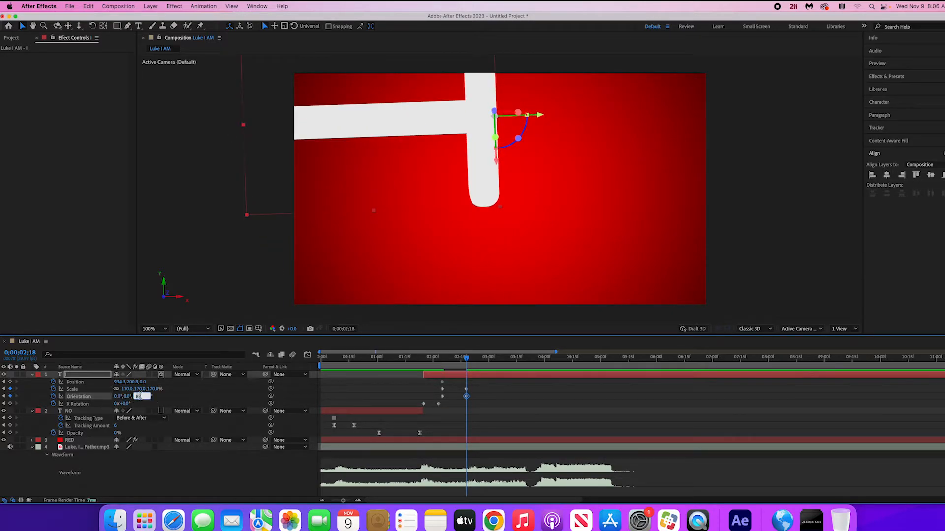
key(Return)
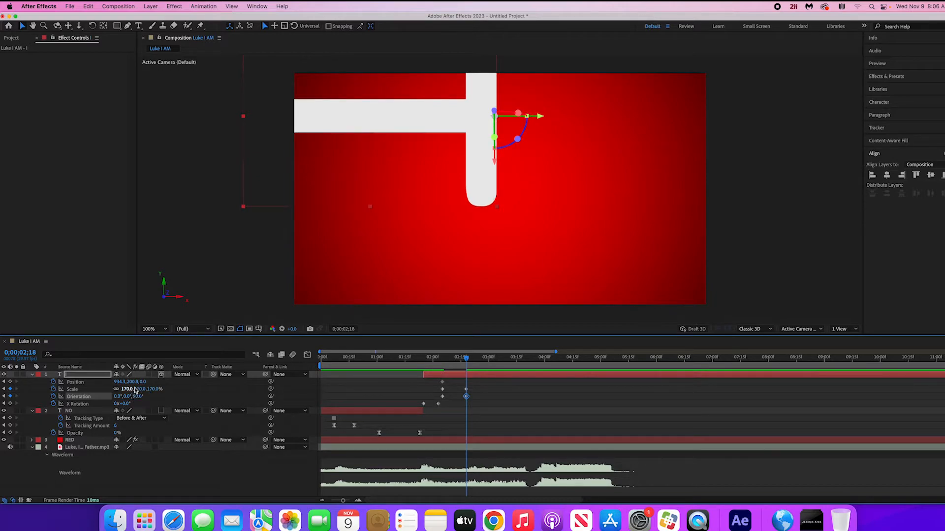
- Enlarge the sideways I to 273% and reposition it to about 1914, 861 so it spans the lower frame
drag(362, 118, 477, 238)
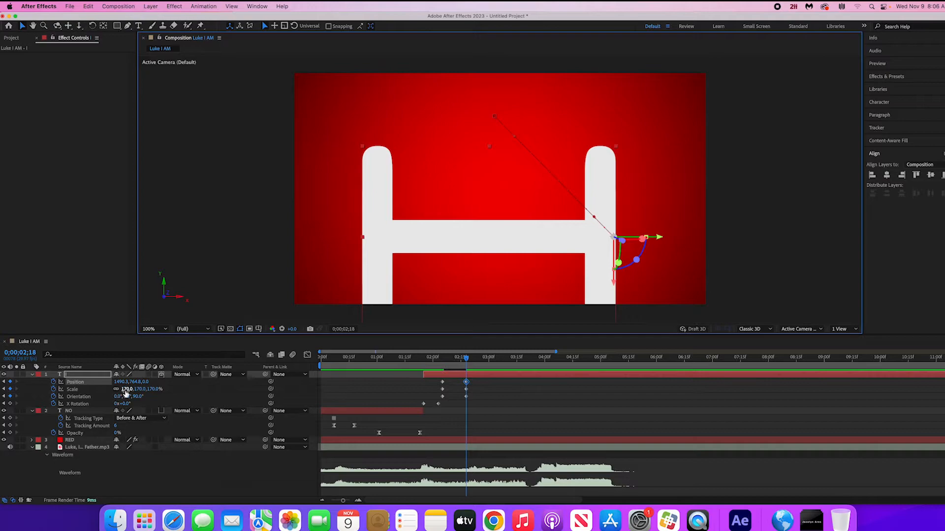
drag(126, 391, 163, 390)
drag(386, 262, 471, 295)
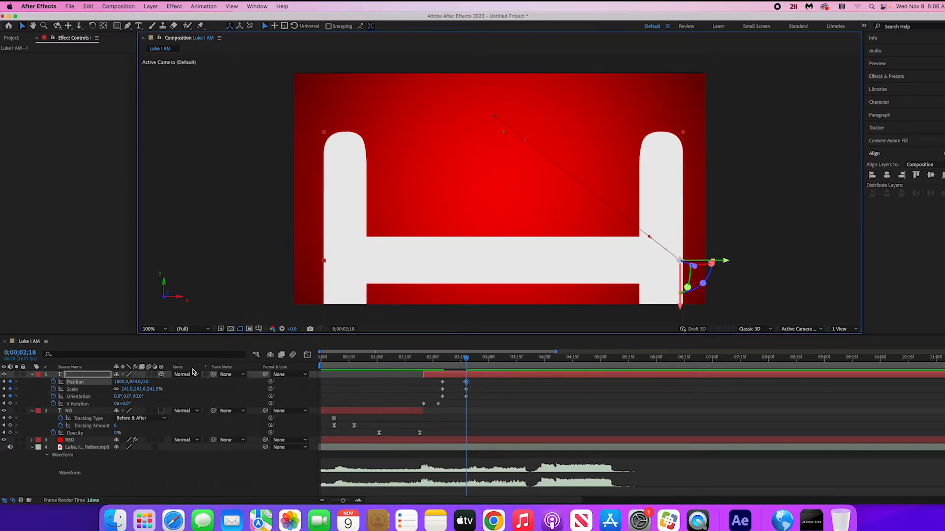
drag(126, 389, 140, 388)
drag(461, 266, 486, 262)
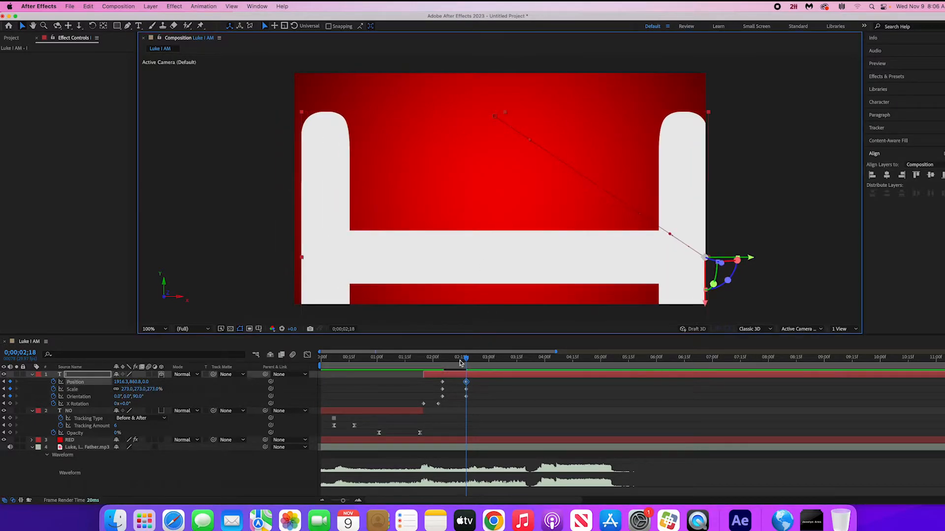
- Add the text "am" at 0;00;02;20, shrink it to fit inside the sideways I, and start its layer at that time
mouse_move(461, 363)
mouse_down()
mouse_move(418, 365)
mouse_move(467, 369)
mouse_up()
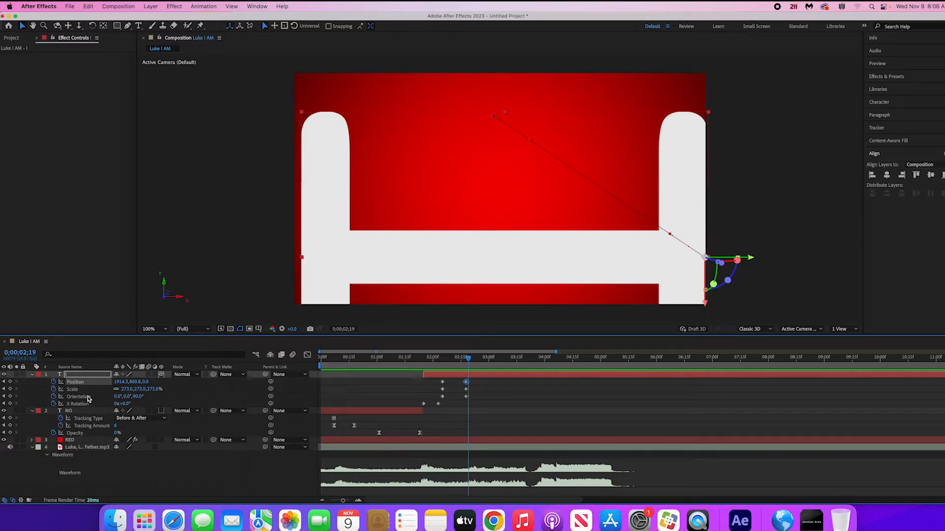
drag(471, 362, 472, 363)
click(139, 26)
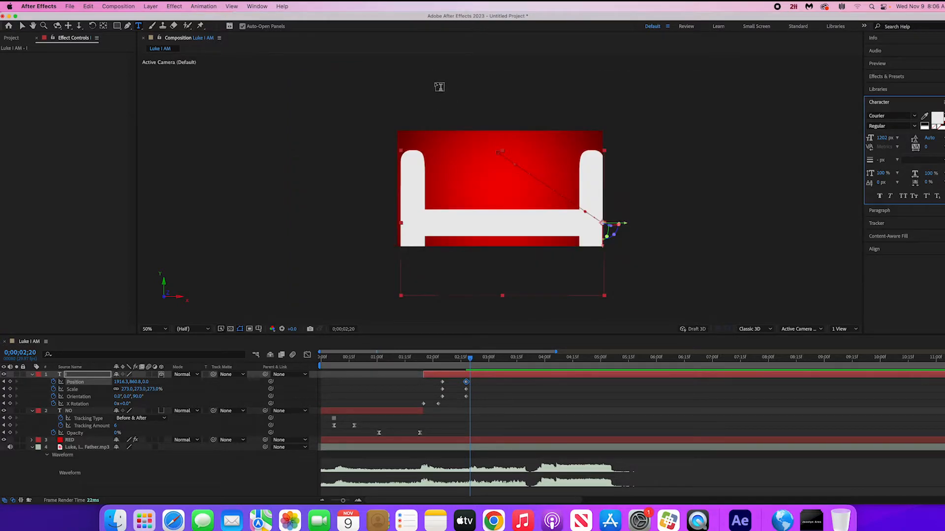
click(438, 97)
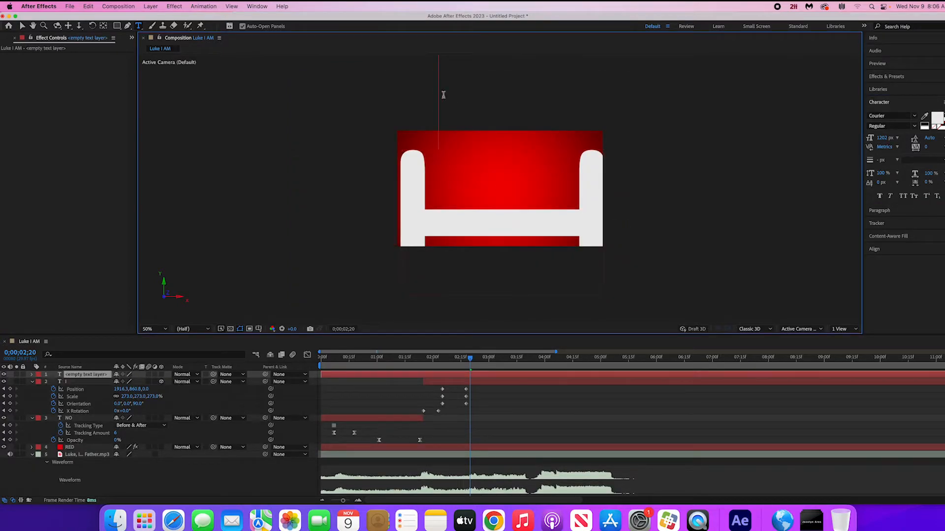
text(am)
click(22, 26)
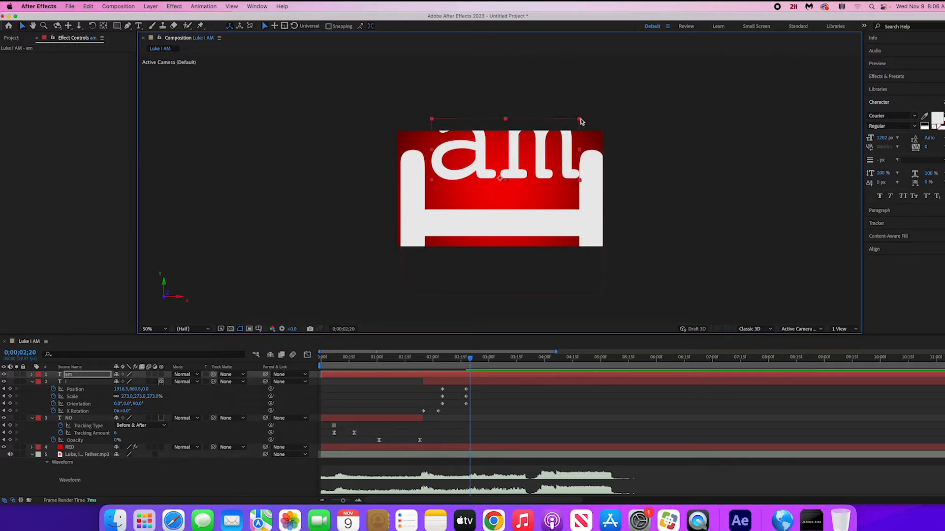
drag(533, 147, 470, 192)
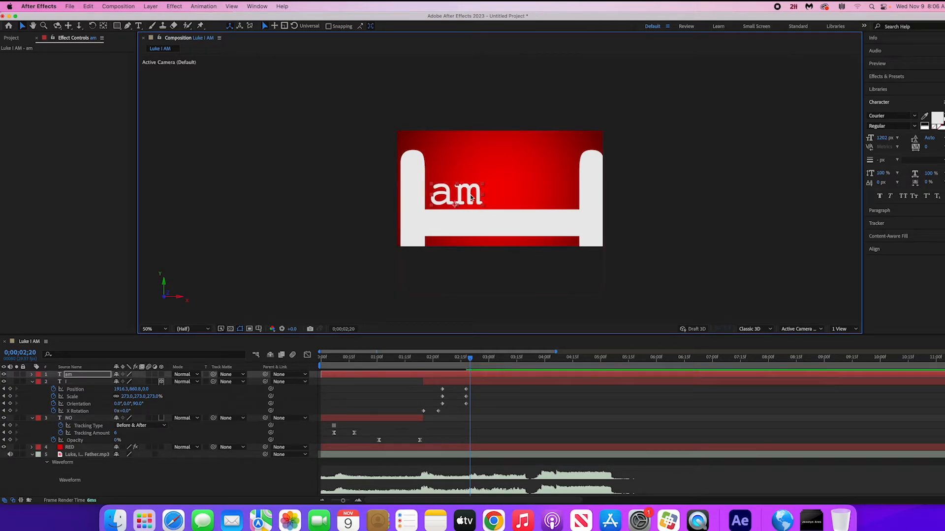
drag(321, 374, 471, 377)
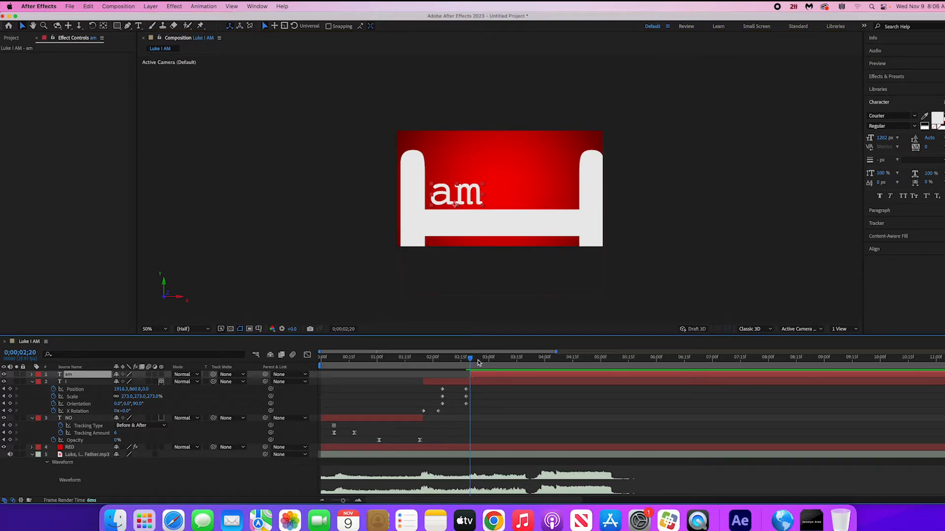
- Duplicate the "am" layer and place one copy to the right of the other inside the sideways I
key(super+d)
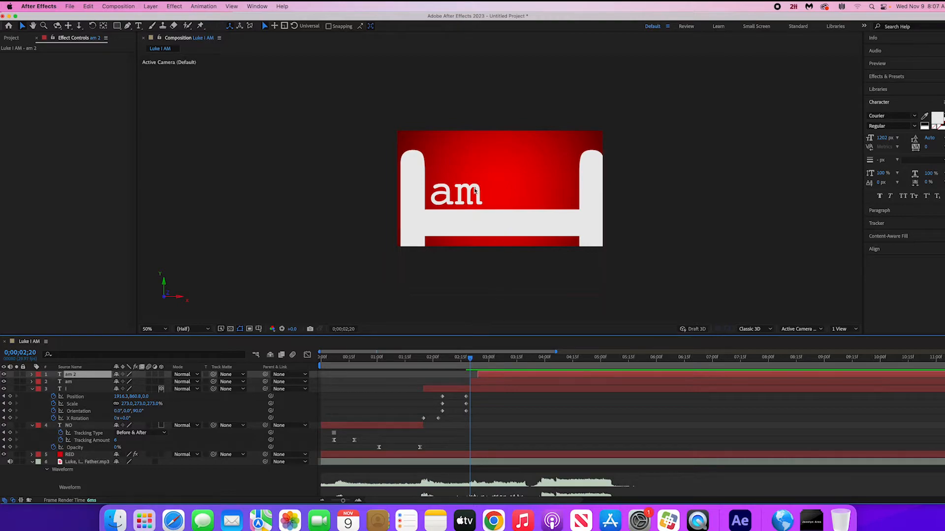
drag(472, 192, 516, 192)
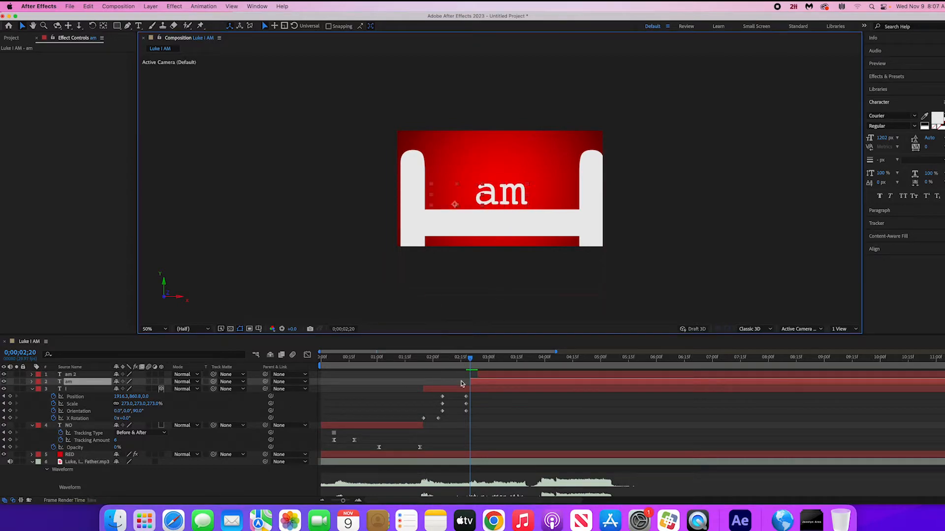
click(485, 358)
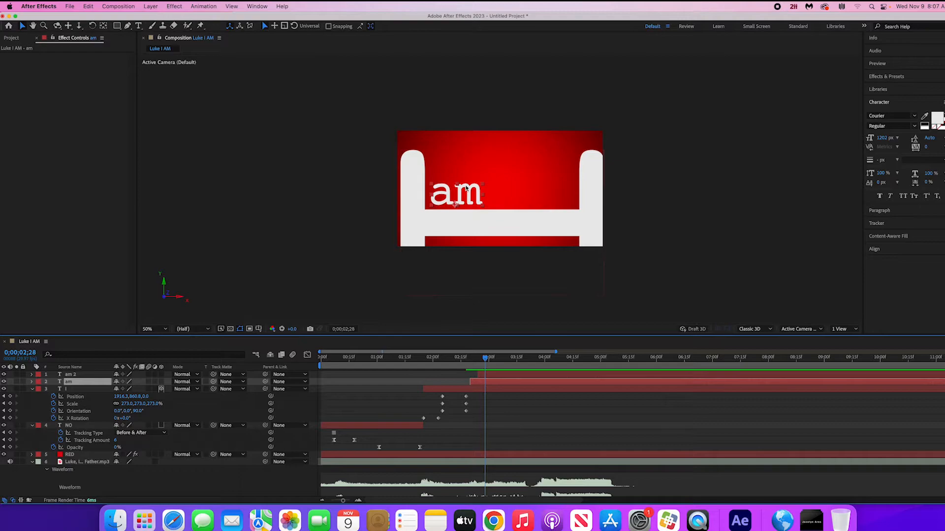
drag(466, 189, 525, 188)
- Change the right-hand copy's text to "your" and line up both words side by side above the I's crossbar
double_click(525, 189)
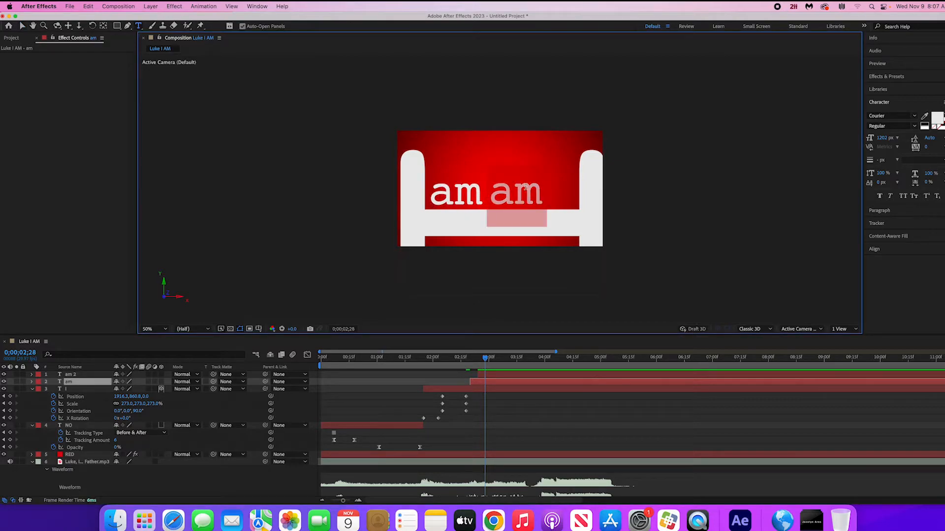
text(your)
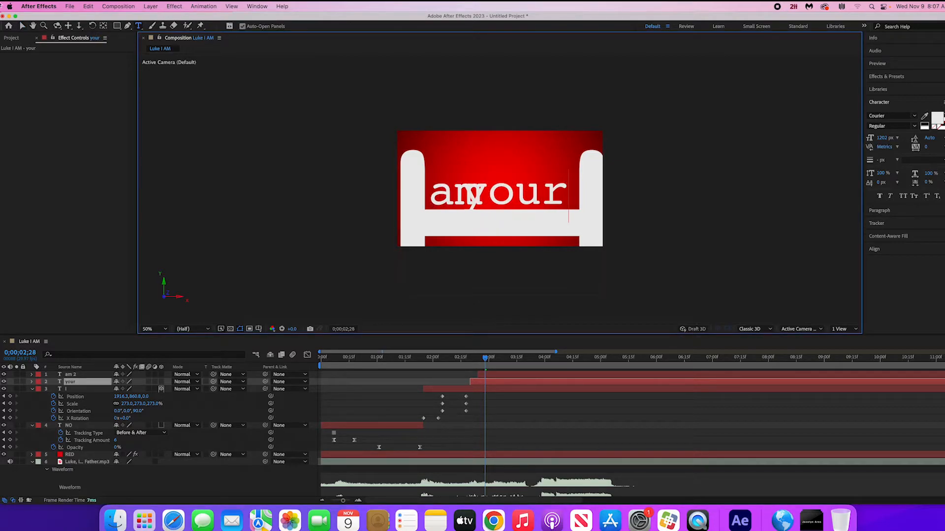
click(22, 26)
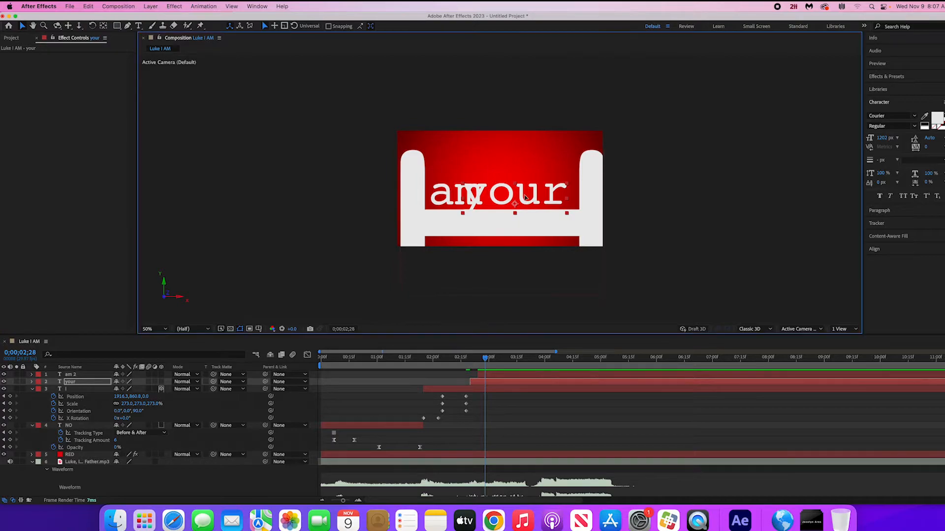
drag(527, 196, 567, 191)
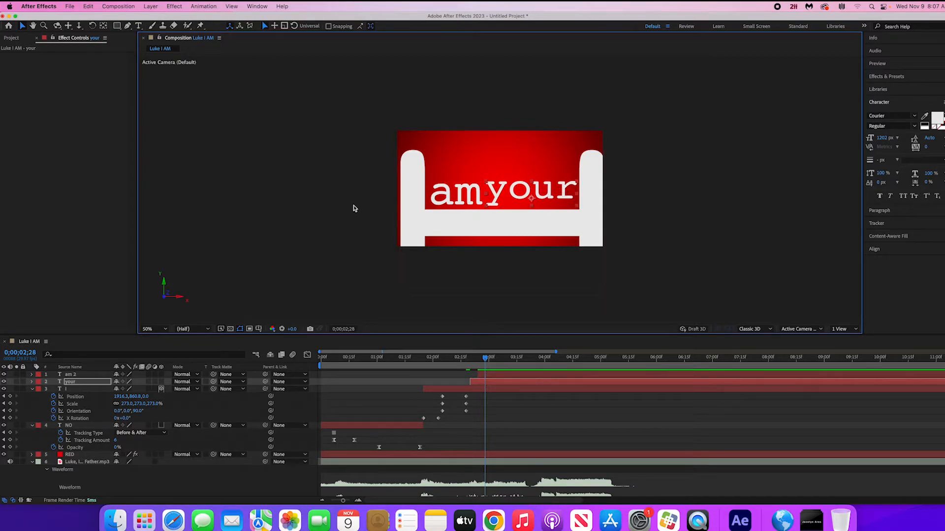
drag(464, 193, 480, 183)
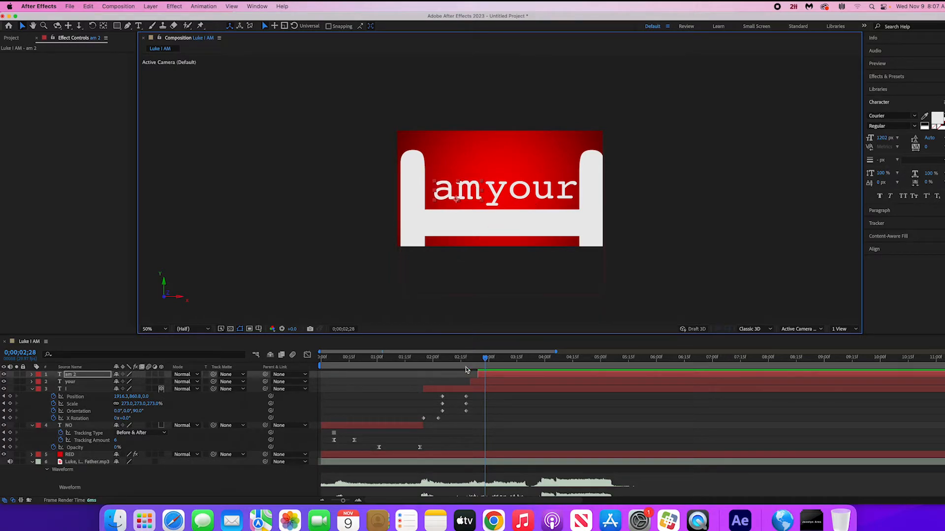
- Retime the word layers so "am" starts at 0;00;02;20 and "your" a few frames after it, and preview the timing
drag(422, 358, 492, 382)
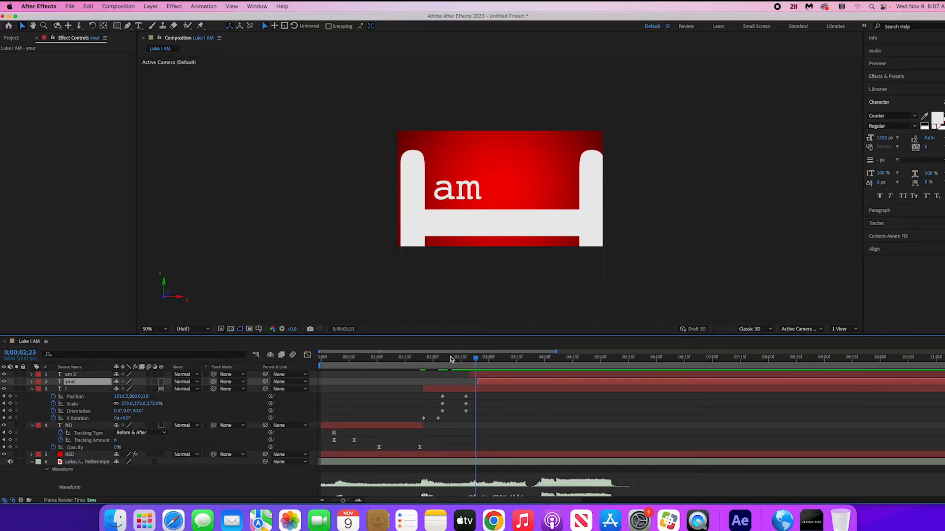
drag(450, 357, 494, 364)
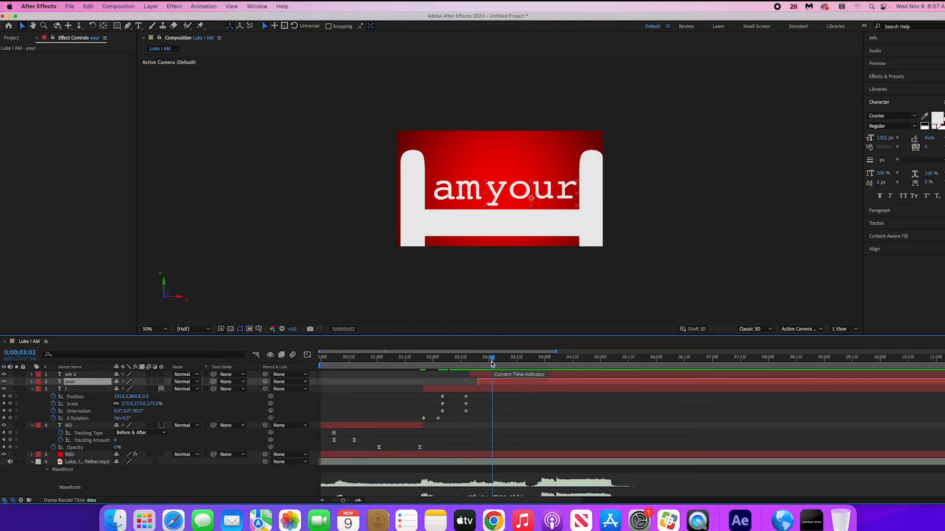
- Save the project as "kinetic demo" in the Kinetic Demo folder on the Desktop
key(super+s)
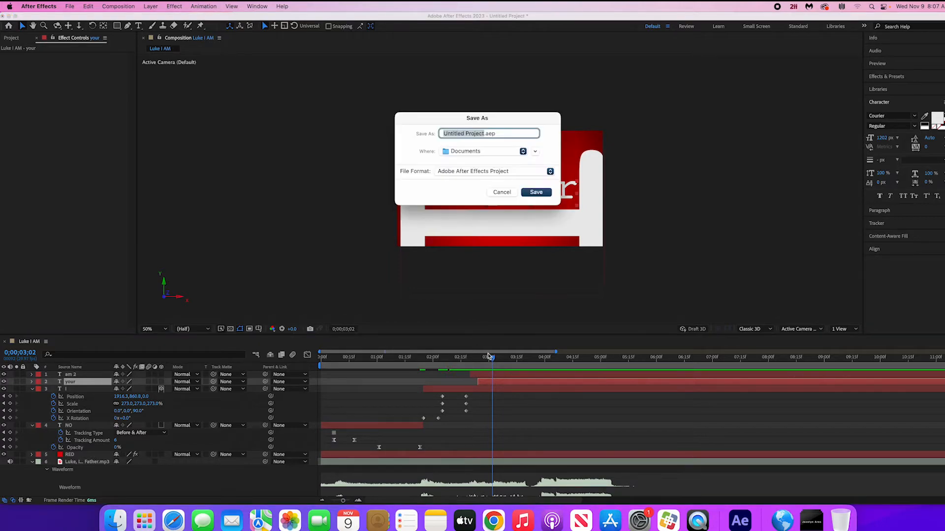
click(535, 152)
click(362, 155)
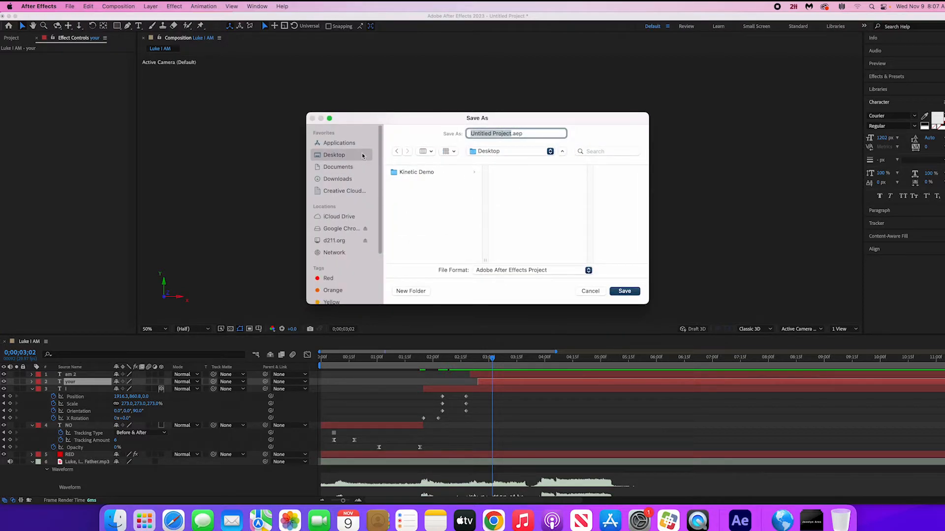
click(403, 172)
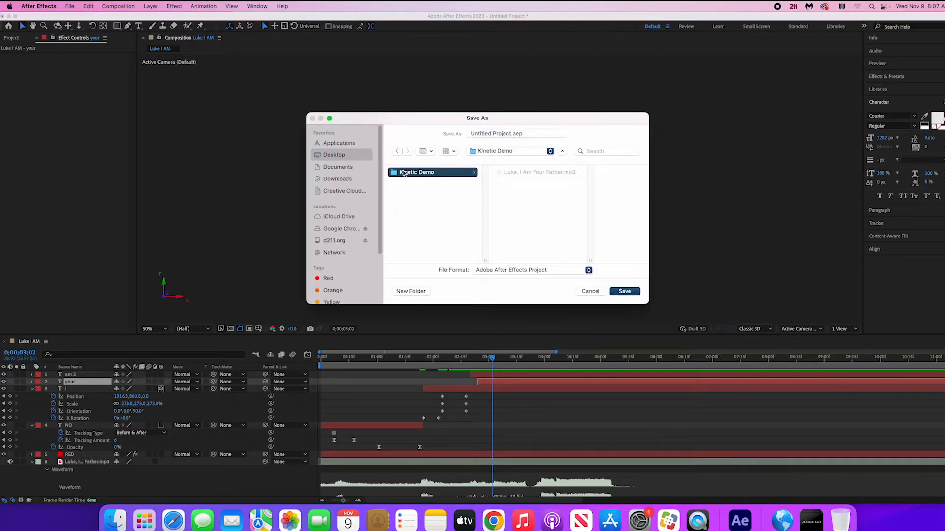
click(512, 133)
text(k)
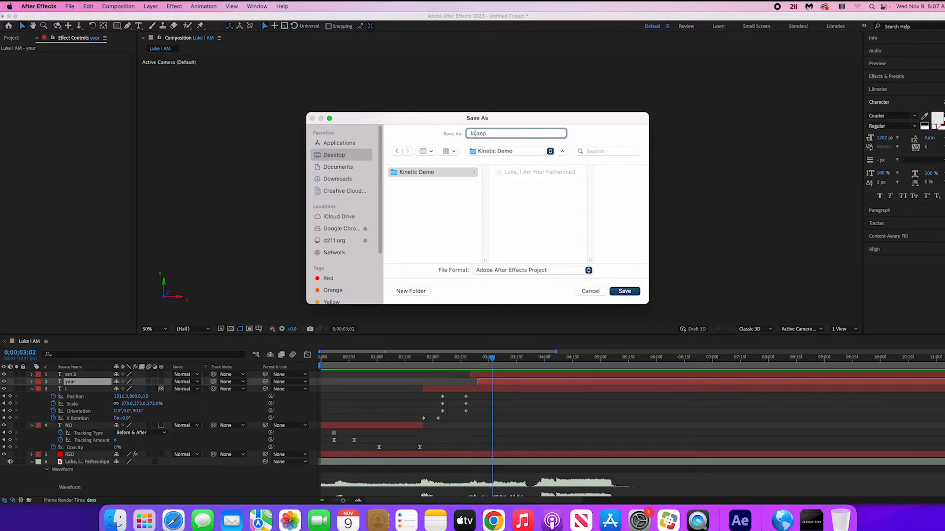
text(inetic demo)
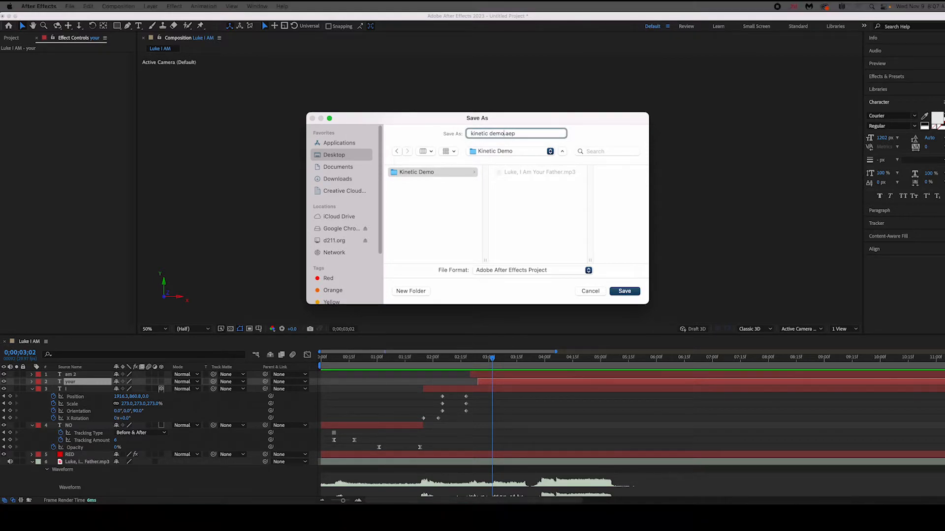
key(Return)
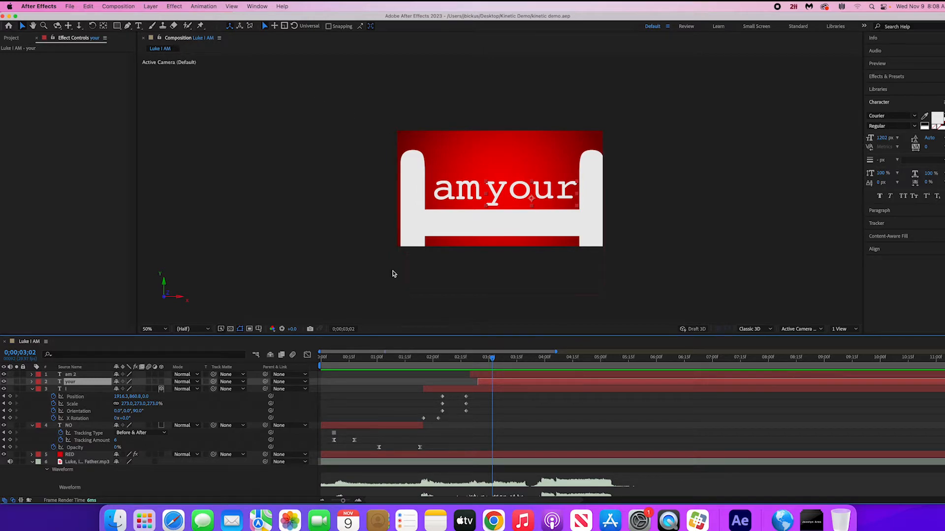
- Add a new text layer reading "father" with the playhead at 0;00;03;02
click(469, 361)
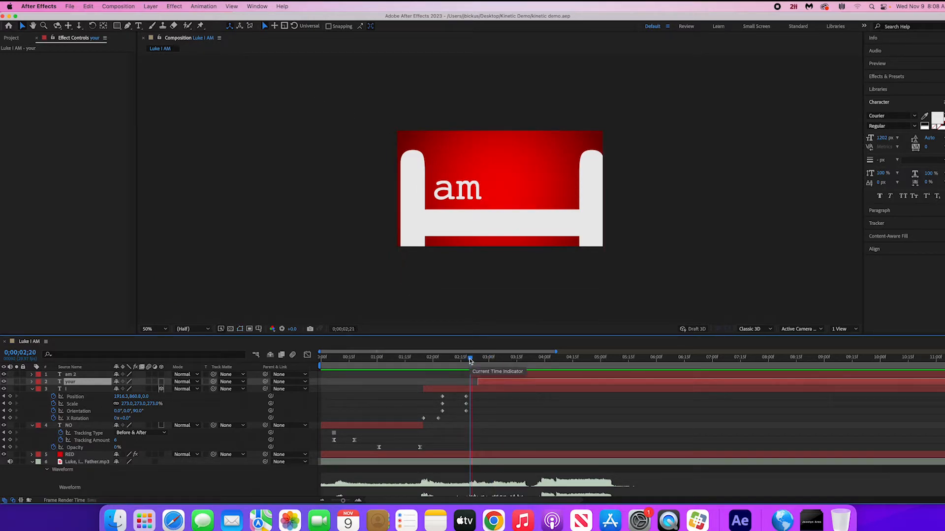
drag(469, 361, 493, 363)
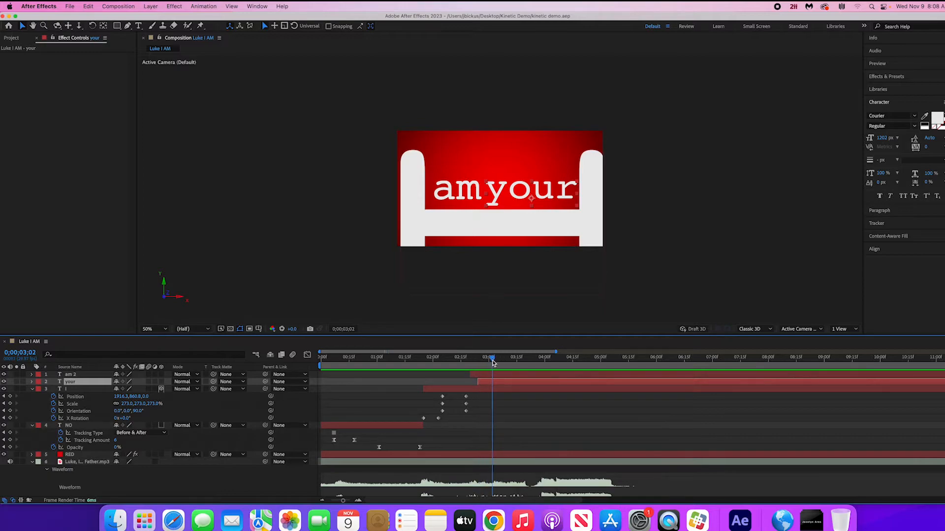
key(super+t)
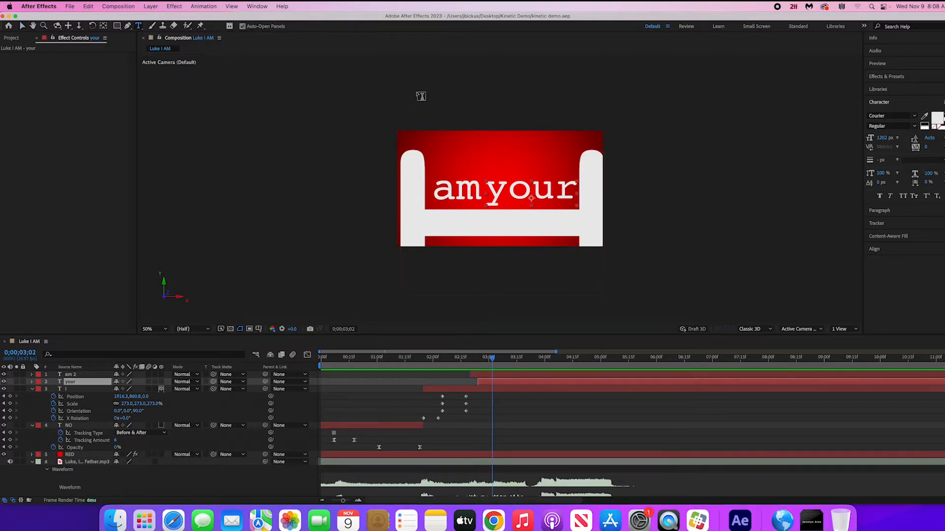
click(448, 121)
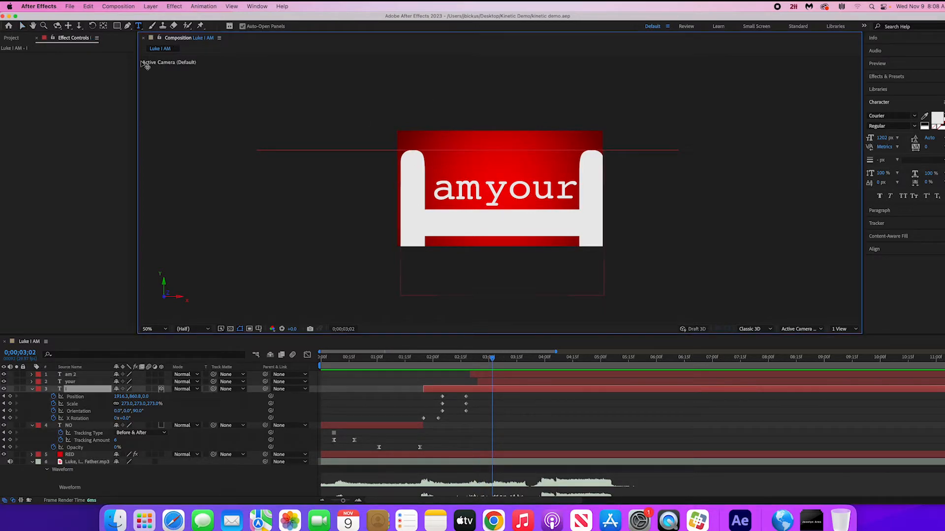
click(23, 26)
click(138, 26)
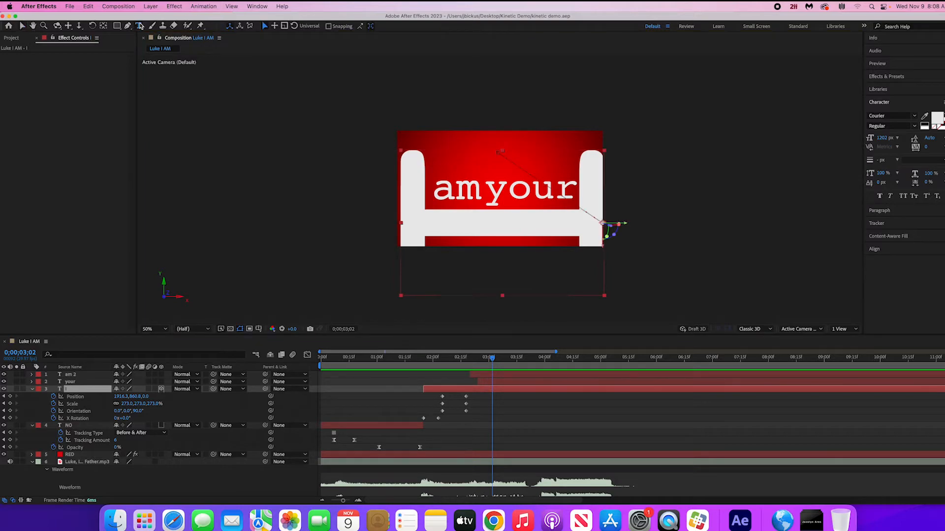
click(434, 90)
text(father)
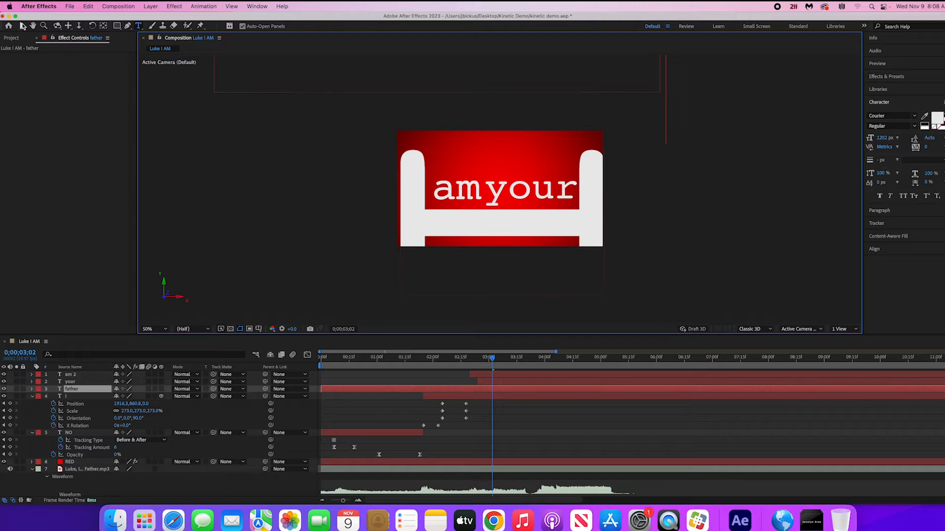
- Scale down the "father" text to roughly the composition's width and set its colour to black (000000)
click(23, 25)
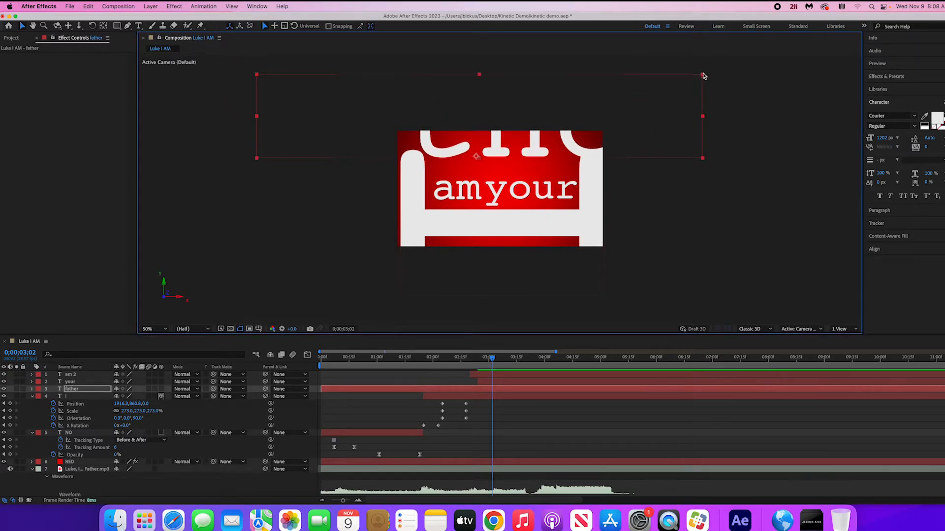
drag(702, 74, 583, 127)
double_click(505, 142)
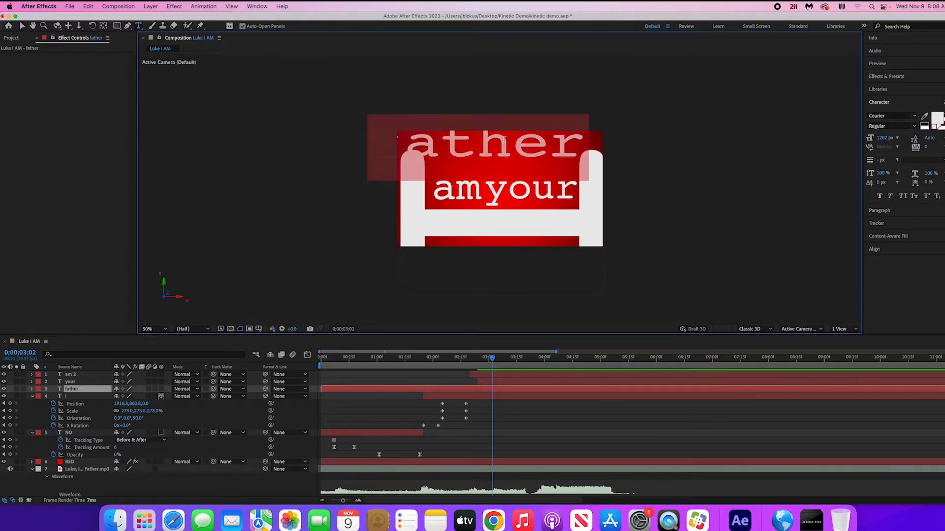
click(937, 119)
drag(475, 312, 500, 321)
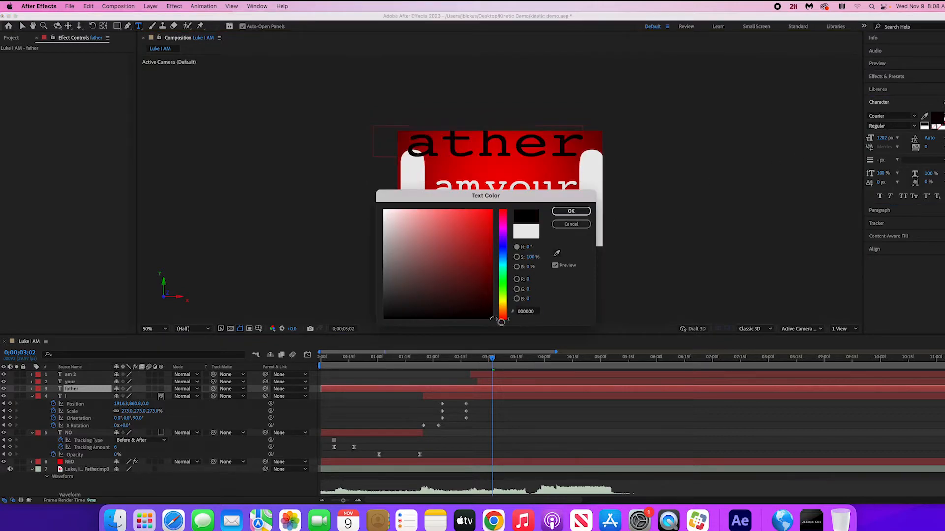
click(570, 211)
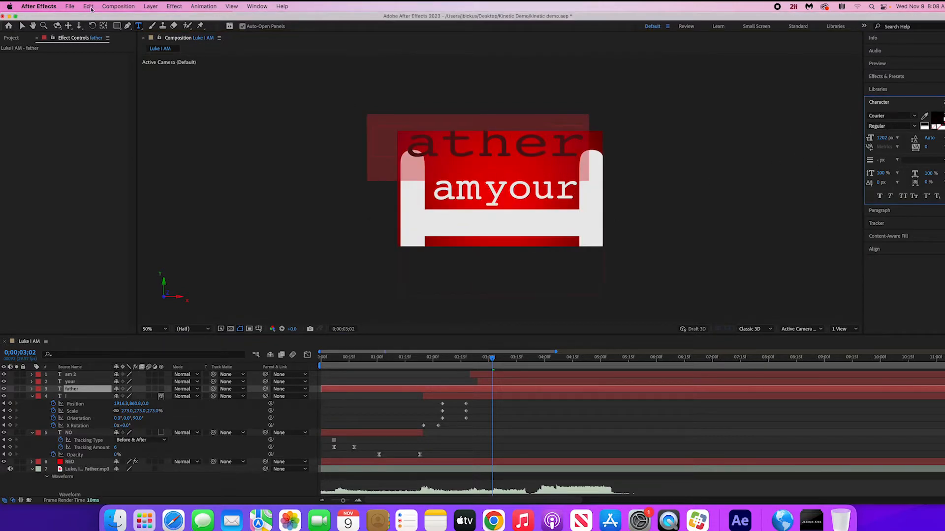
- Place "father" over the words "am your" and bring its layer to the top of the layer stack
click(22, 27)
drag(494, 144, 526, 193)
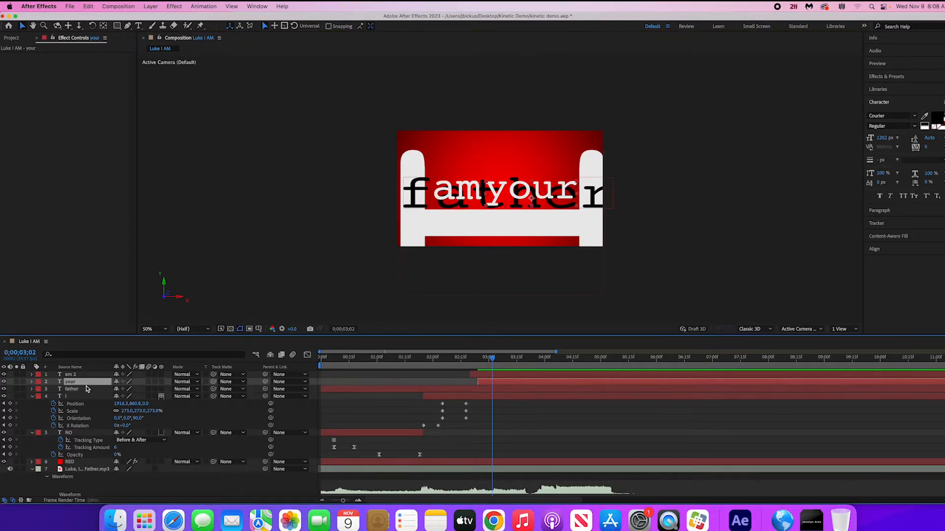
drag(87, 389, 88, 374)
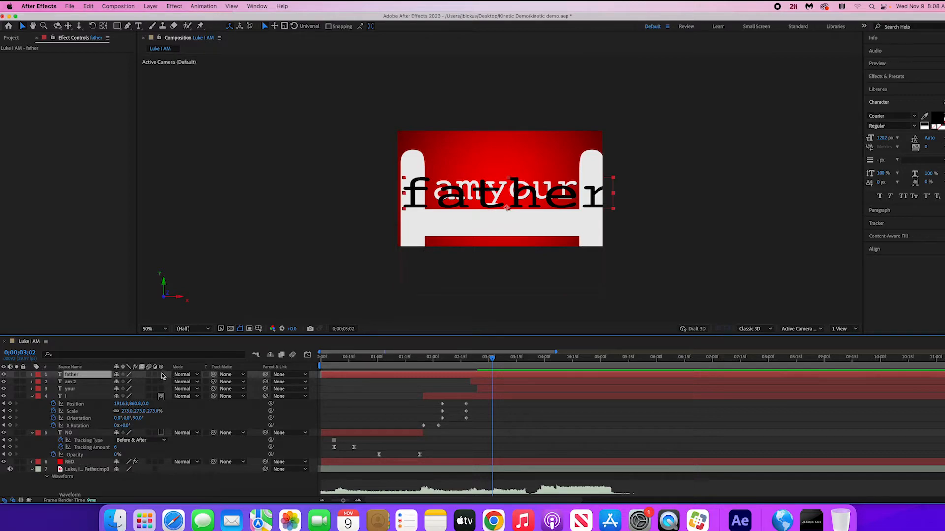
- Turn the "father", "am 2", "your", "NO" and "RED" layers into 3D layers and dismiss the 3D bin notice
drag(161, 375, 162, 388)
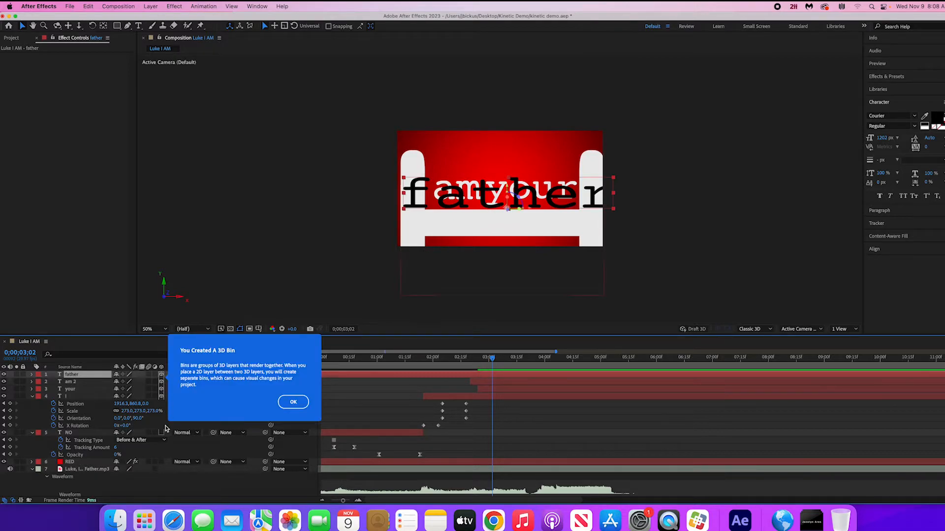
click(161, 432)
scroll(162, 443, down, 3)
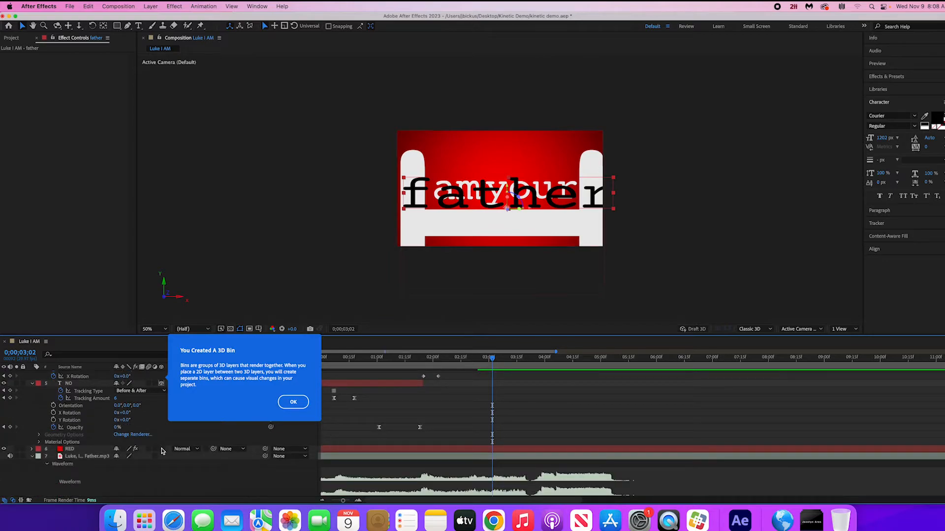
click(161, 449)
scroll(91, 463, up, 3)
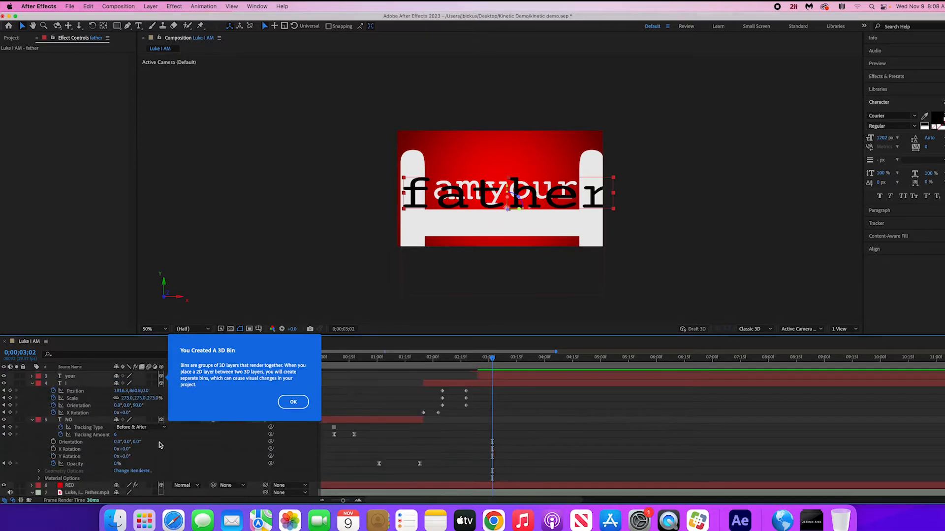
click(293, 402)
scroll(142, 382, up, 2)
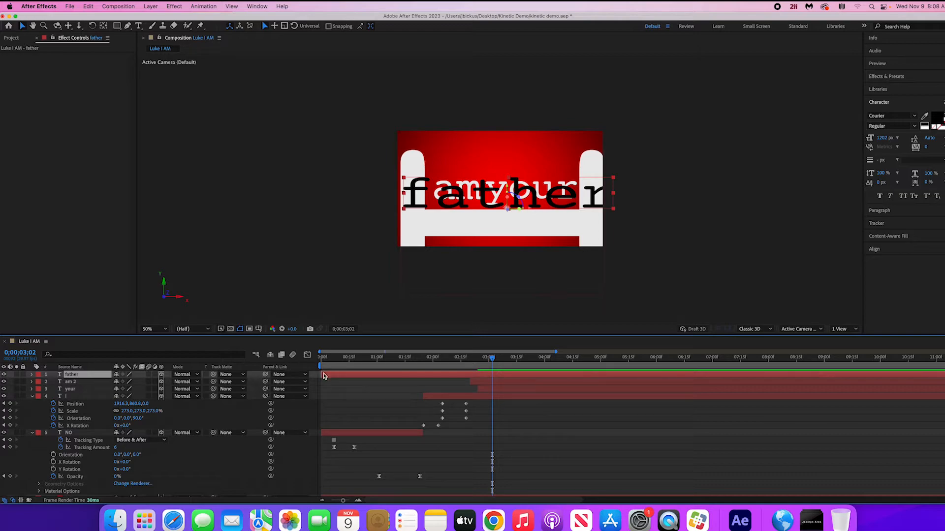
- Make the "father" layer start at about 0;00;03;02 and bring it forward past the view to a Z position of -2705
drag(322, 374, 493, 374)
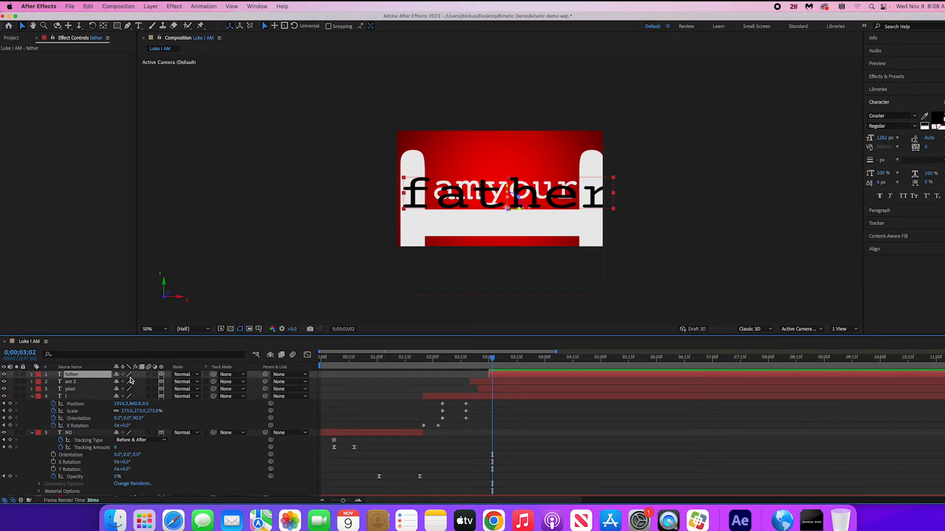
key(p)
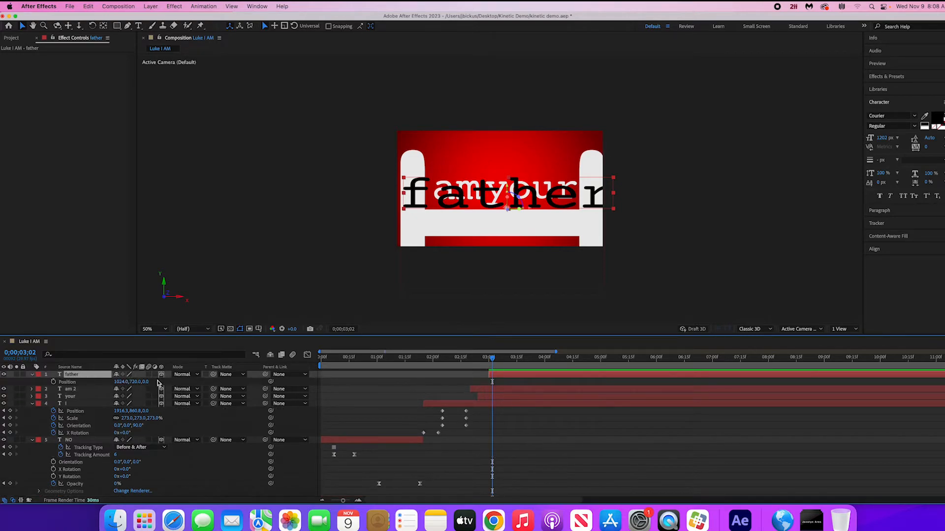
drag(145, 382, 67, 382)
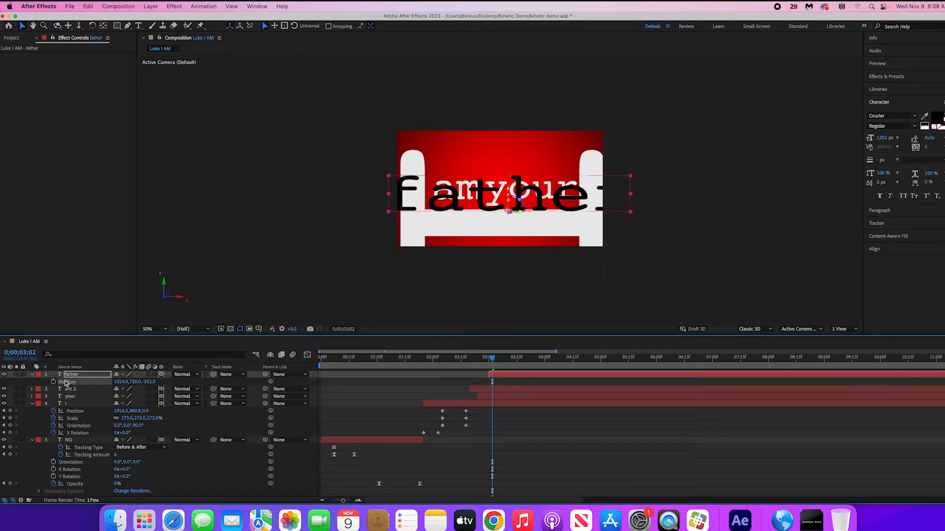
drag(152, 383, 28, 389)
drag(154, 383, 9, 388)
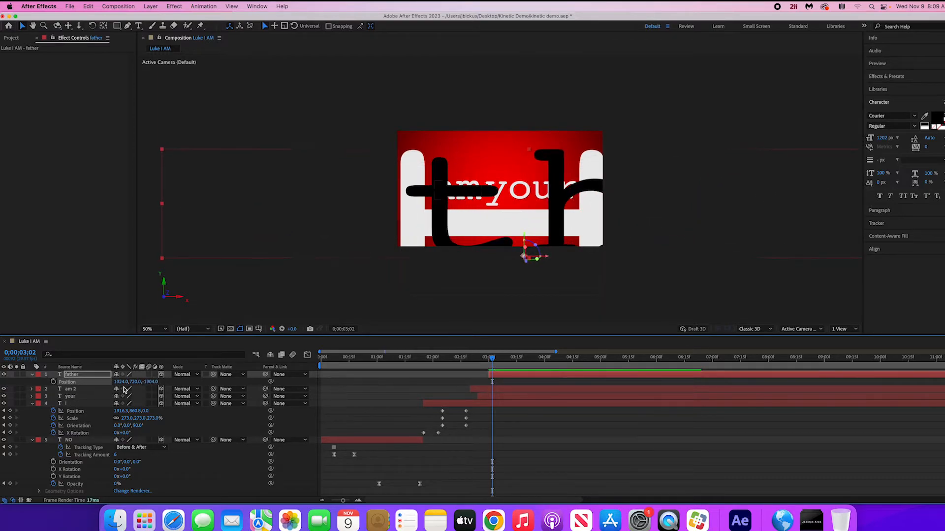
drag(156, 382, 72, 389)
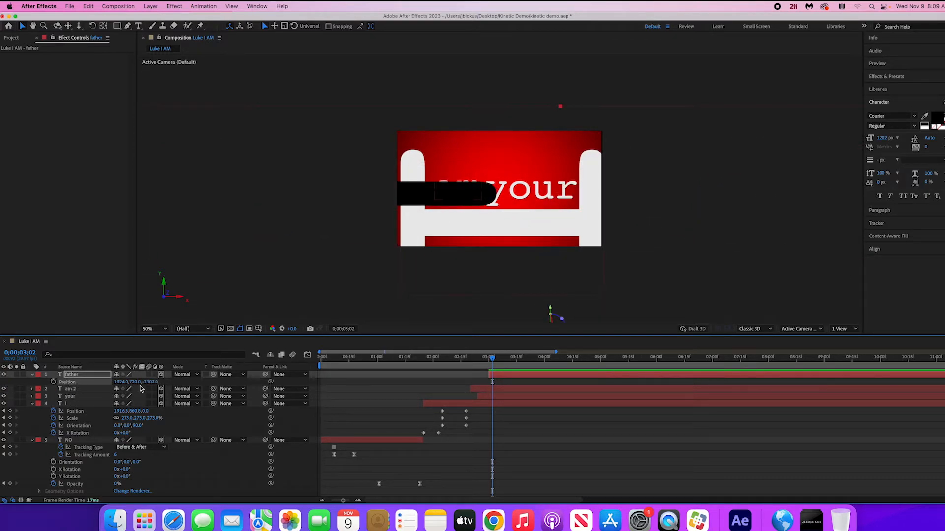
click(141, 389)
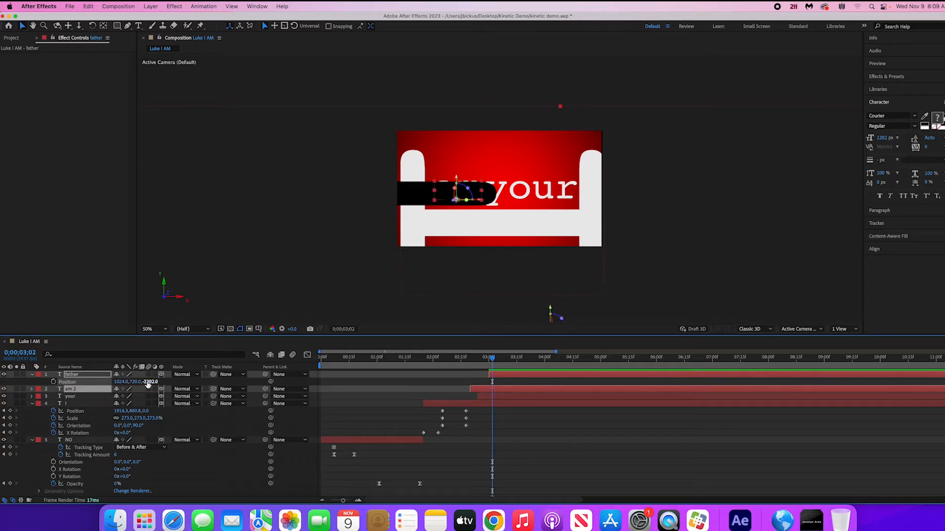
drag(149, 382, 2, 394)
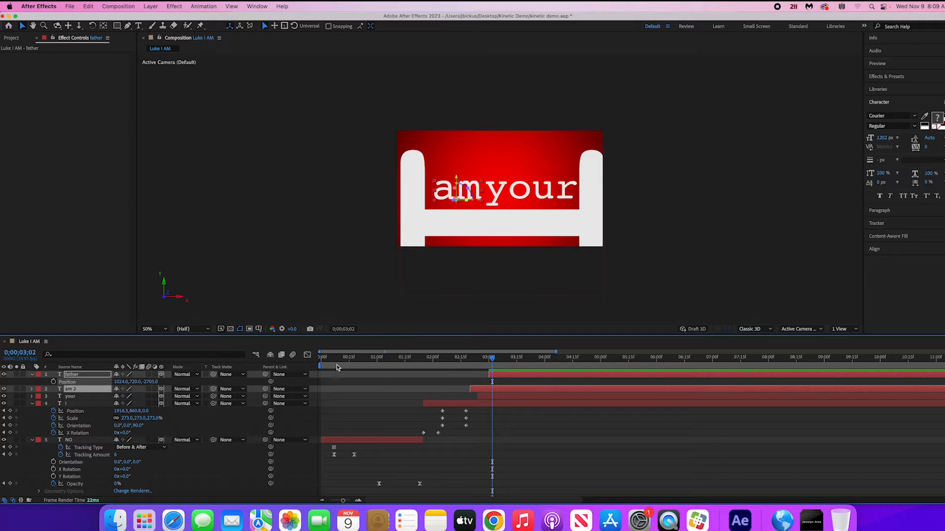
click(519, 427)
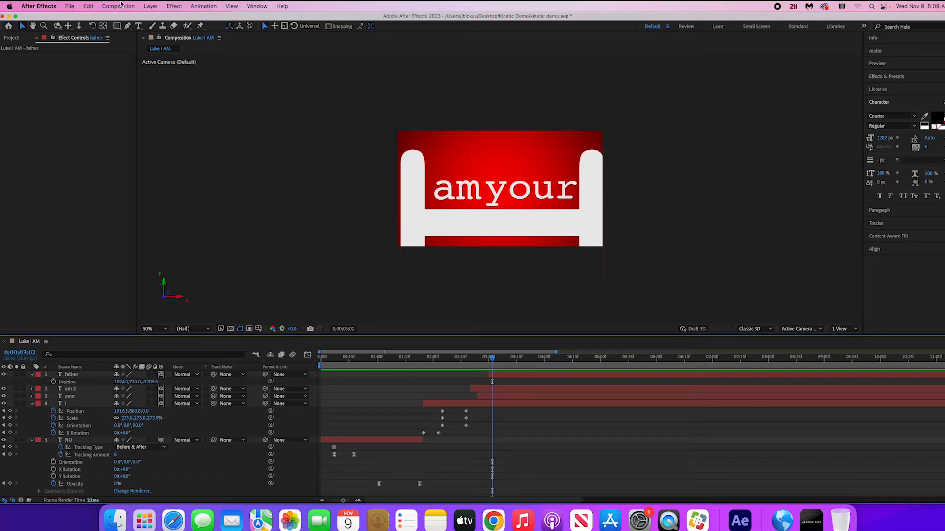
- Create a two-node 50mm camera layer named Camera 1 with depth of field enabled
click(151, 6)
mouse_move(161, 21)
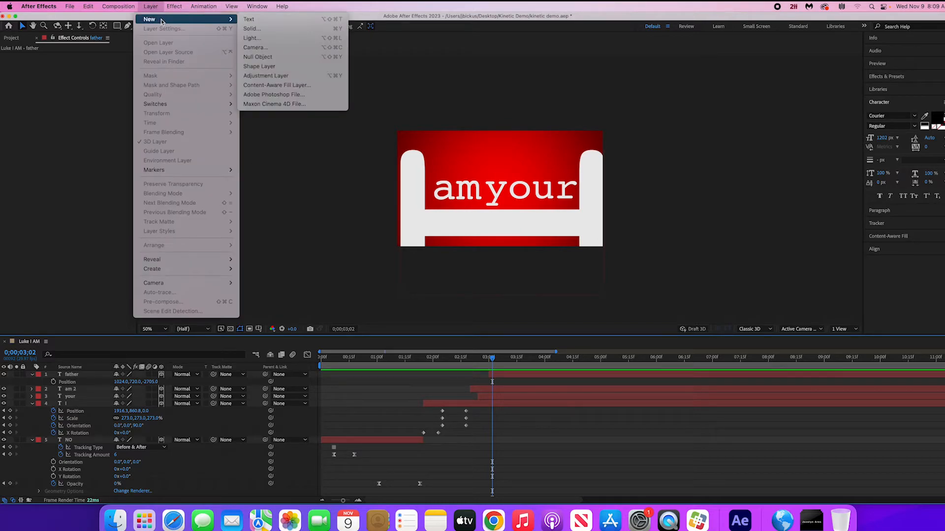
click(259, 47)
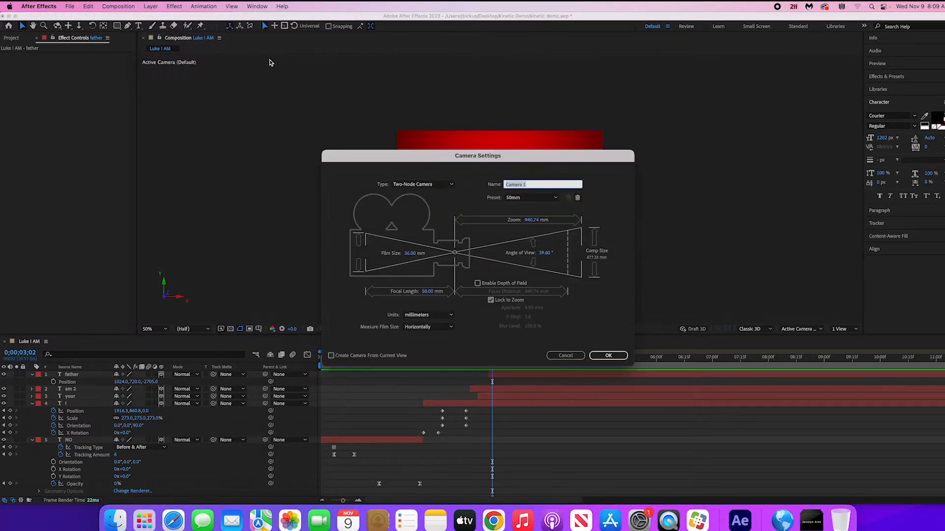
click(477, 283)
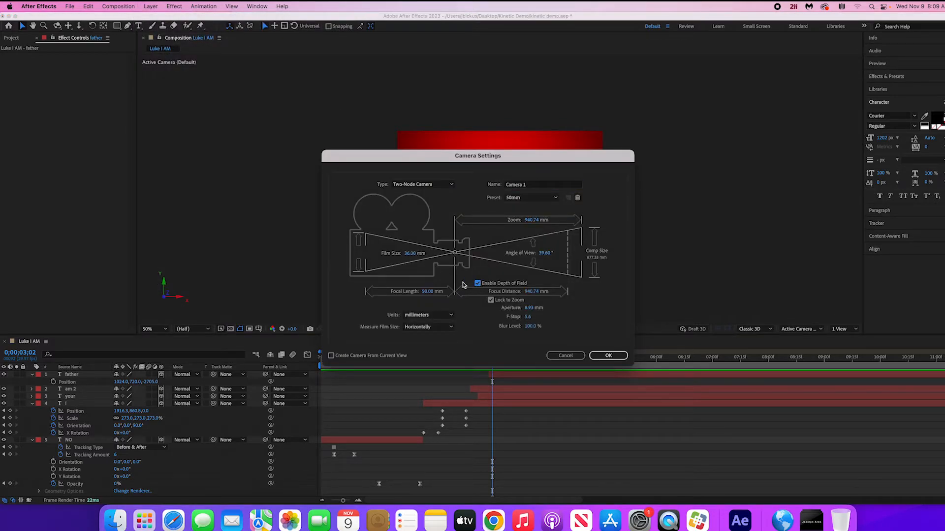
click(608, 355)
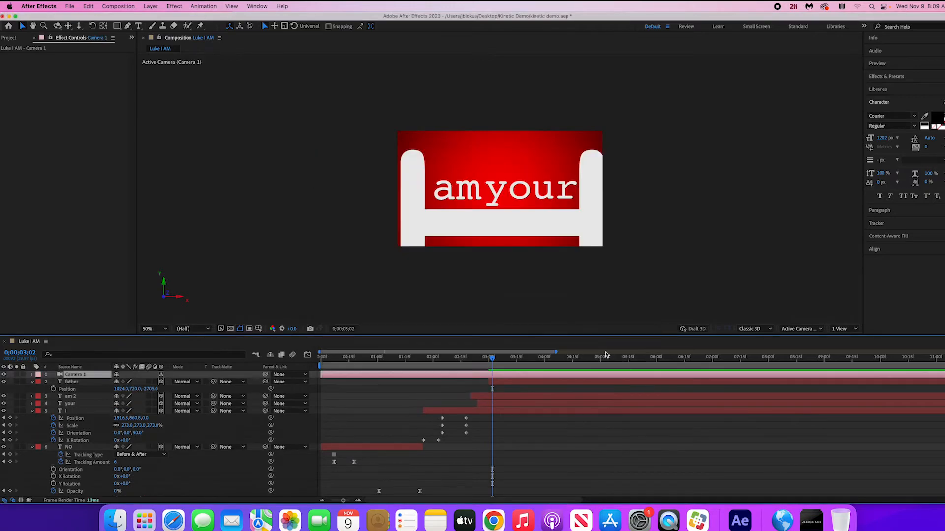
- Add a null object and rename it "Camera Controller"
click(150, 5)
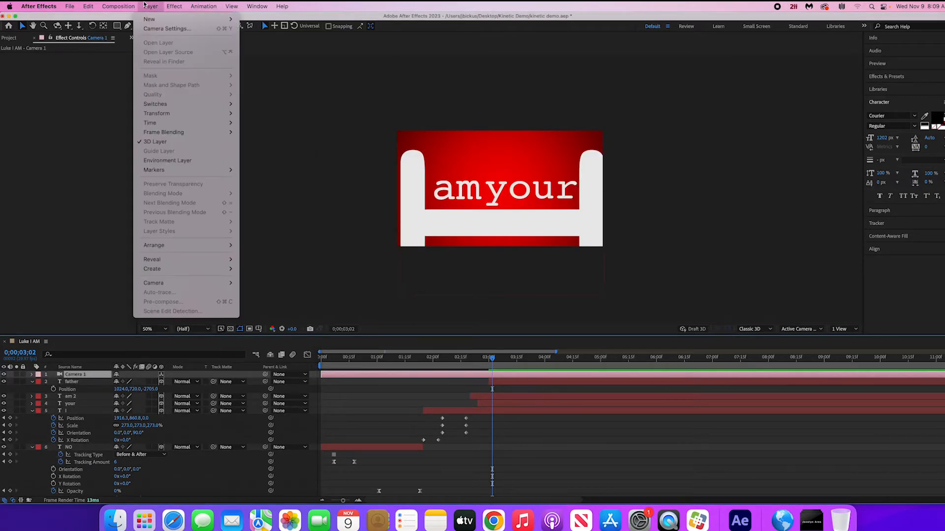
mouse_move(197, 19)
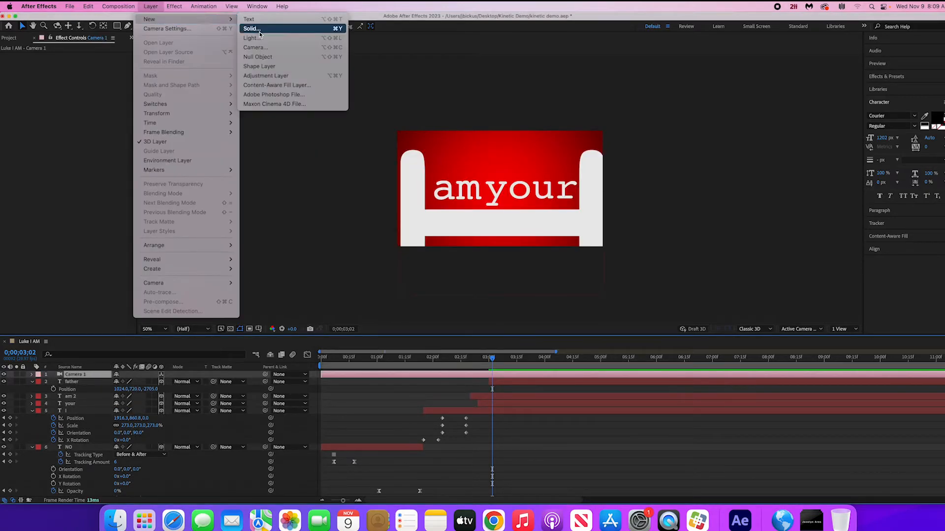
click(266, 56)
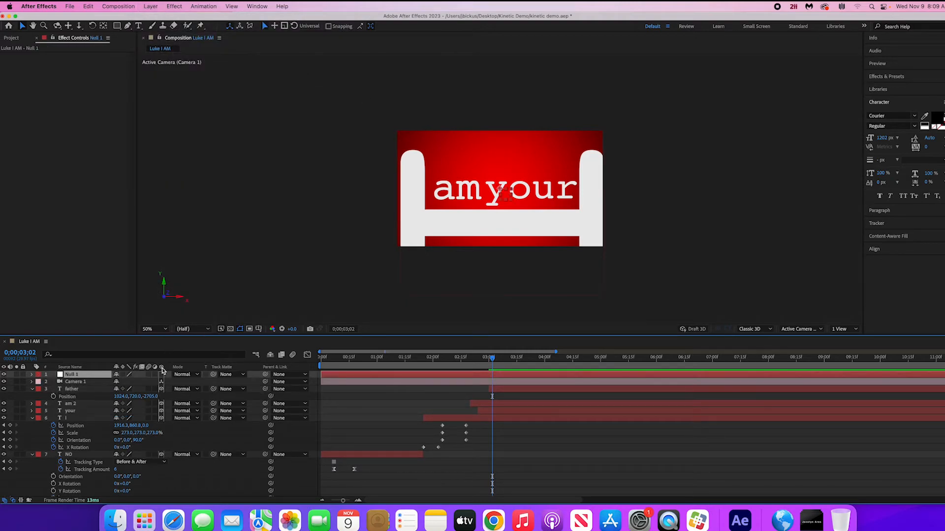
key(Return)
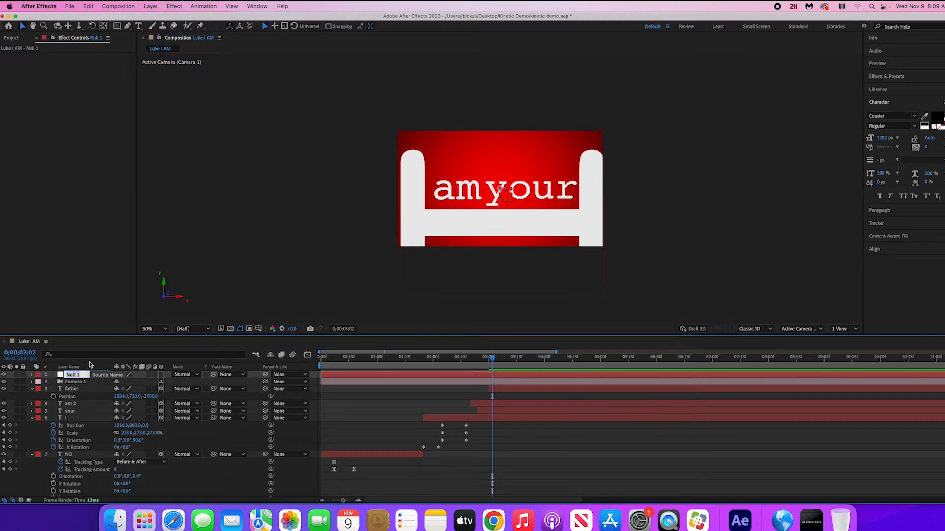
text(Camera Controller)
click(165, 277)
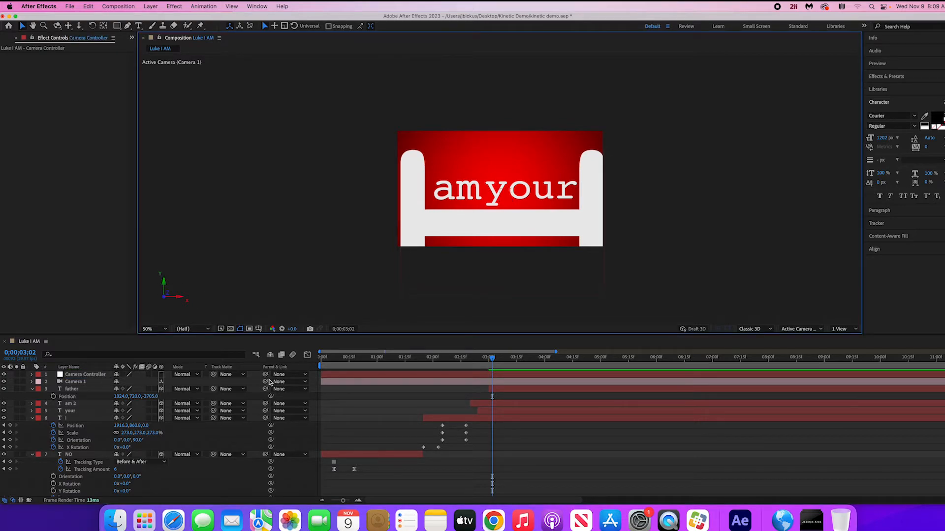
- Parent Camera 1 to the Camera Controller null and make the null a 3D layer
drag(265, 382, 96, 375)
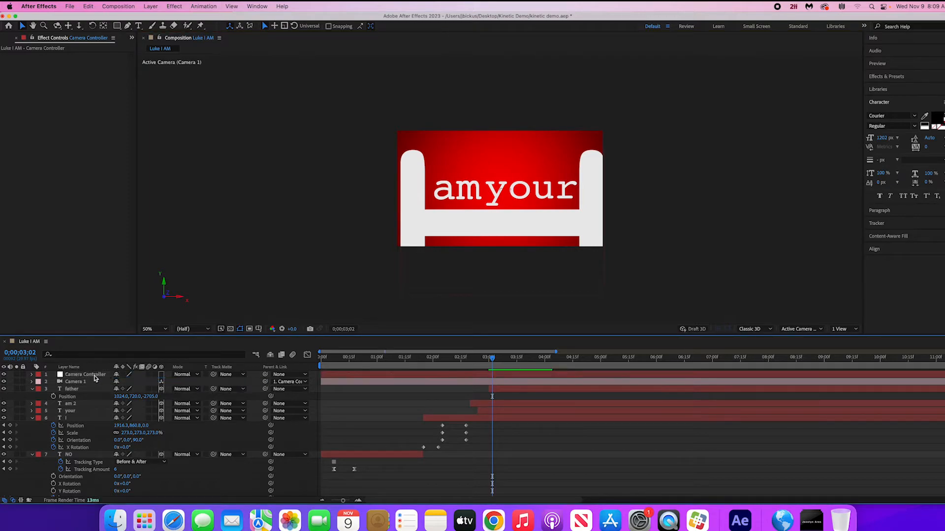
click(161, 375)
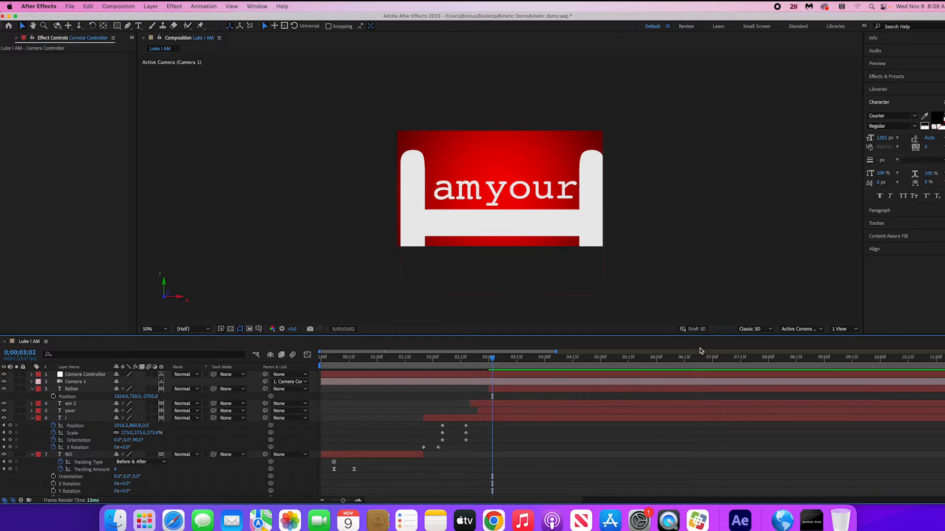
- Save the project and set the composition display to two views, Top beside Active Camera (Camera 1)
key(super+s)
click(854, 328)
click(855, 348)
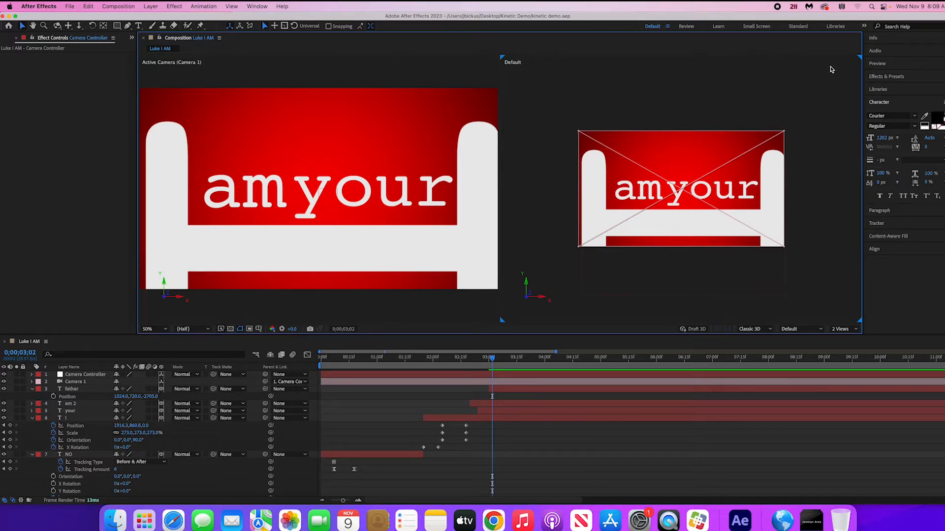
click(819, 331)
click(811, 350)
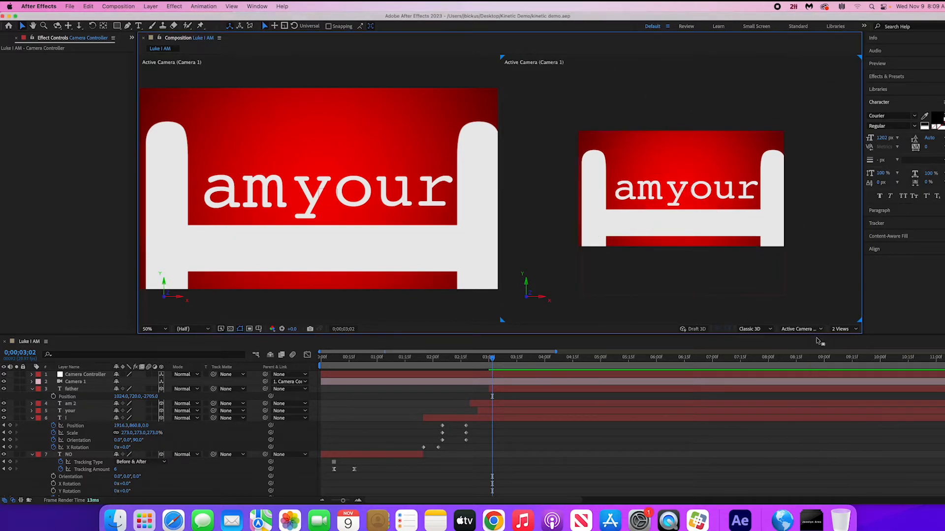
click(411, 93)
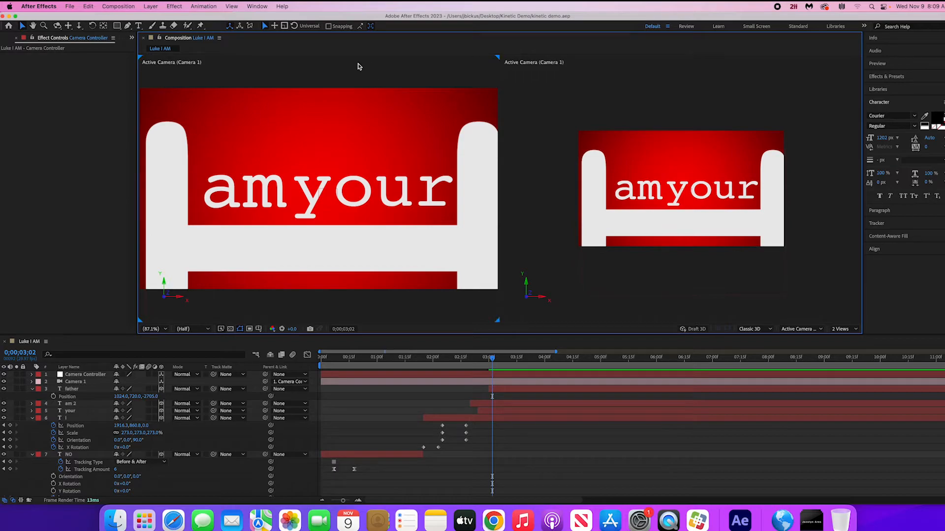
click(816, 329)
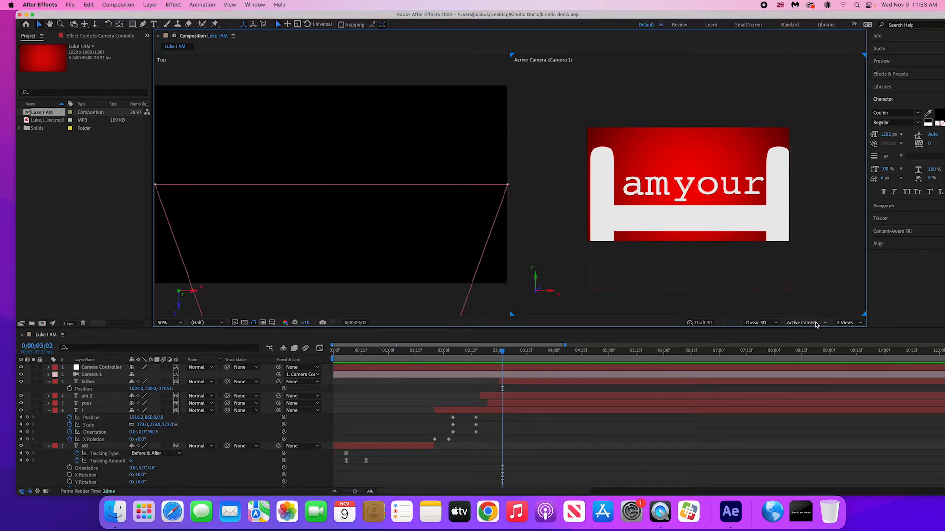
- Frame the whole camera in the Top view and examine where the "father" and "I" layers sit relative to it
click(815, 323)
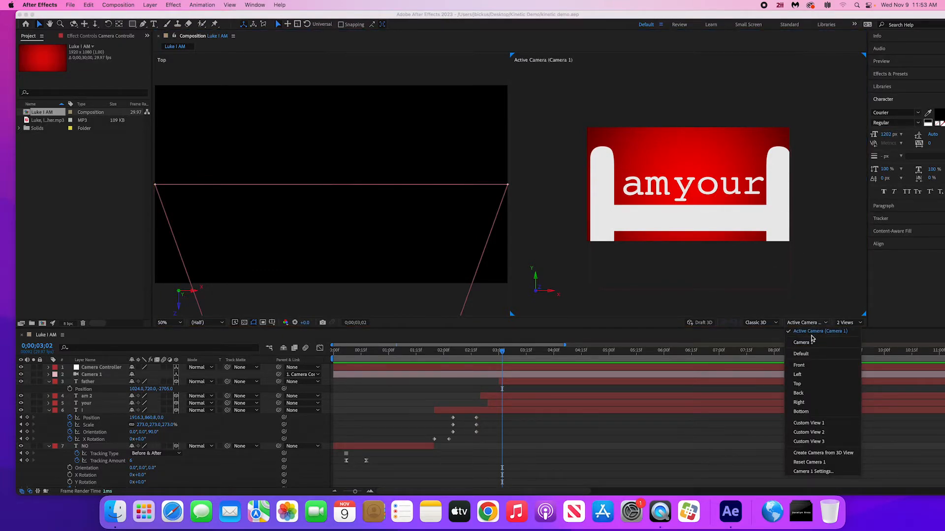
click(819, 291)
scroll(328, 239, down, 3)
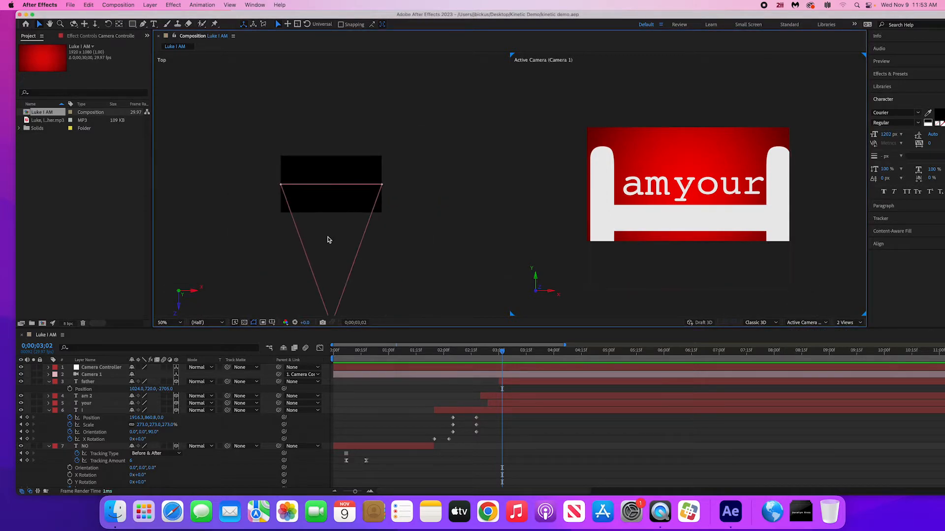
key(space)
drag(391, 264, 391, 213)
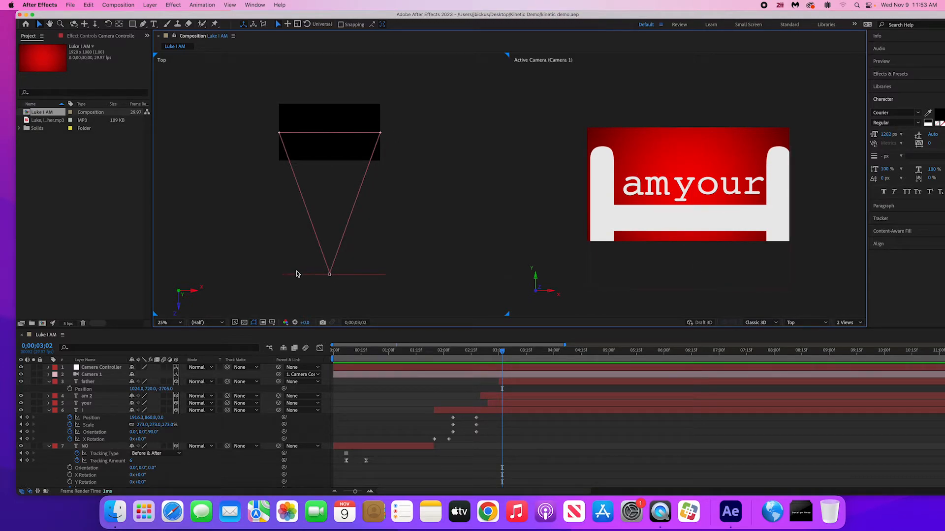
click(331, 275)
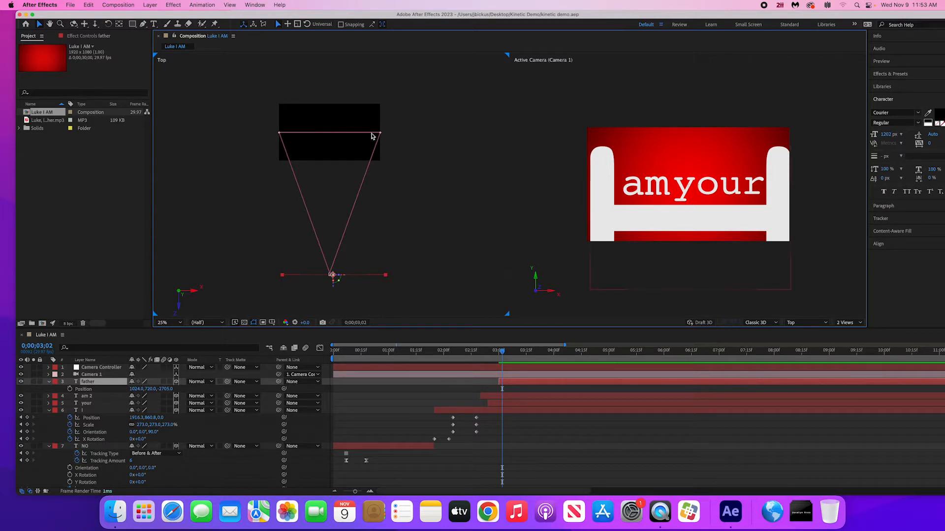
click(372, 134)
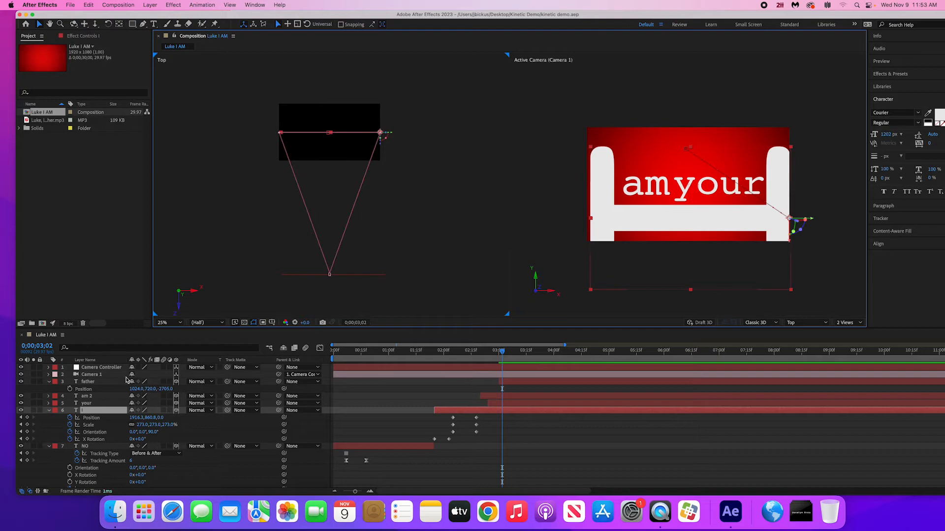
- Set a starting Position keyframe on the Camera Controller null at 0;00;03;02
click(113, 368)
key(p)
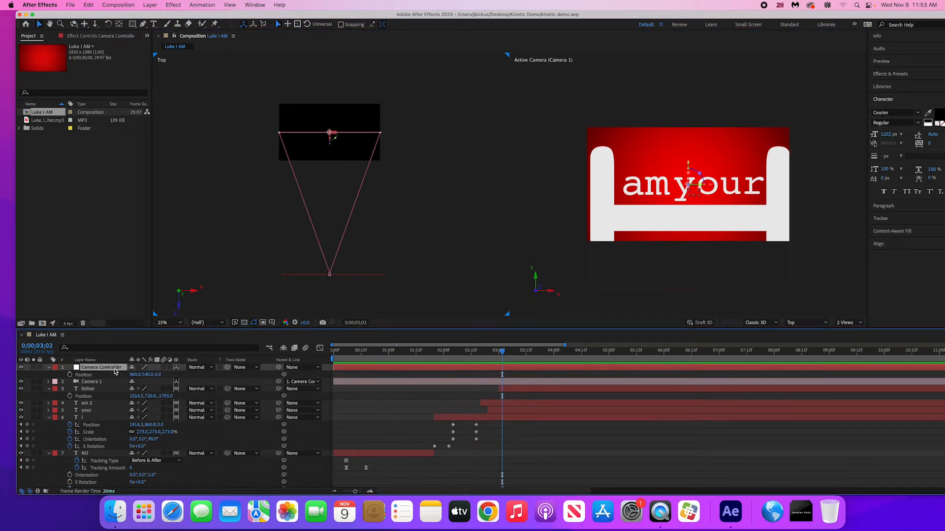
click(70, 375)
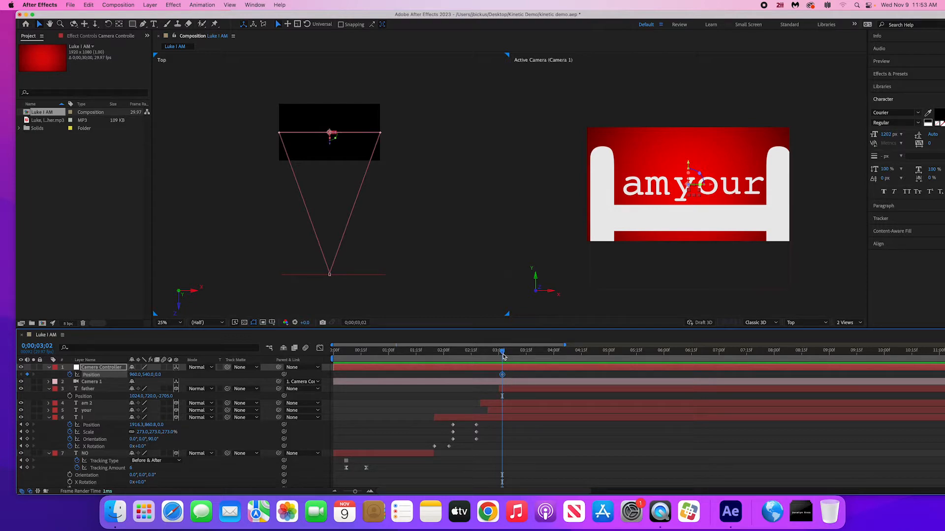
- Check the word timing by playback, and keyframe the Camera Controller's Z position at -2733 at 0;00;03;12
drag(502, 355, 483, 356)
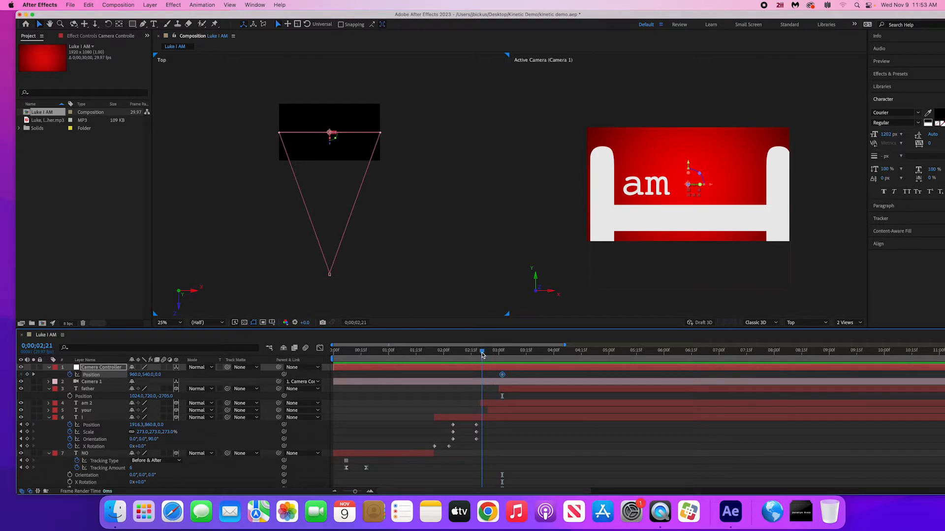
key(space)
key(space)
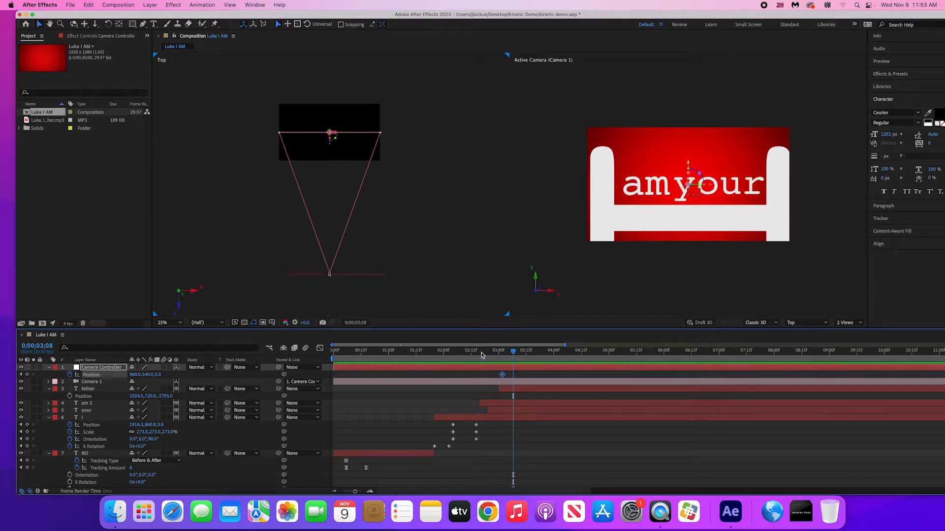
mouse_move(498, 354)
mouse_down()
mouse_move(506, 358)
mouse_move(497, 358)
mouse_up()
drag(505, 353, 524, 355)
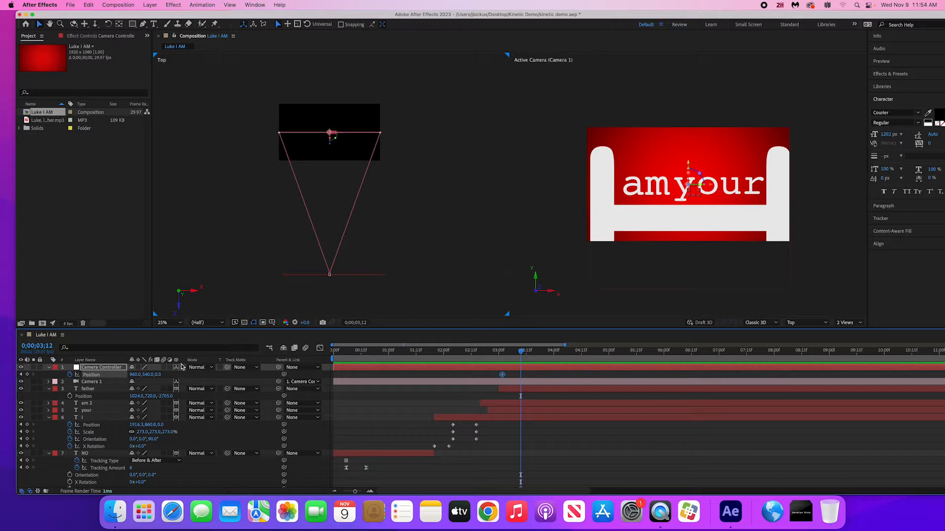
drag(157, 375, 100, 375)
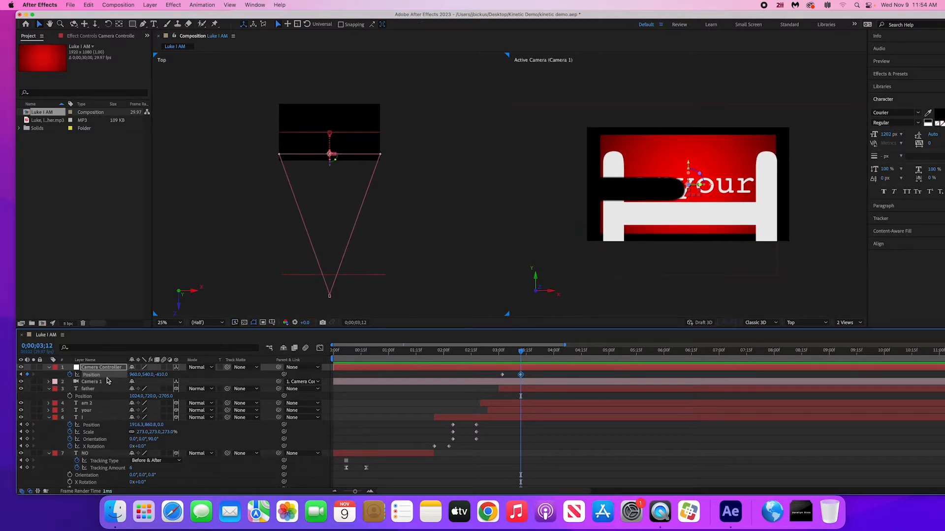
drag(163, 376, 2, 385)
drag(164, 375, 52, 387)
drag(165, 375, 66, 380)
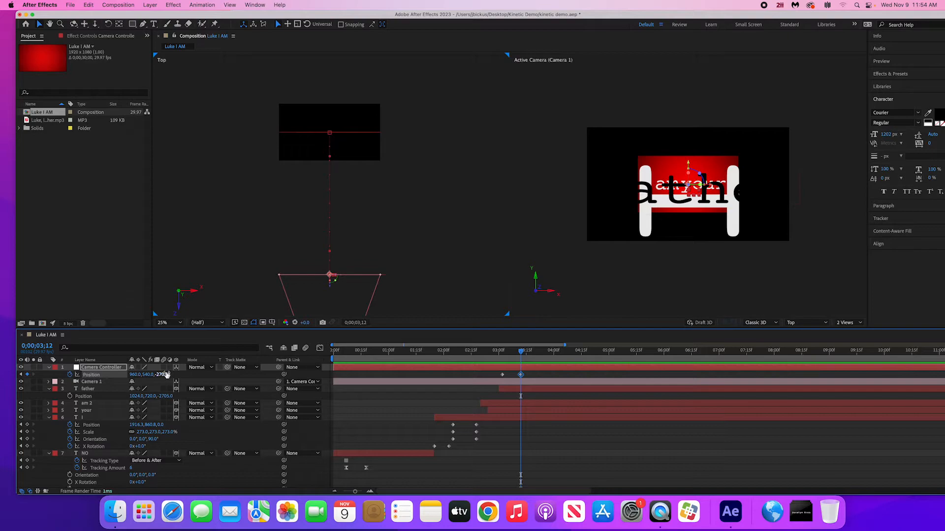
drag(166, 376, 157, 376)
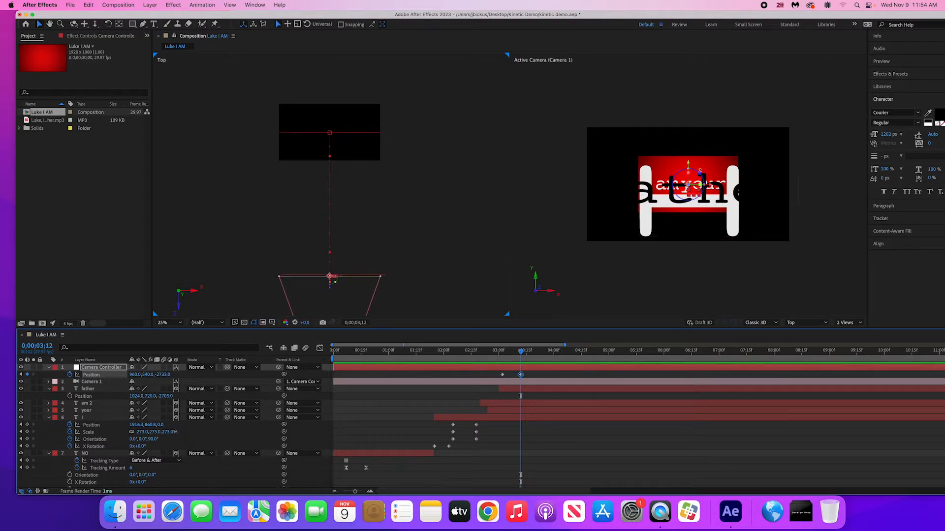
- Scale the RED background layer to 205% so it fills the pulled-back camera frame
scroll(155, 435, down, 4)
click(110, 441)
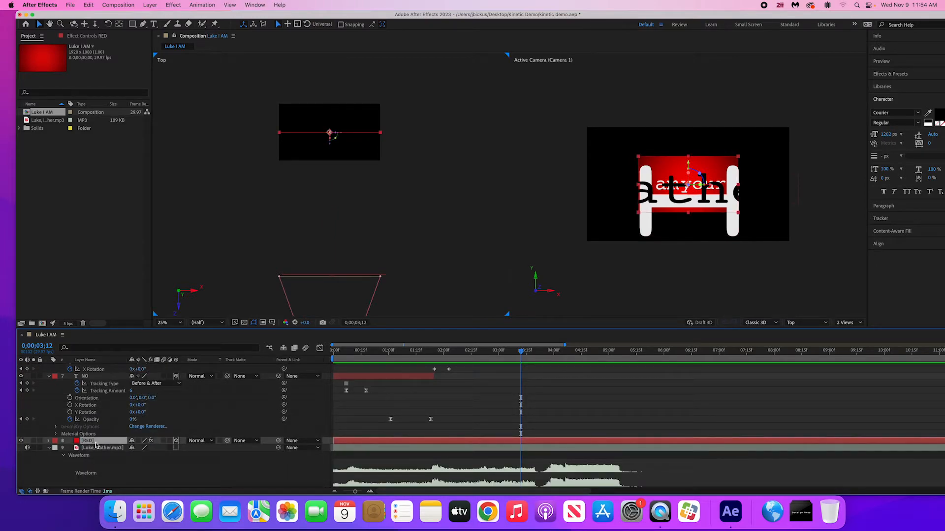
key(s)
drag(144, 449, 177, 441)
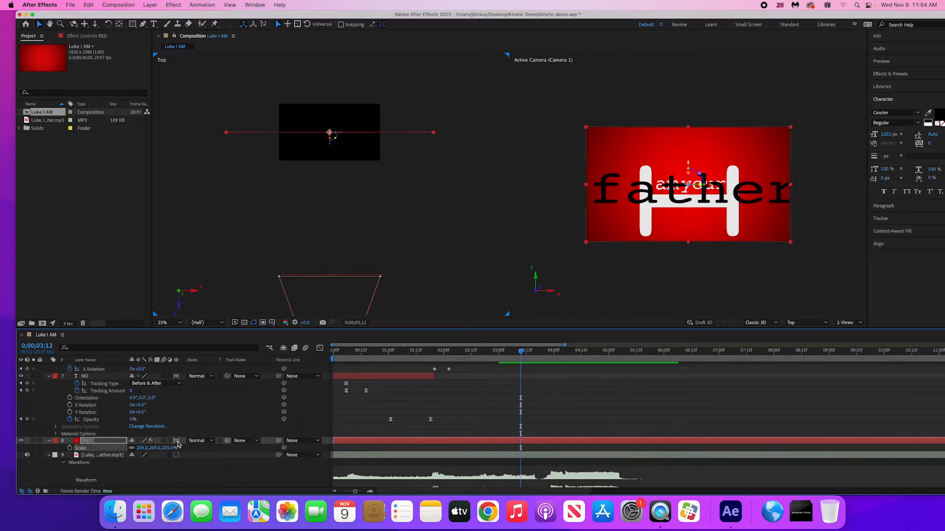
- Pull the Camera Controller back to Z -2846 and centre the "father" text in the frame at about X 956.6, Y 728.4
scroll(197, 442, up, 4)
drag(166, 377, 127, 382)
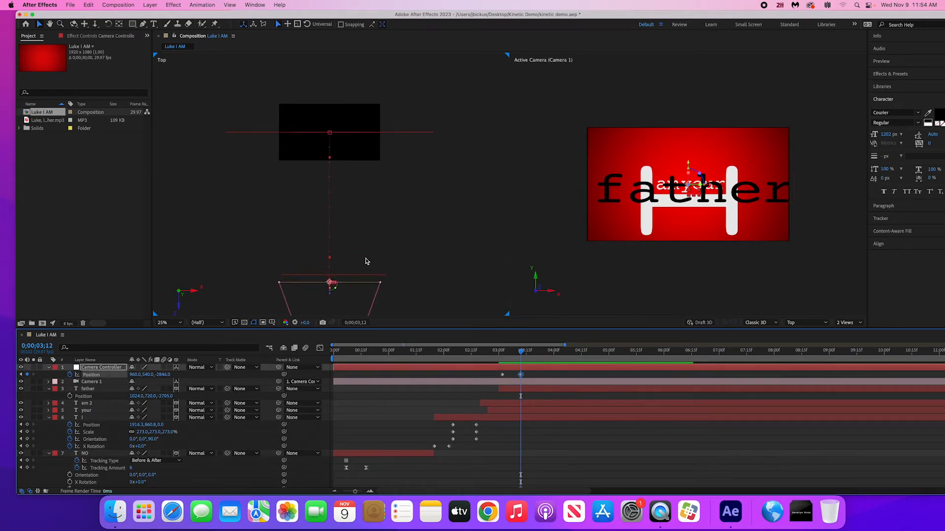
drag(653, 196, 647, 197)
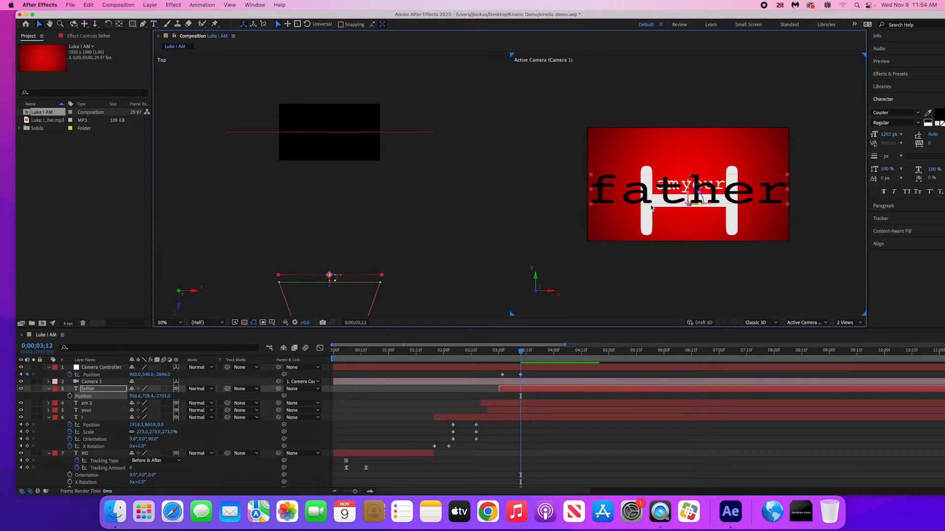
- Play the animation from 0;00;02;19 to review the camera's pull-back to "father"
click(477, 353)
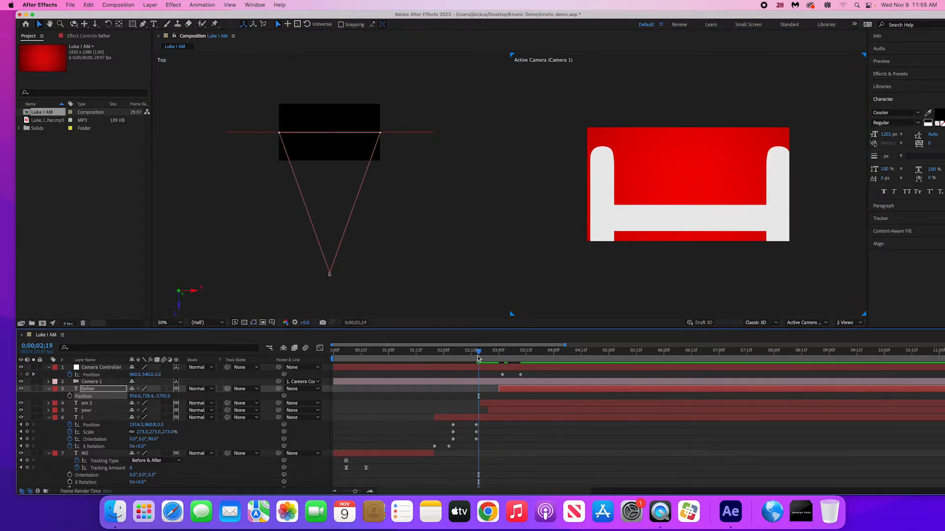
key(space)
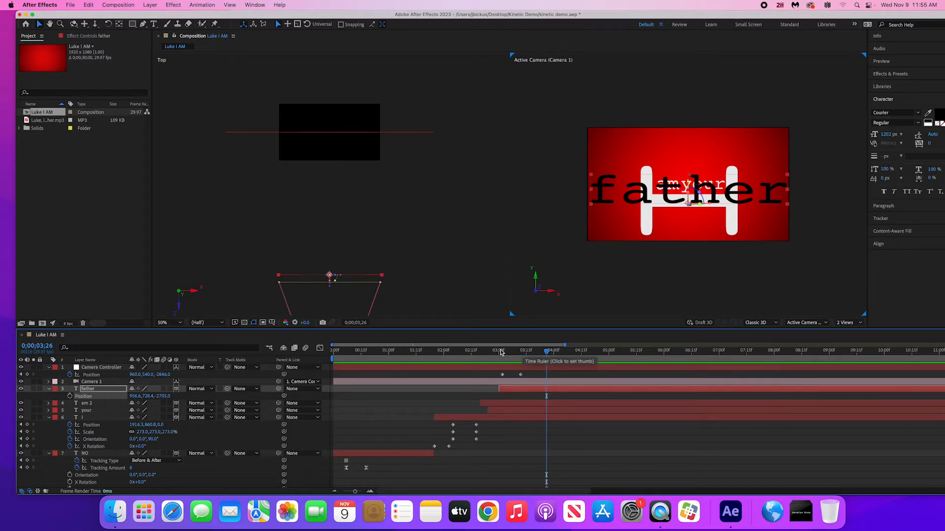
mouse_move(500, 352)
mouse_down()
mouse_move(526, 353)
mouse_move(504, 357)
mouse_up()
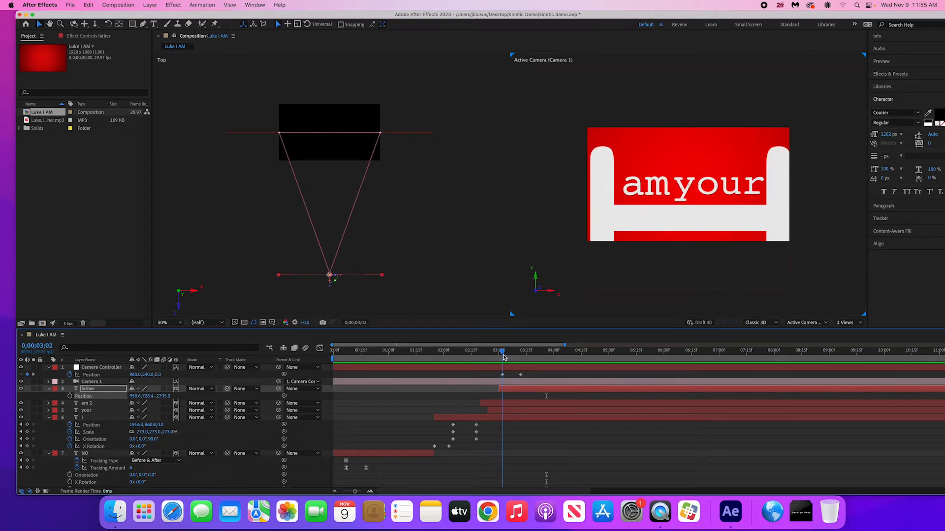
- Raise Camera 1's aperture to about 1122.3 pixels to blur the words behind "father", judging it at 0;00;03;12
click(49, 382)
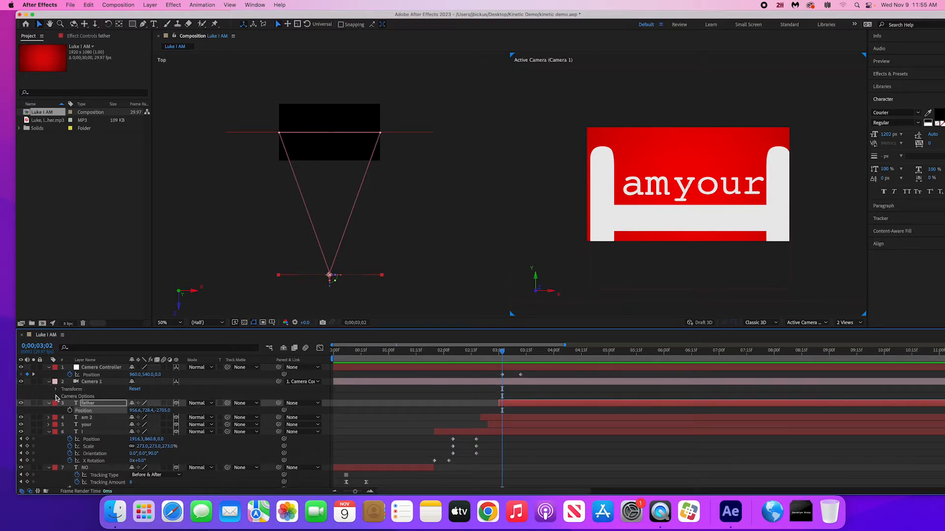
click(55, 396)
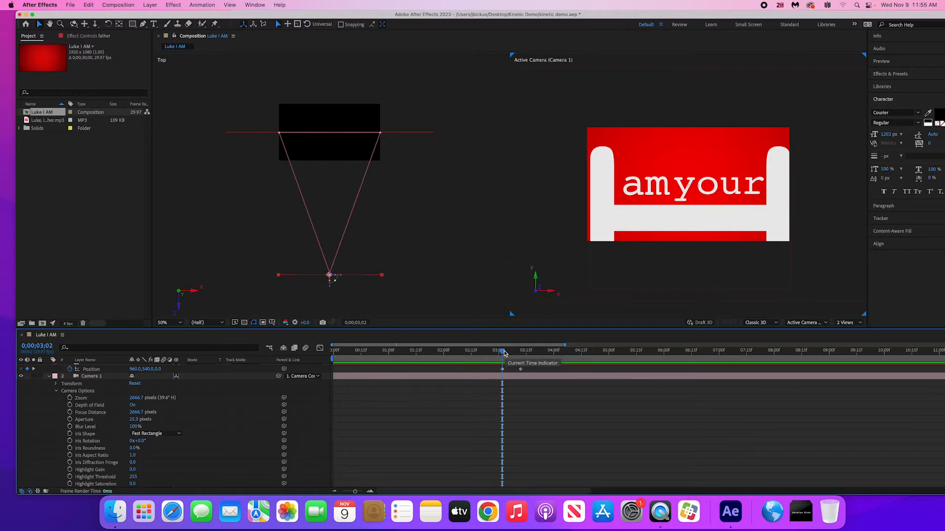
drag(502, 352, 521, 354)
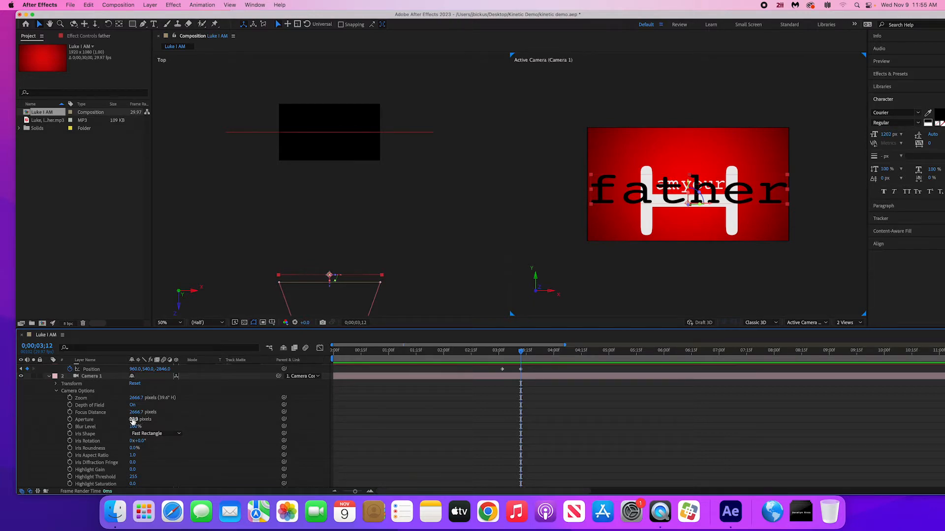
drag(133, 421, 146, 420)
drag(240, 423, 383, 429)
drag(134, 421, 321, 421)
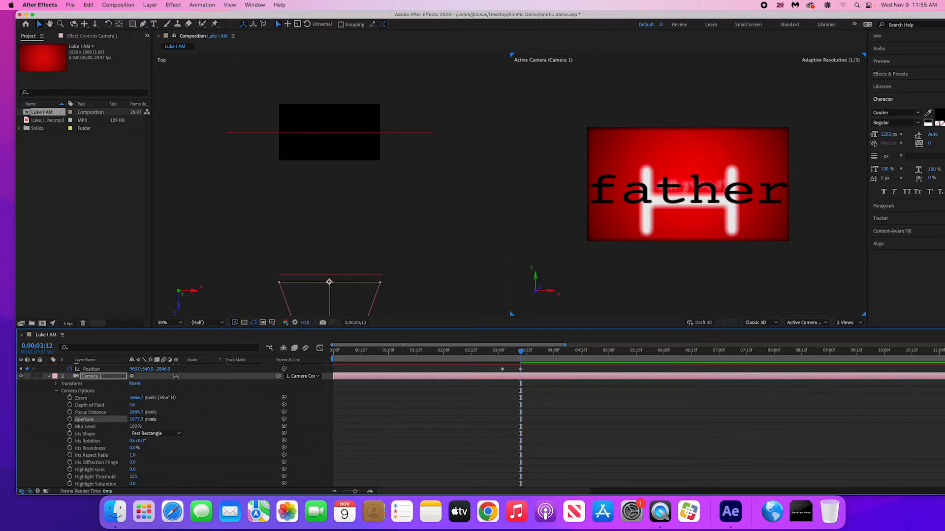
drag(134, 419, 169, 419)
- Keyframe Camera 1's focus distance at 0;00;03;12 with a value of about 2818.7 pixels
click(70, 414)
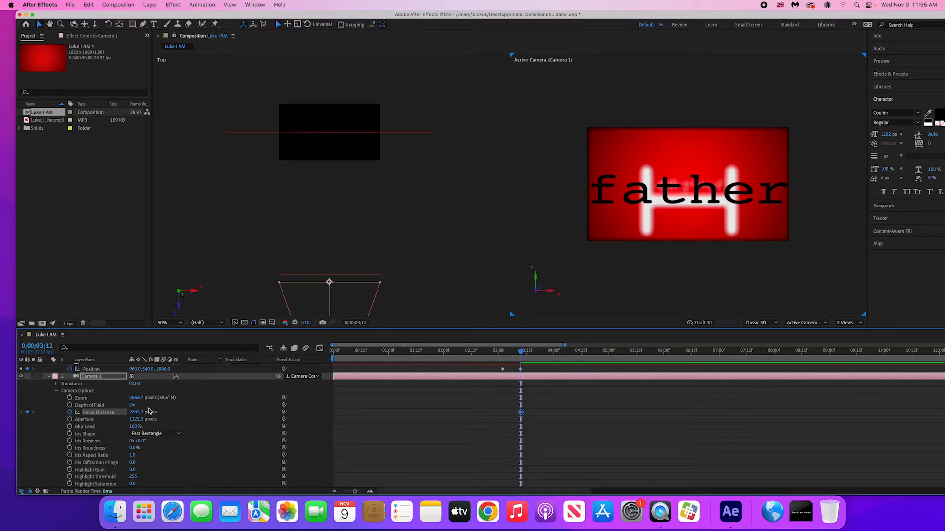
drag(136, 416, 180, 394)
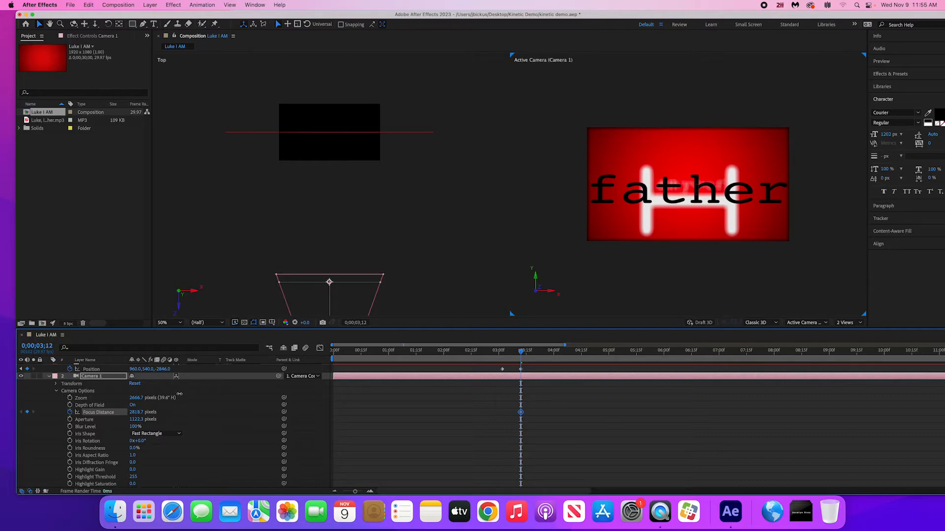
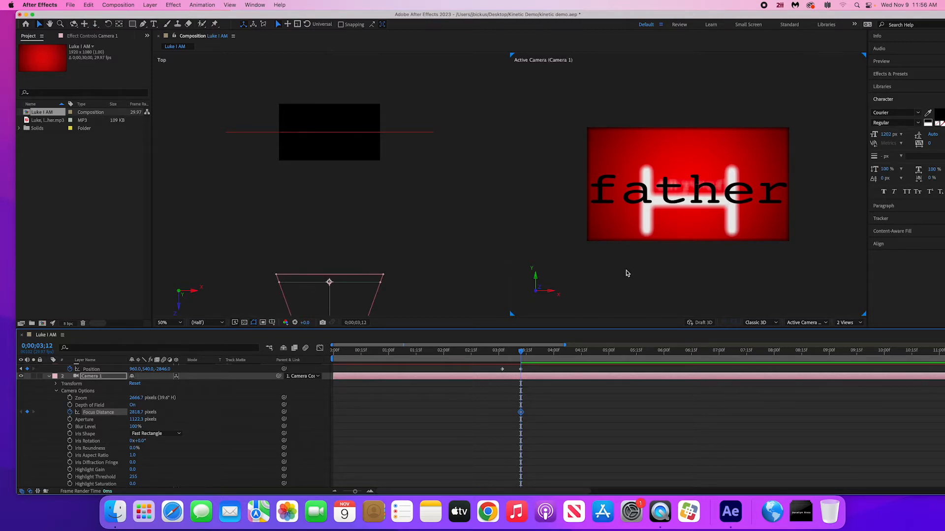
- Keyframe Camera 1's focus distance at 0;00;03;02 with a value of about 2668.7 pixels
drag(521, 353, 502, 357)
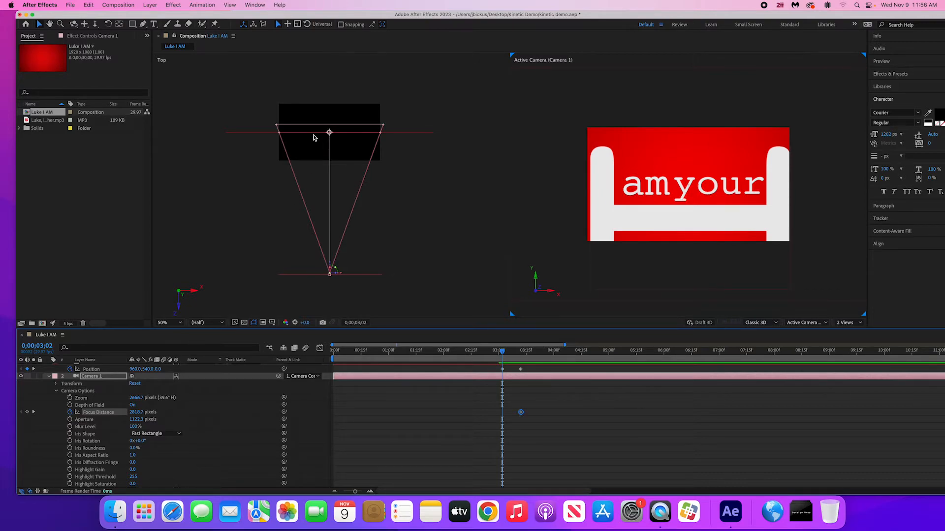
click(282, 128)
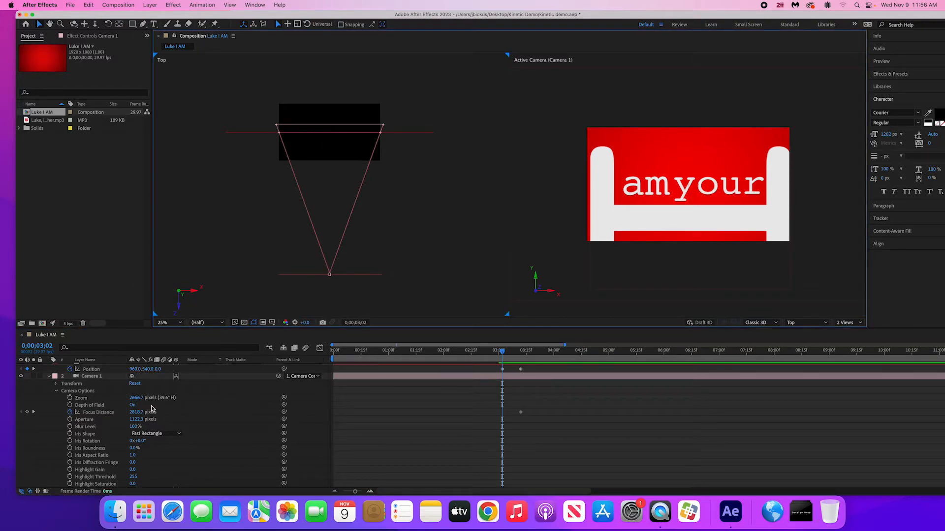
drag(143, 412, 84, 422)
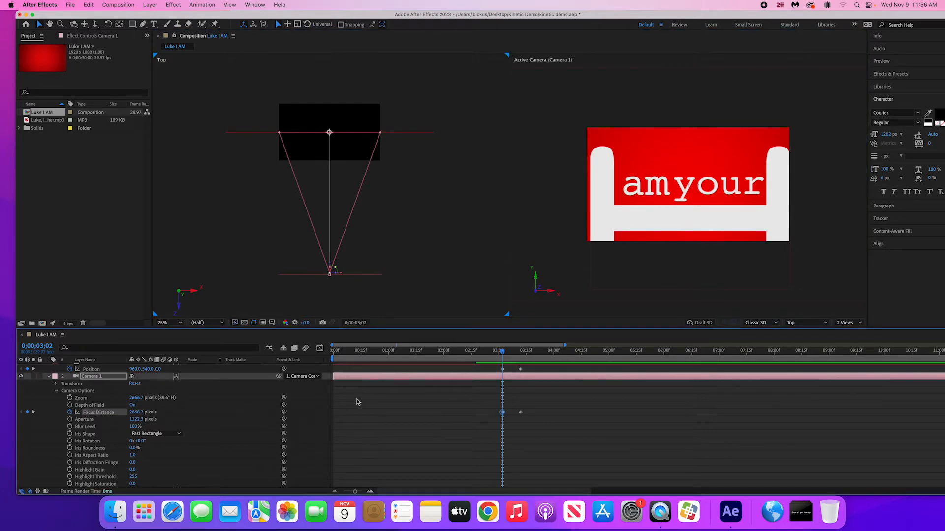
- Play the animation from the beginning up to the word "I" to check the opening words
drag(501, 351, 315, 352)
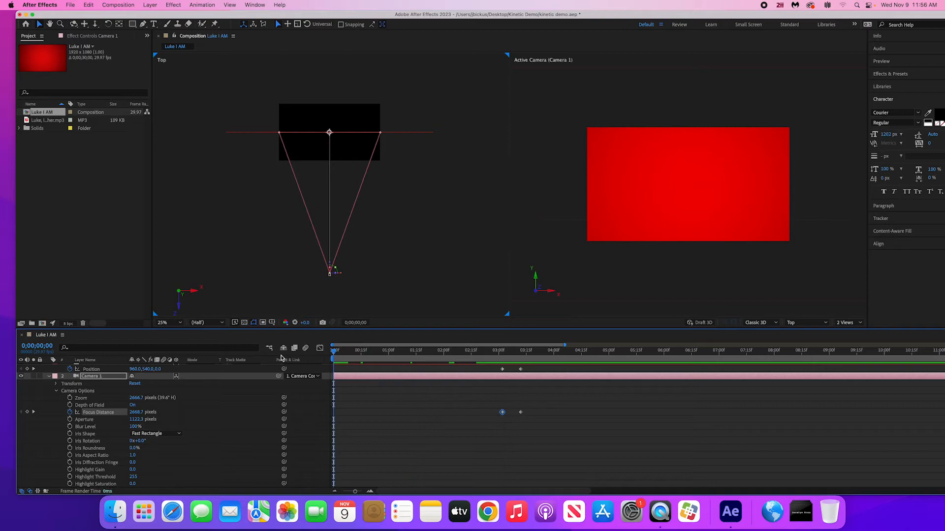
key(space)
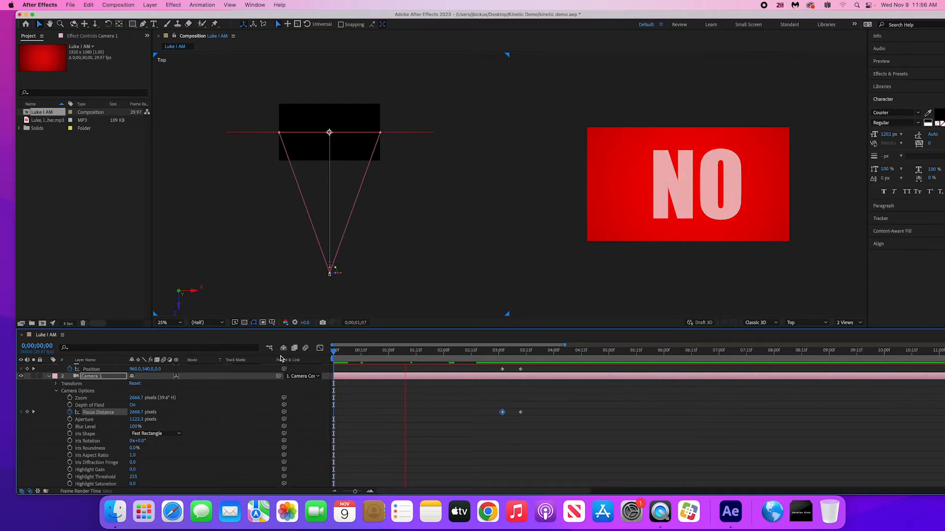
key(space)
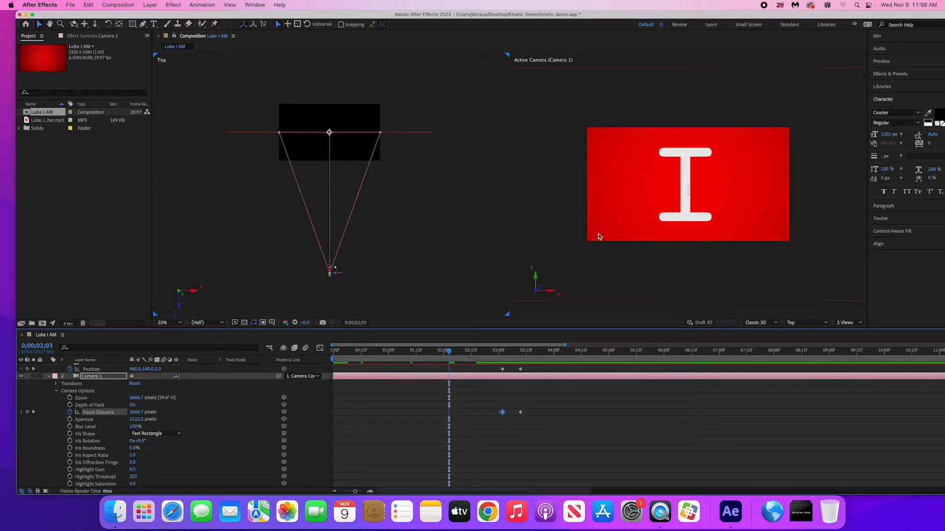
- Switch the composition to a single Active Camera view and review the animation from the start, parking the playhead at 0;00;03;12
click(712, 261)
click(850, 323)
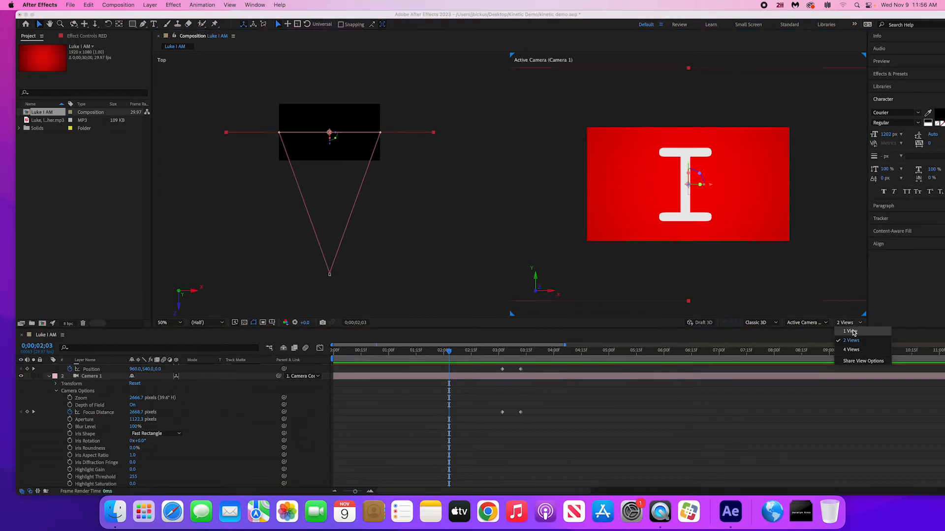
click(839, 332)
key(space)
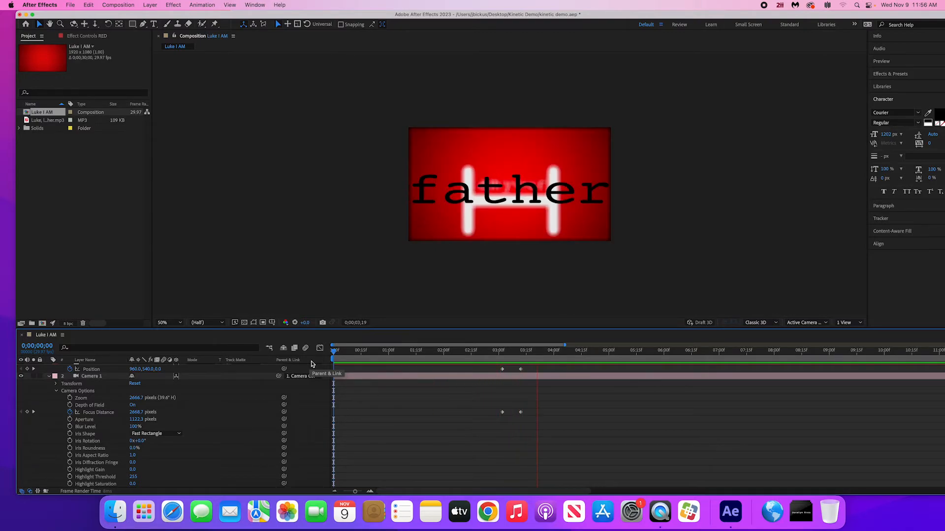
key(space)
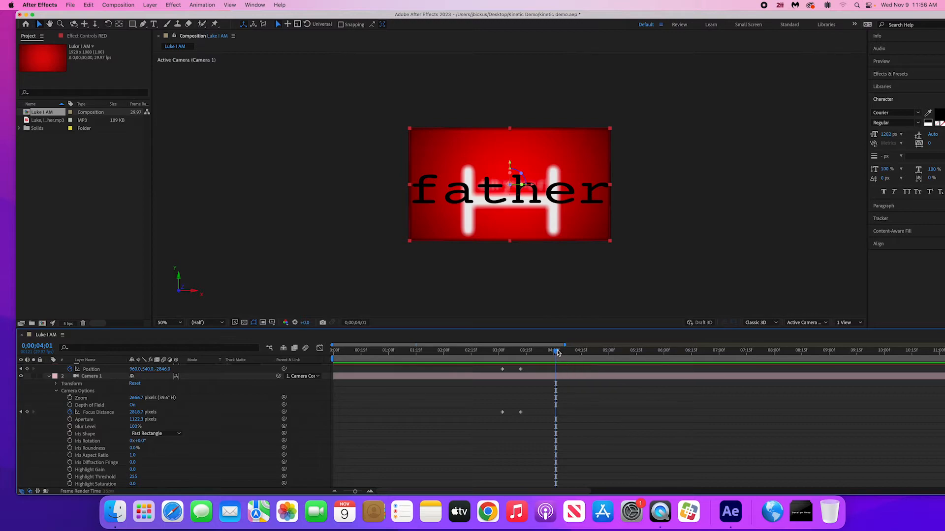
mouse_move(556, 353)
mouse_down()
mouse_move(509, 355)
mouse_move(546, 360)
mouse_up()
mouse_move(529, 364)
mouse_down()
mouse_move(503, 363)
mouse_move(541, 360)
mouse_up()
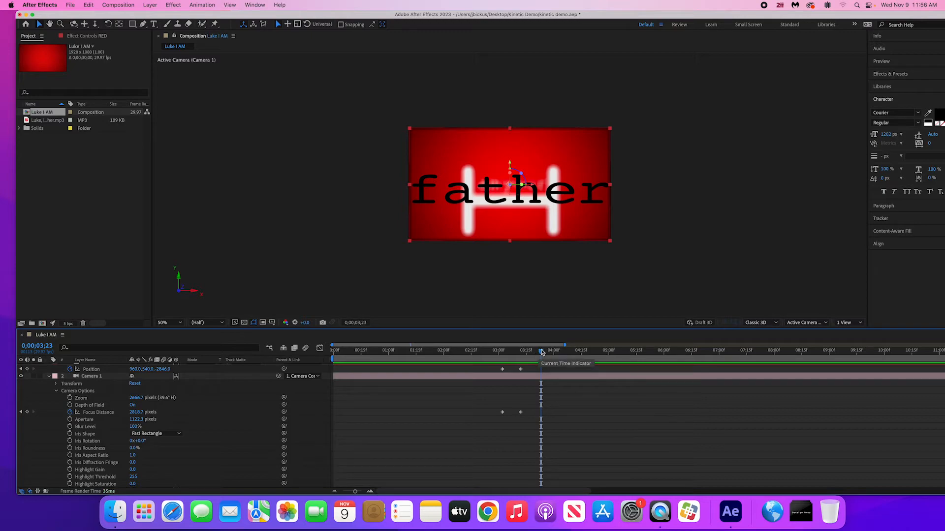
drag(542, 351, 521, 354)
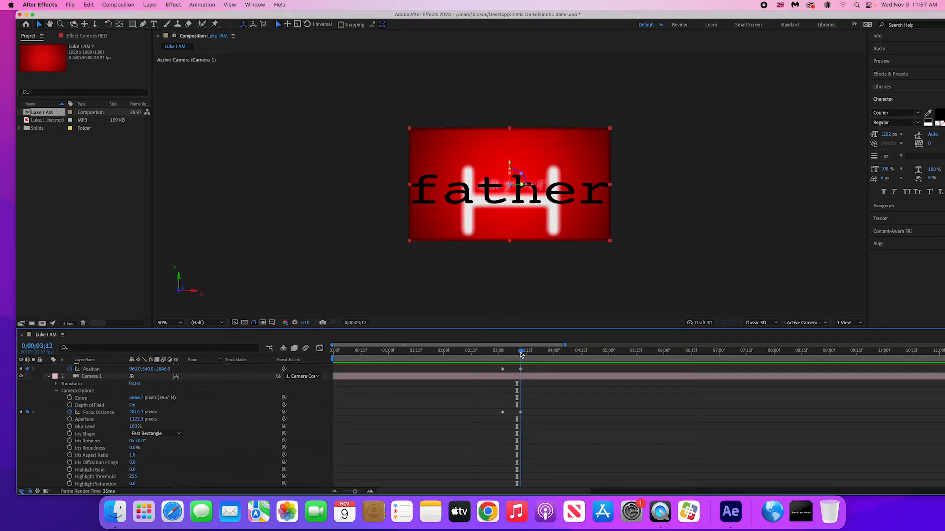
- Collapse the open layer properties and reveal only the keyframed properties on all layers
scroll(392, 412, up, 1)
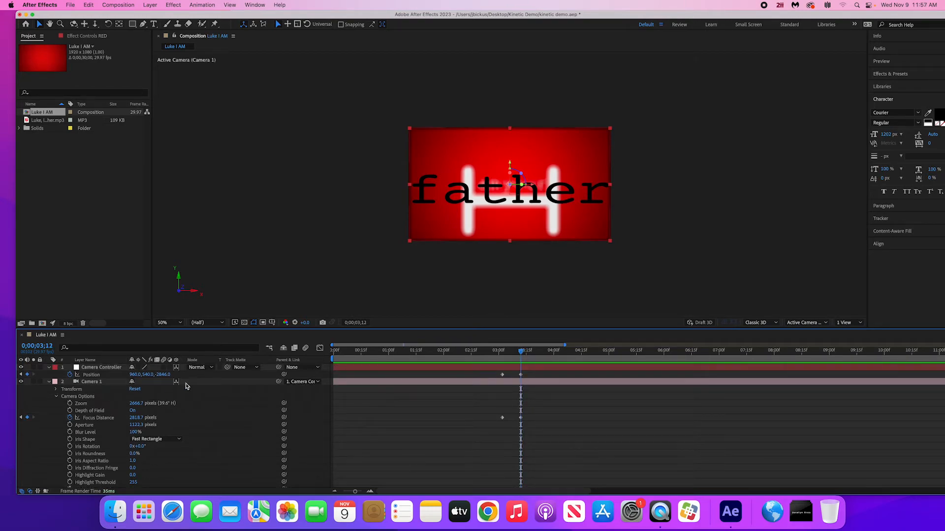
click(226, 376)
key(u)
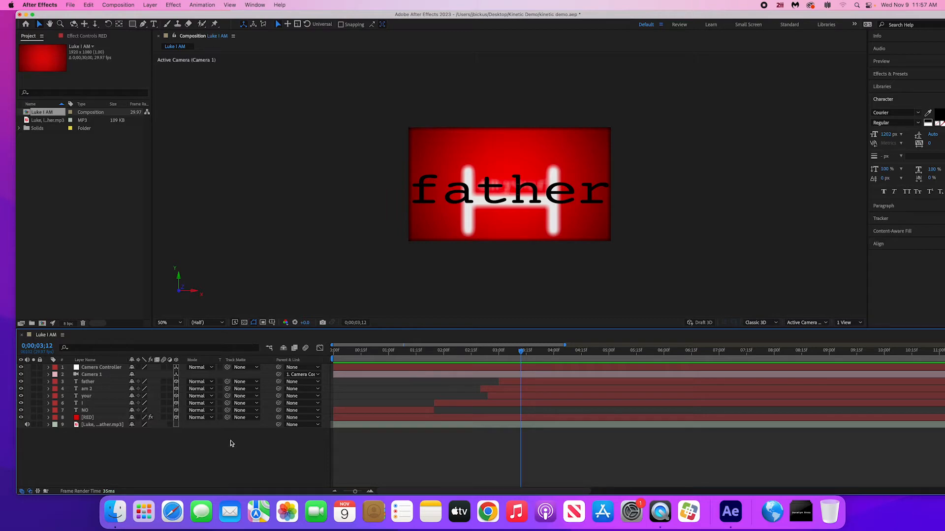
drag(106, 456, 107, 364)
key(u)
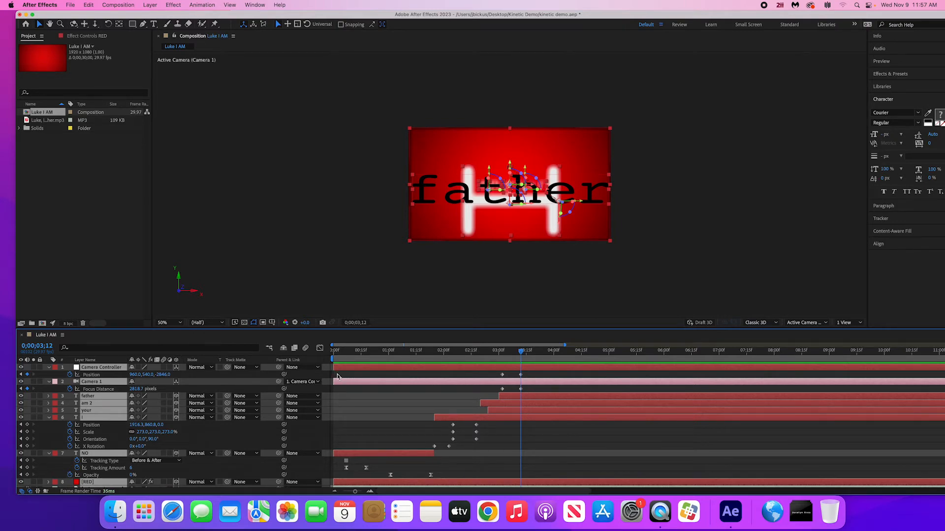
- Apply Easy Ease to all keyframes of the Camera Controller, Camera 1 and the "I" text layer
drag(337, 377, 556, 528)
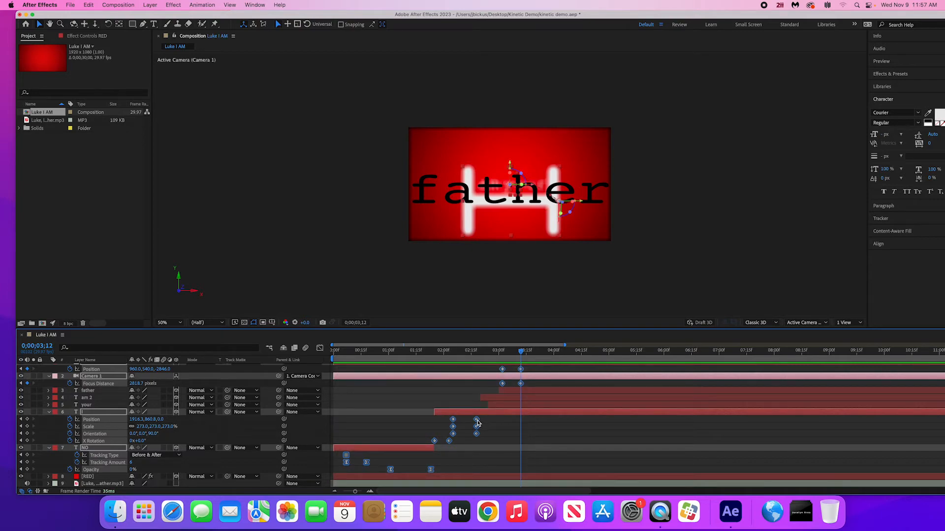
click(498, 436)
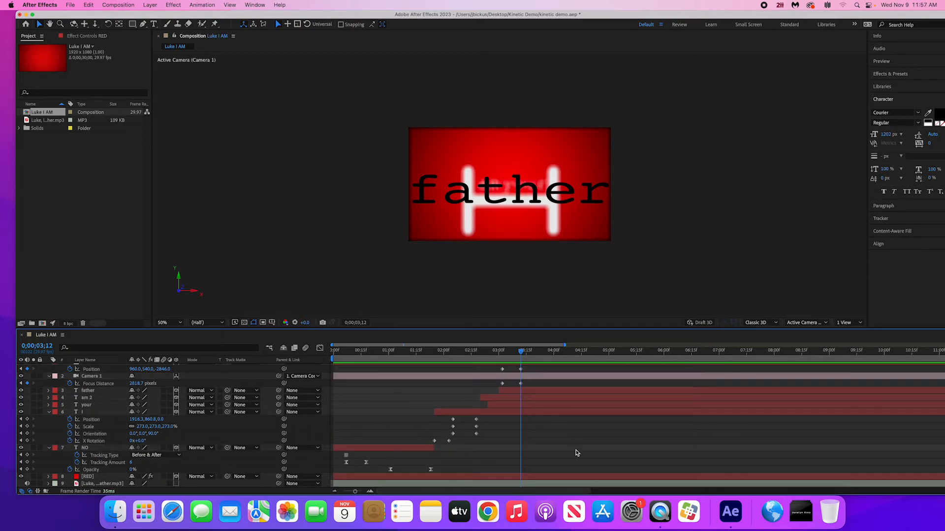
drag(576, 452, 411, 364)
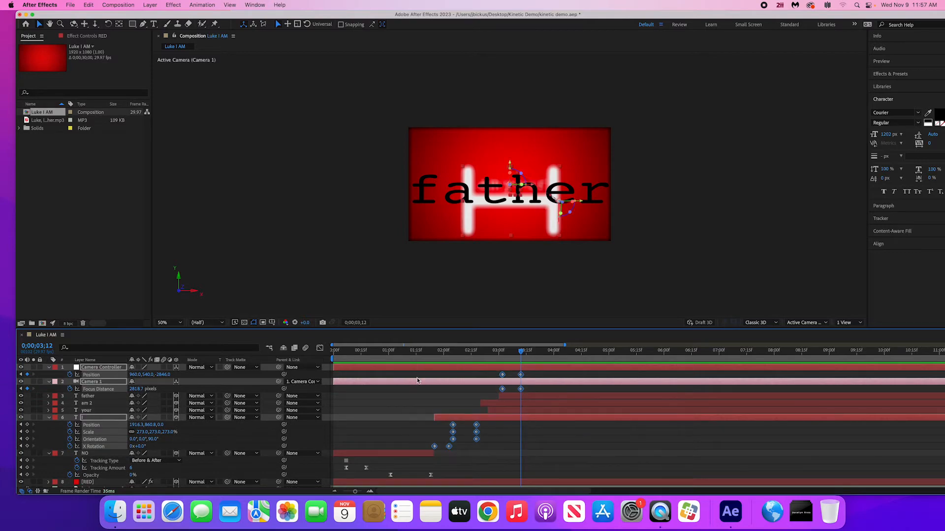
right_click(453, 427)
mouse_move(512, 486)
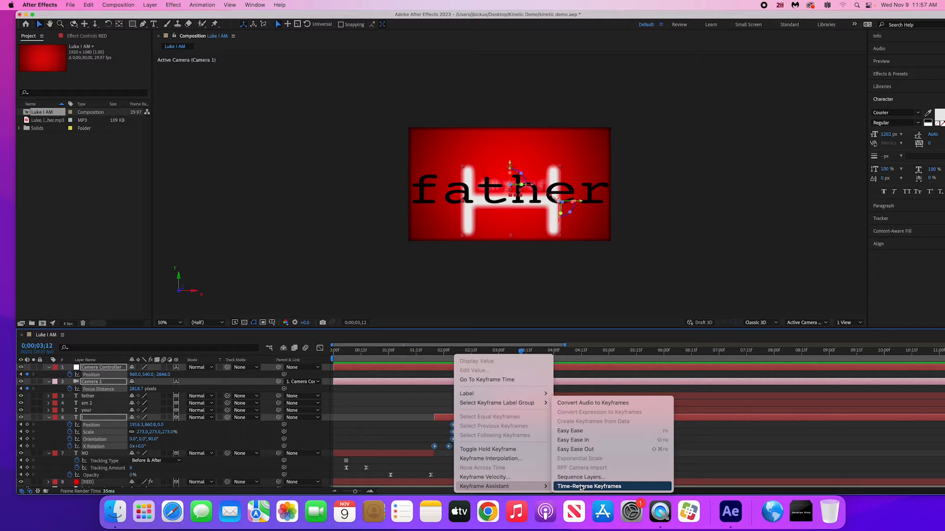
click(584, 431)
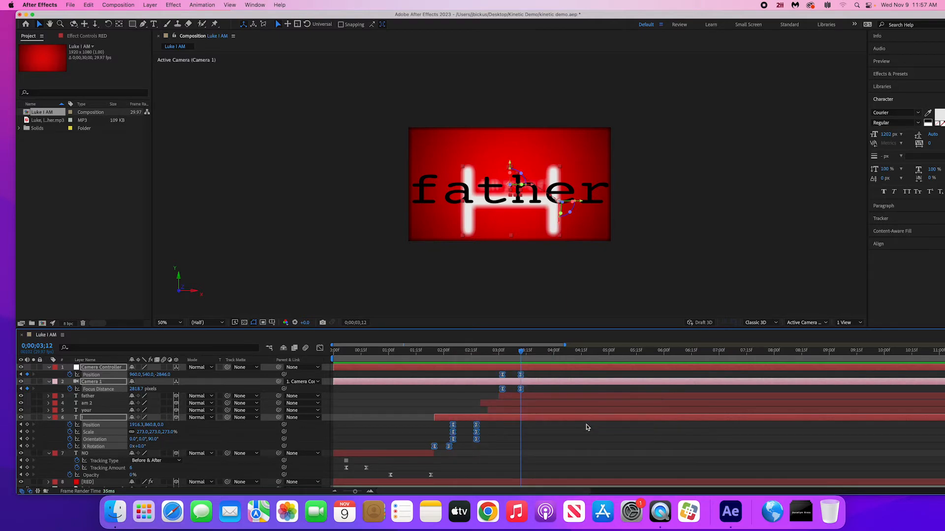
- Play the eased animation from 0;00;01;17 and scrub from 0;00;02;00 to 0;00;03;12 to review the motion
click(419, 350)
key(space)
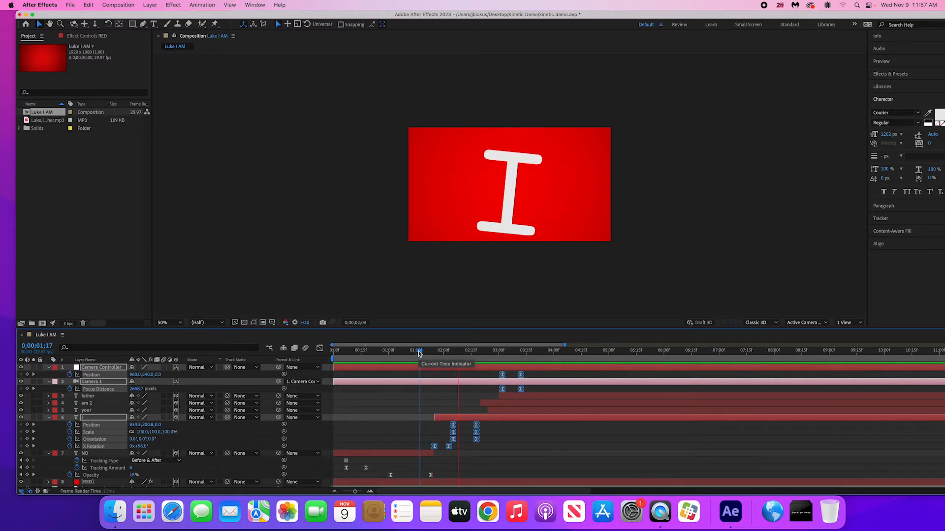
key(space)
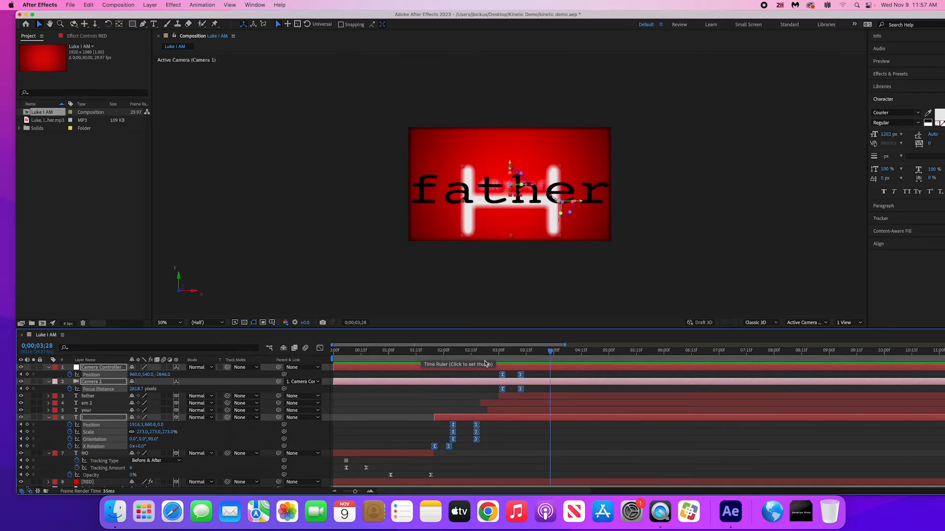
mouse_move(451, 359)
mouse_down()
mouse_move(420, 359)
mouse_move(445, 363)
mouse_up()
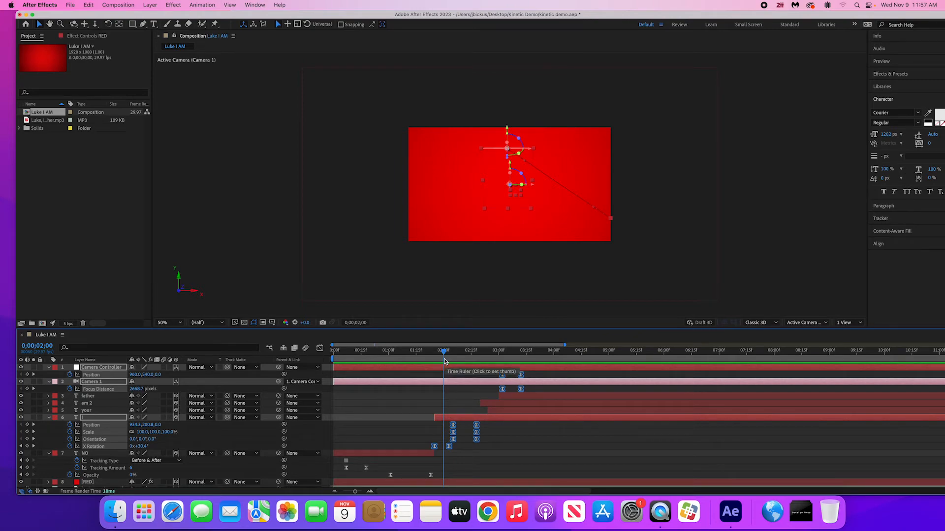
drag(444, 362, 520, 367)
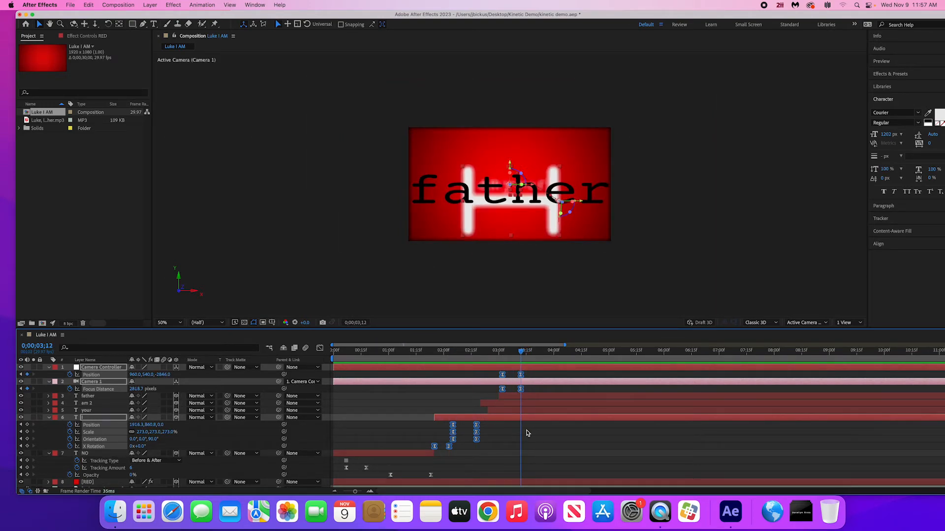
- Collapse the eased layers' keyframes, find the Wigglerama animation preset by searching for "wiggle", and apply it to the "father" text layer
key(u)
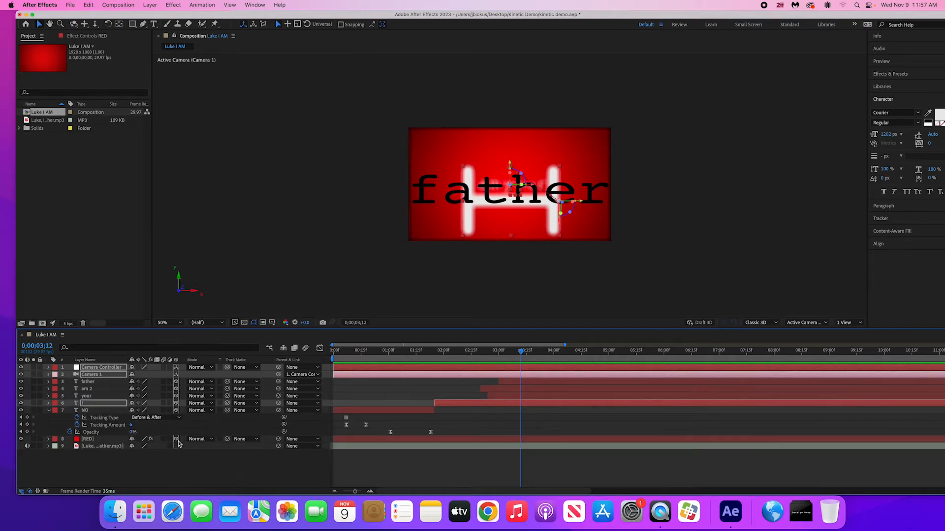
click(83, 462)
click(110, 384)
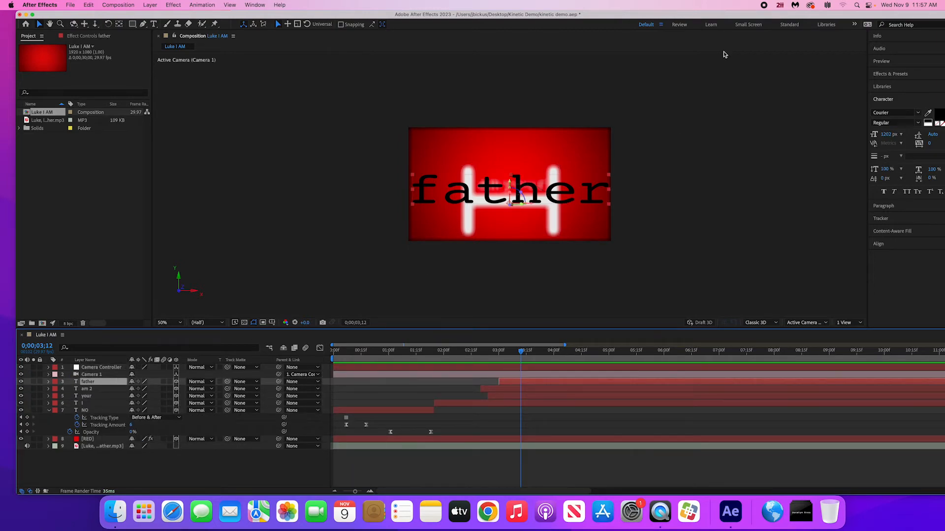
drag(885, 14, 876, 14)
click(887, 76)
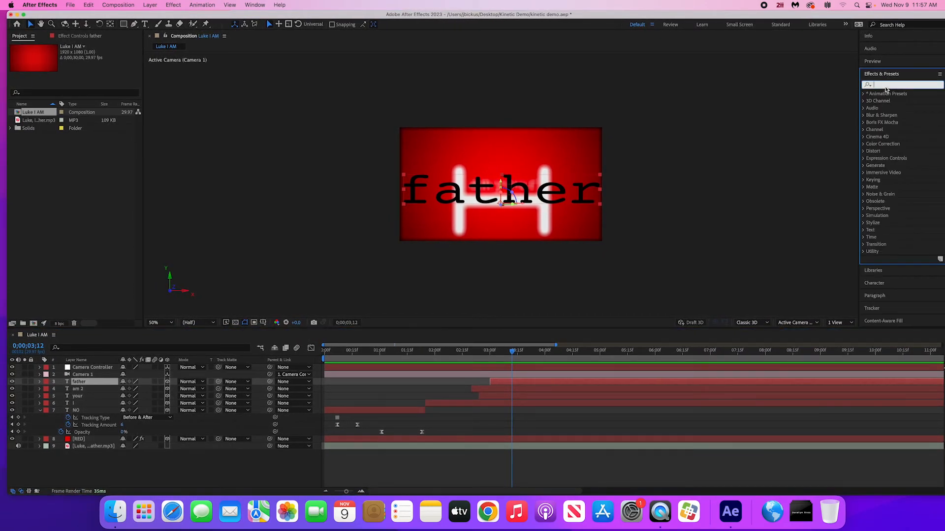
text(wiggle)
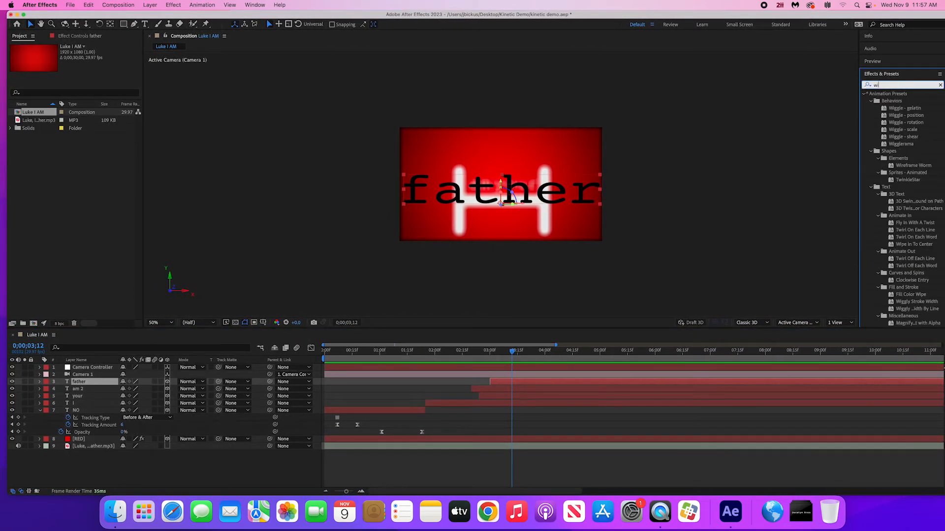
click(899, 144)
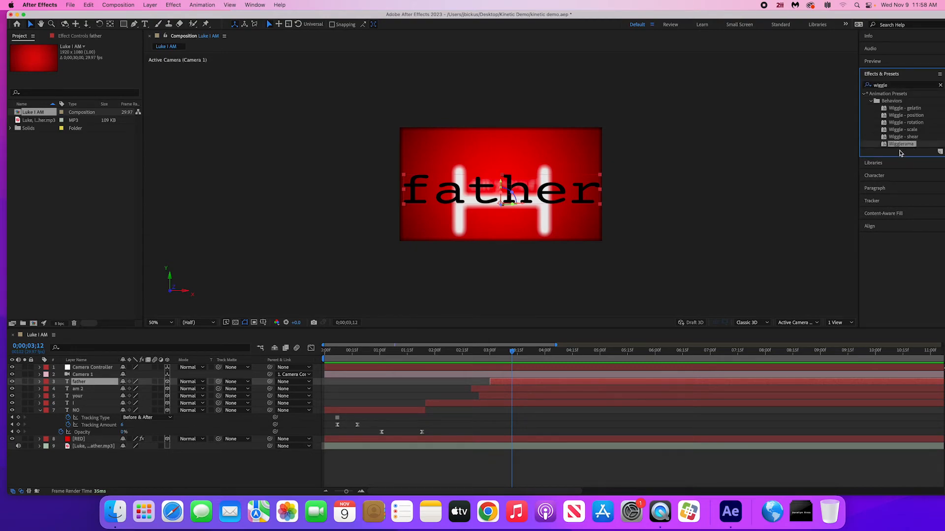
drag(897, 147, 525, 387)
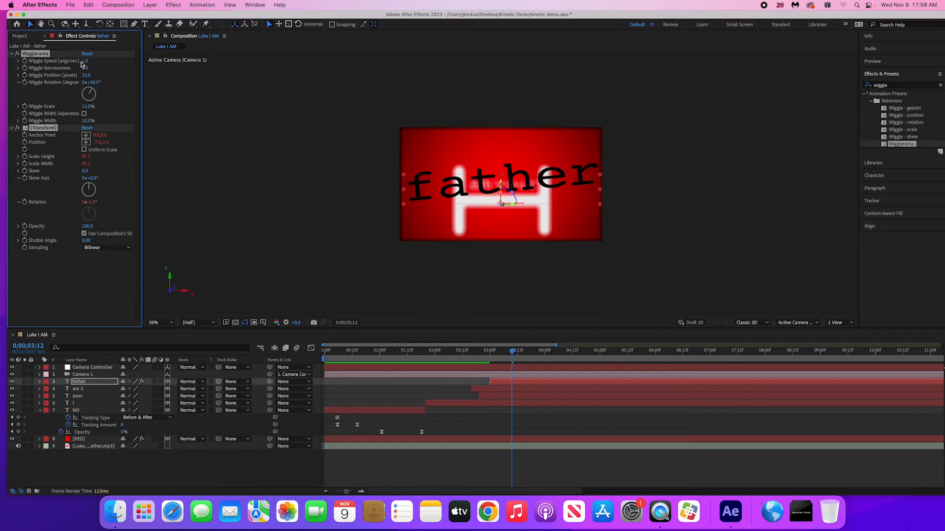
- Set Wigglerama's wiggle speed, wiggle position and wiggle rotation to 0 on "father", checking the text up to 0;00;03;24
drag(84, 60, 66, 60)
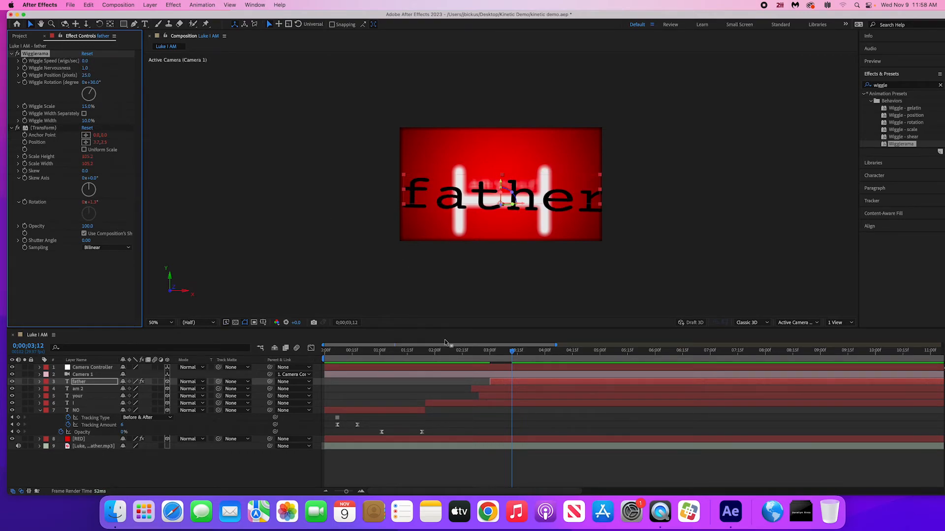
drag(445, 341, 515, 356)
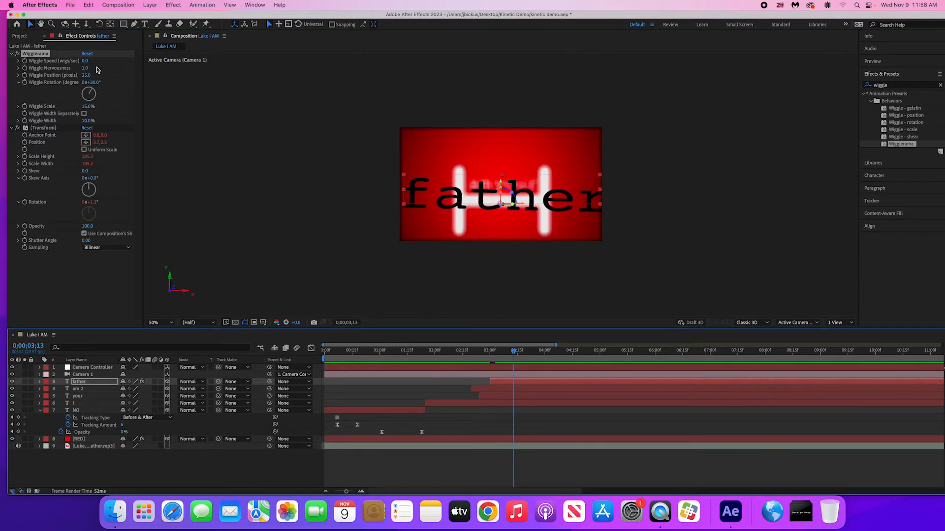
drag(85, 69, 90, 90)
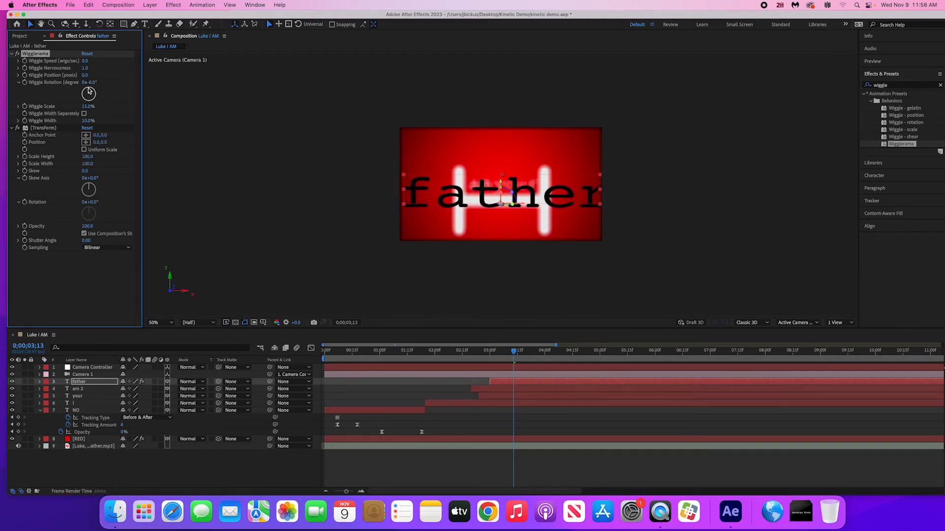
click(94, 83)
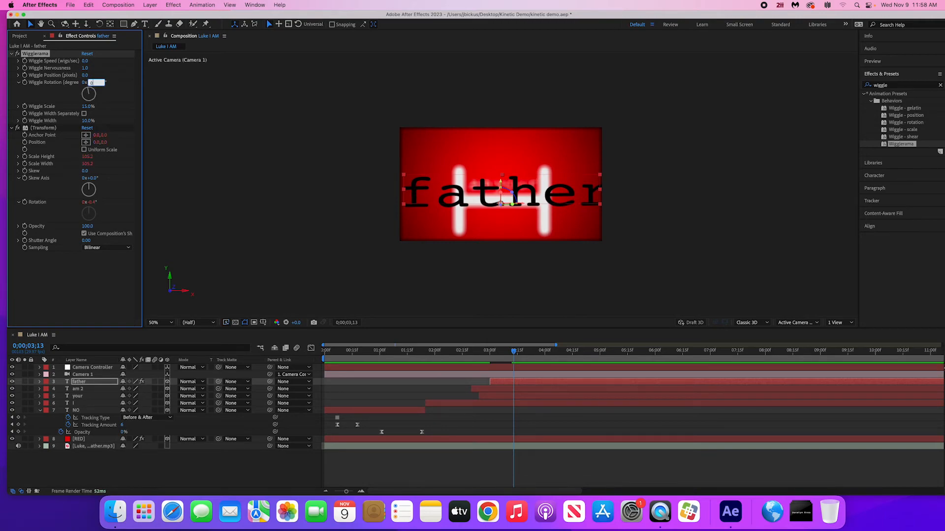
text(0)
key(Return)
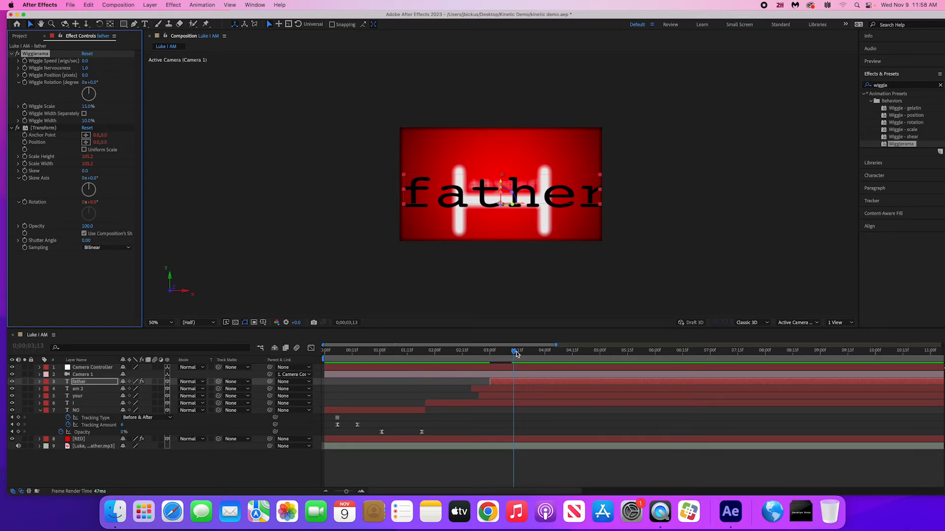
mouse_move(520, 354)
mouse_down()
mouse_move(546, 356)
mouse_move(536, 359)
mouse_up()
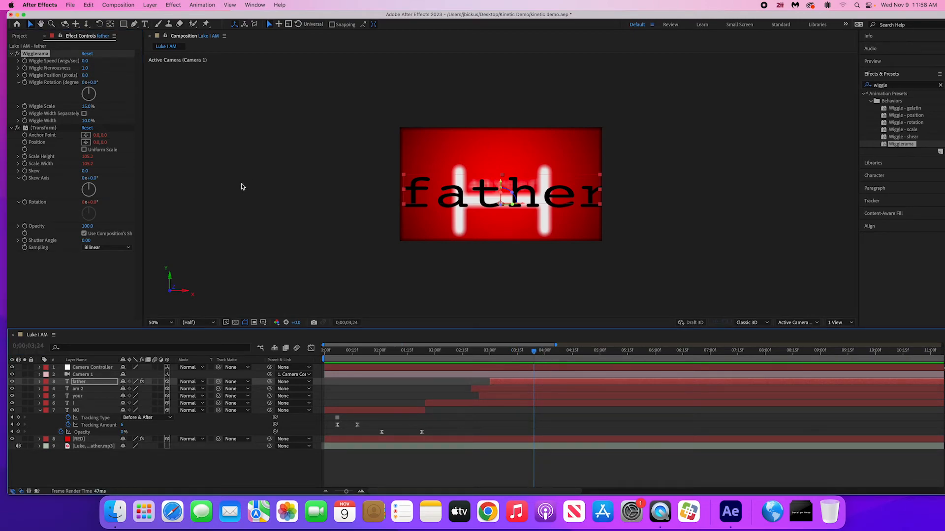
- Start keyframing all Wigglerama properties of "father" at 0;00;03;24 and reveal their keyframes in the timeline
click(25, 61)
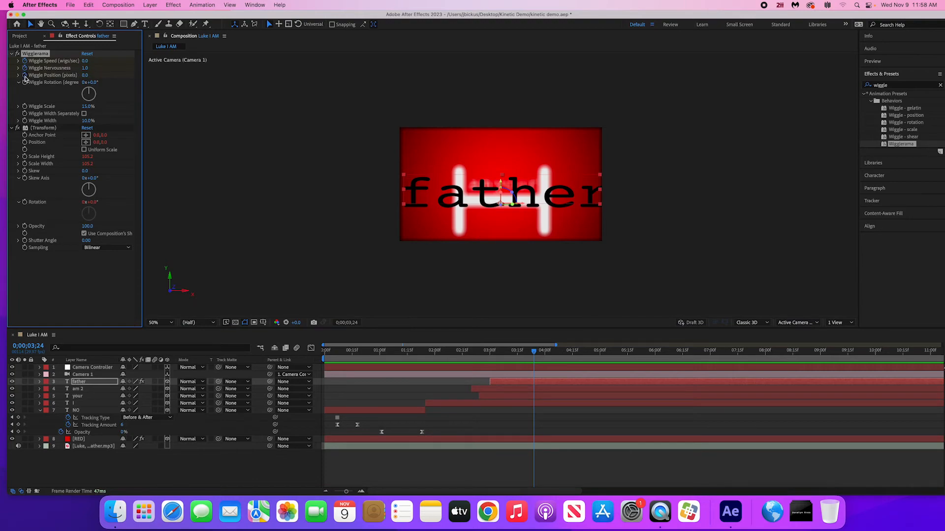
click(25, 82)
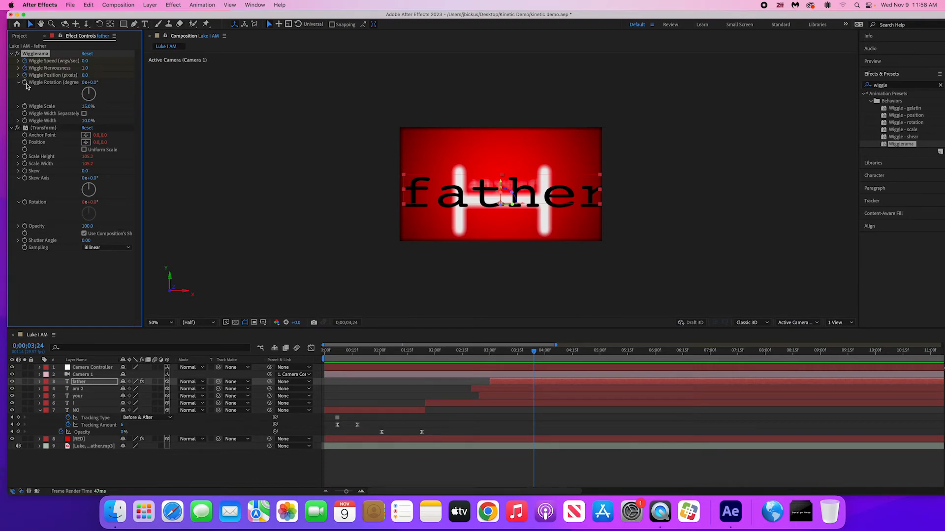
click(20, 120)
click(17, 107)
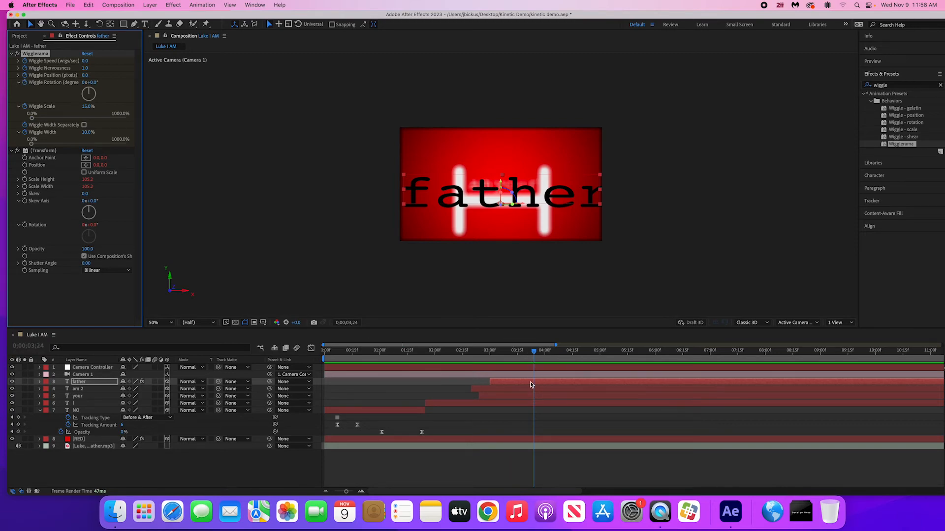
key(u)
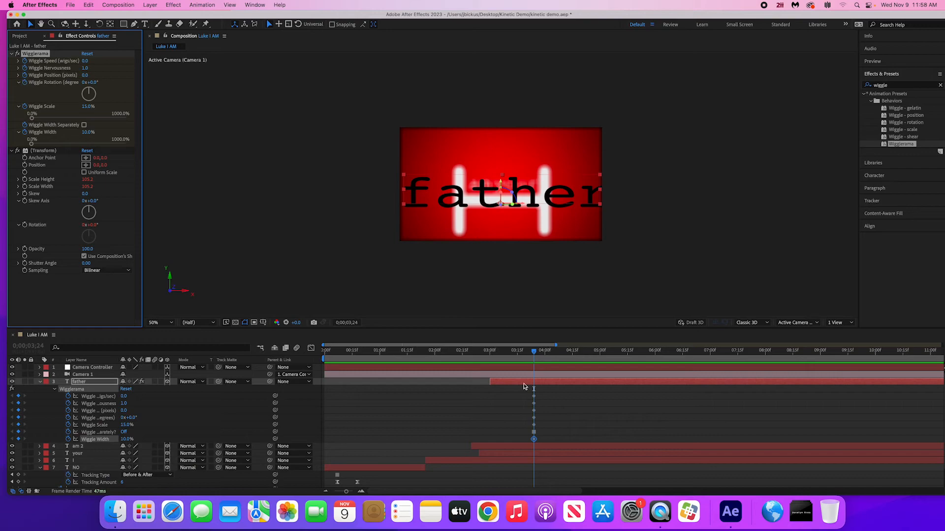
- At 0;00;04;09, keyframe wiggle speed at 72, nervousness 19.9, position 386, scale 0% and width 0%, undoing the trial rotation change
drag(538, 353, 561, 357)
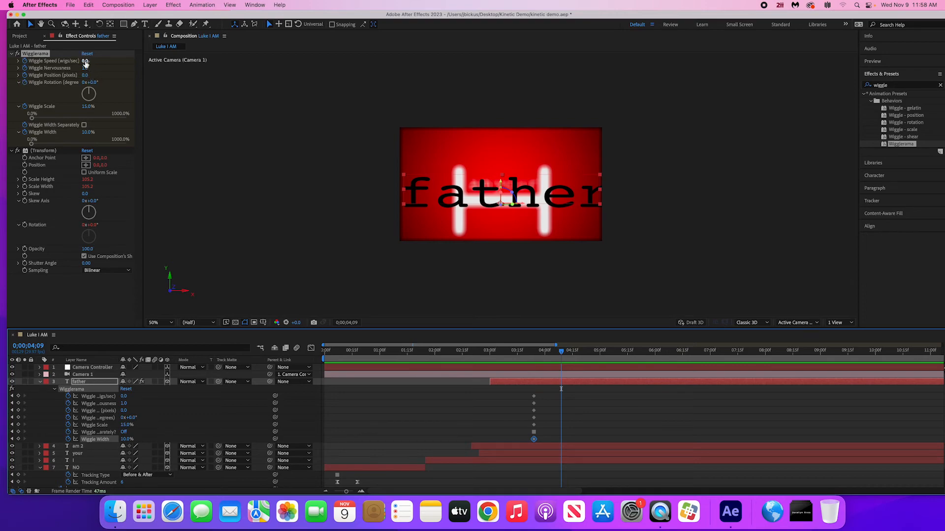
drag(85, 60, 165, 71)
drag(85, 75, 205, 83)
drag(85, 82, 93, 88)
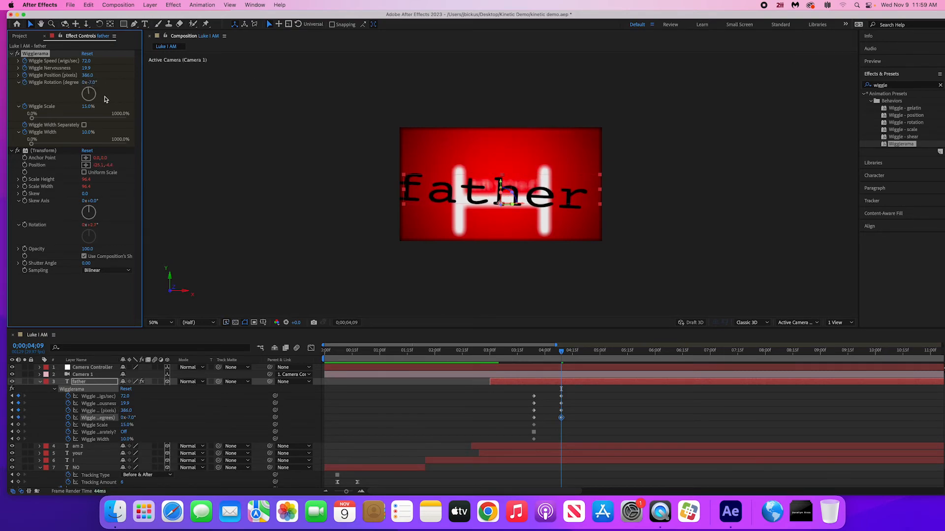
key(super+z)
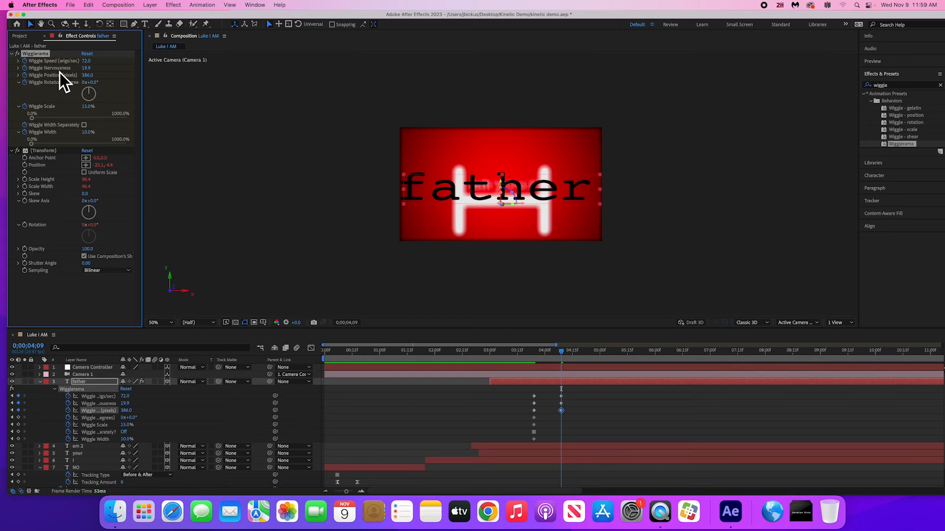
drag(33, 119, 22, 123)
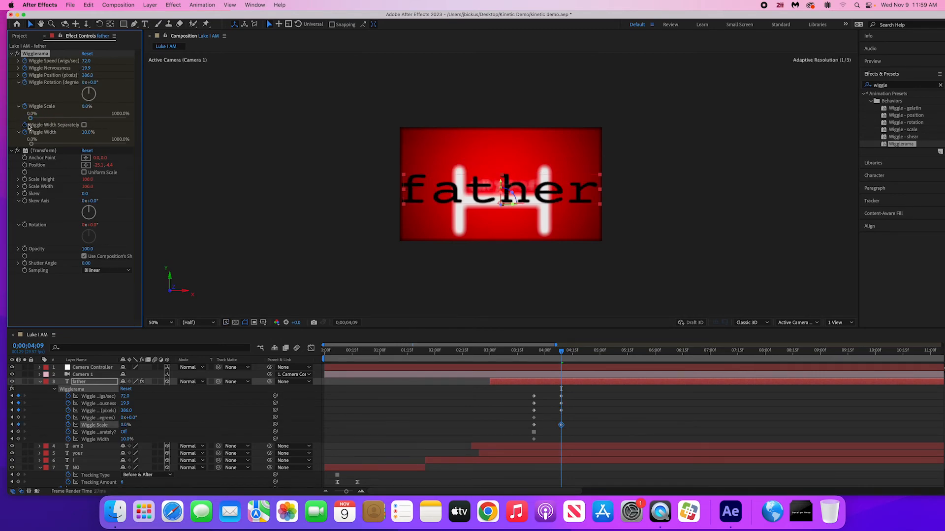
mouse_move(31, 143)
mouse_down()
mouse_move(49, 146)
mouse_move(34, 145)
mouse_up()
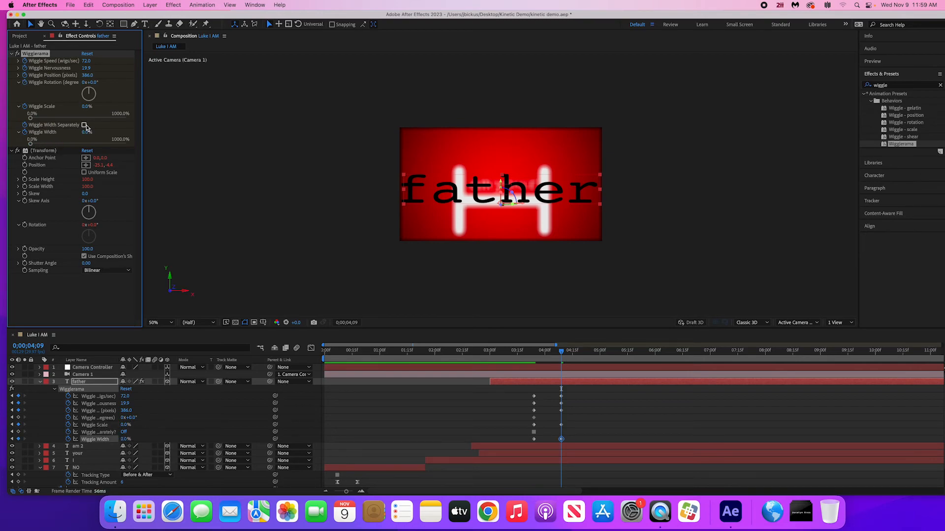
- Preview the wiggle from 0;00;02;28 and, at 0;00;05;05, keyframe wiggle speed at 0, nervousness at 1 and position at 0
click(488, 352)
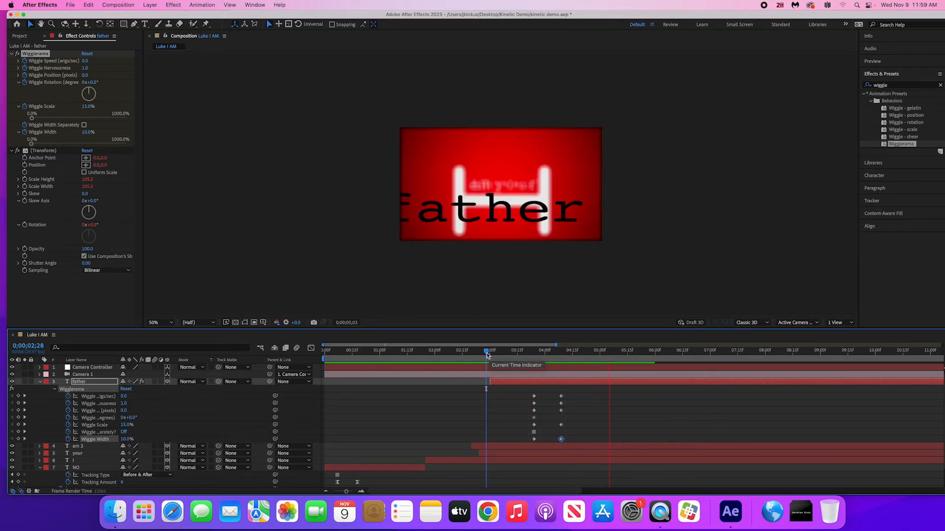
key(space)
drag(628, 359, 609, 372)
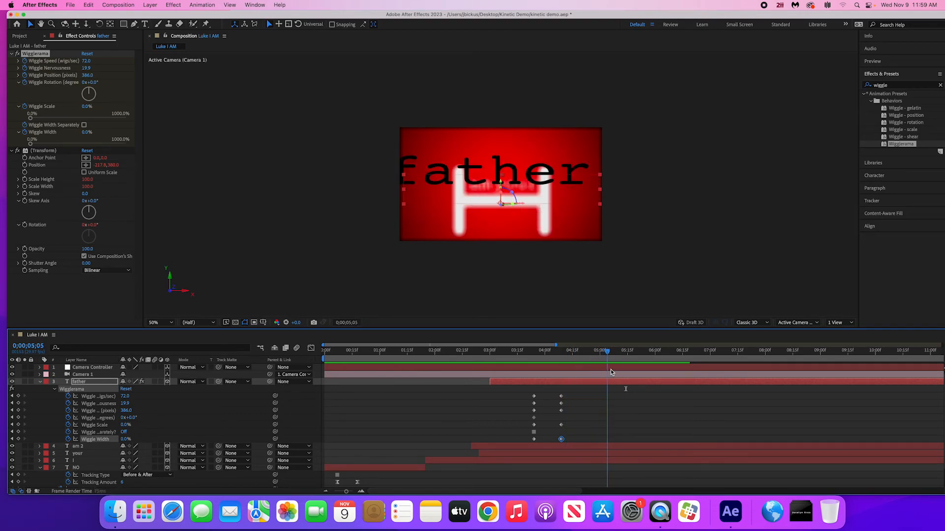
drag(86, 61, 19, 75)
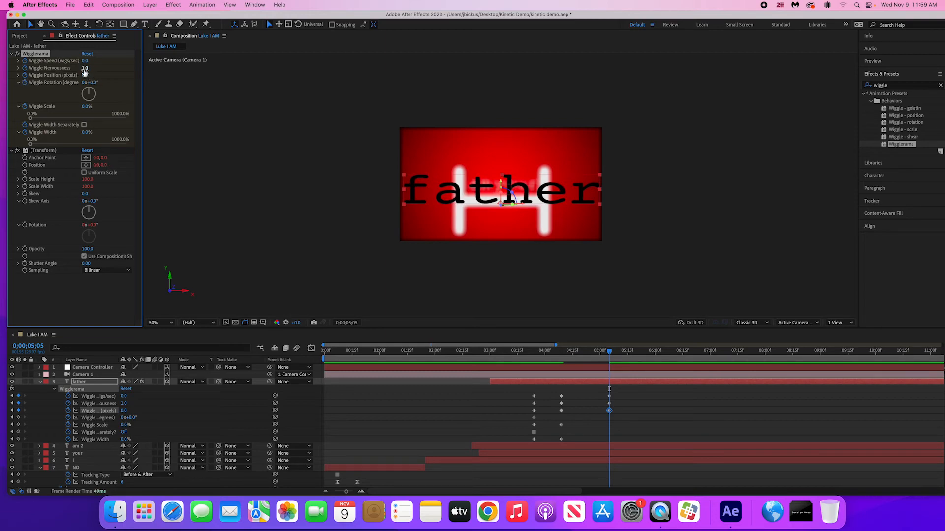
- Play the "father" wiggle from 0;00;03;10 until it comes to rest
click(509, 353)
key(space)
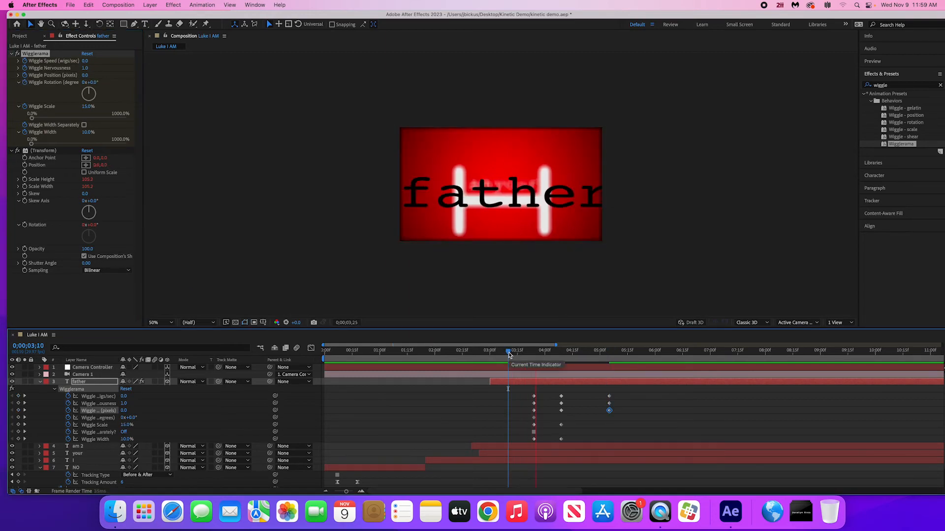
key(space)
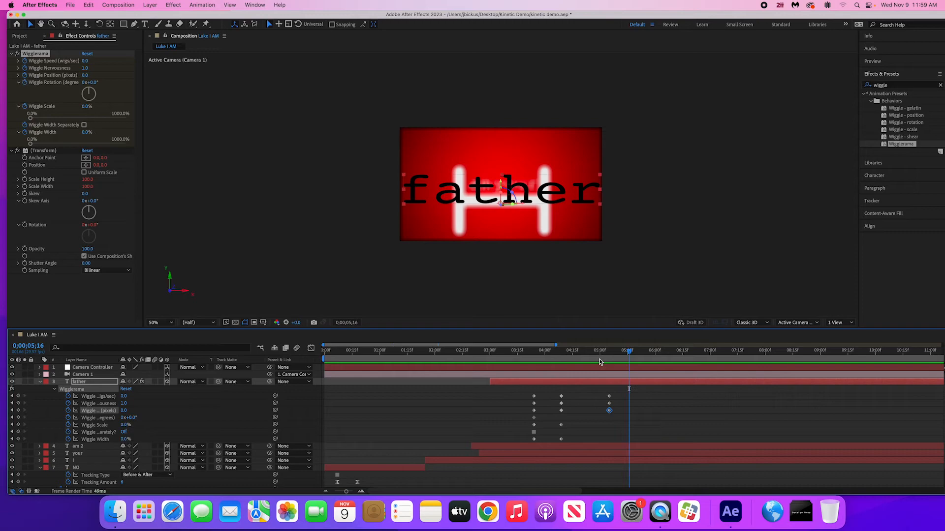
- End the work area at 0;00;05;06, check the wiggle, and trim the Luke I AM composition to the work area
drag(600, 353, 612, 358)
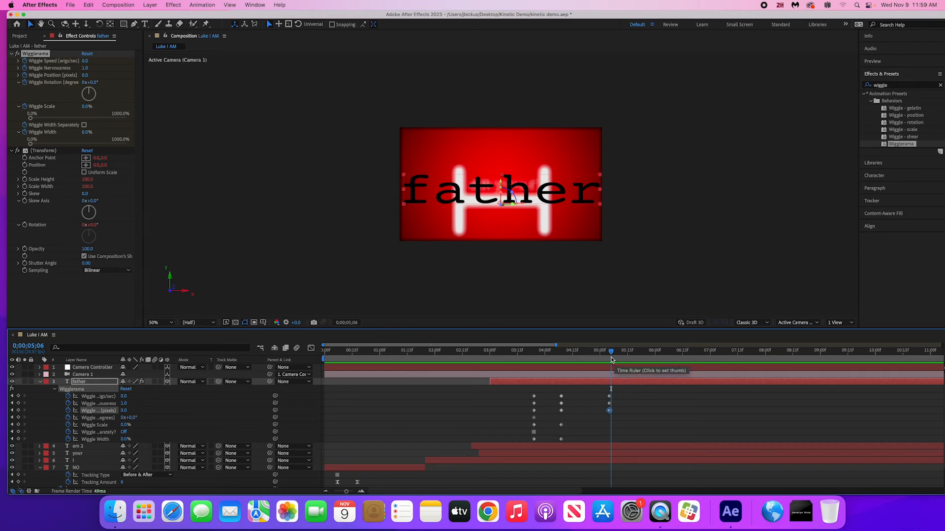
key(n)
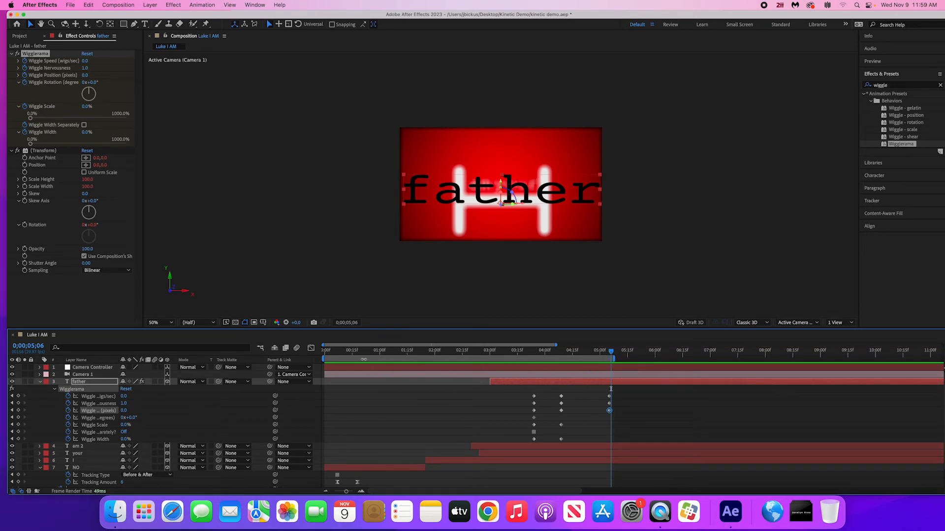
key(space)
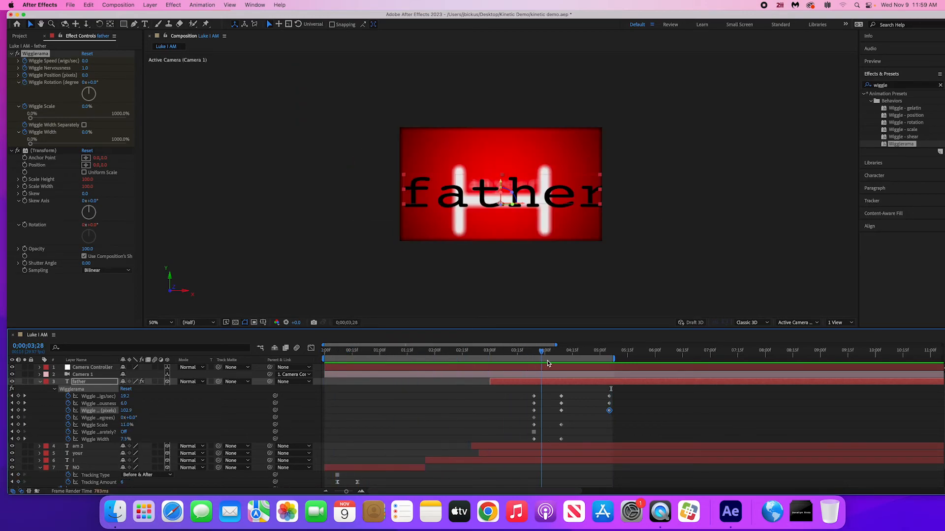
drag(548, 364, 568, 367)
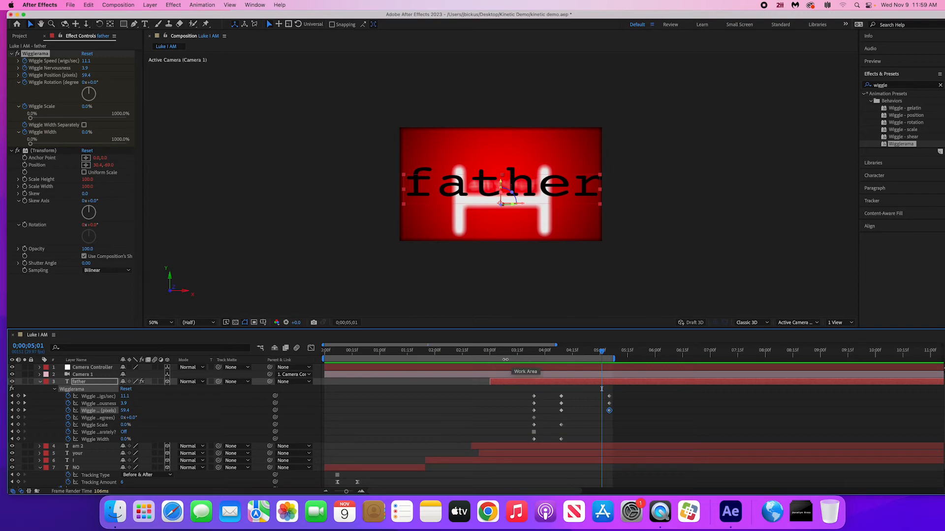
right_click(505, 361)
click(532, 387)
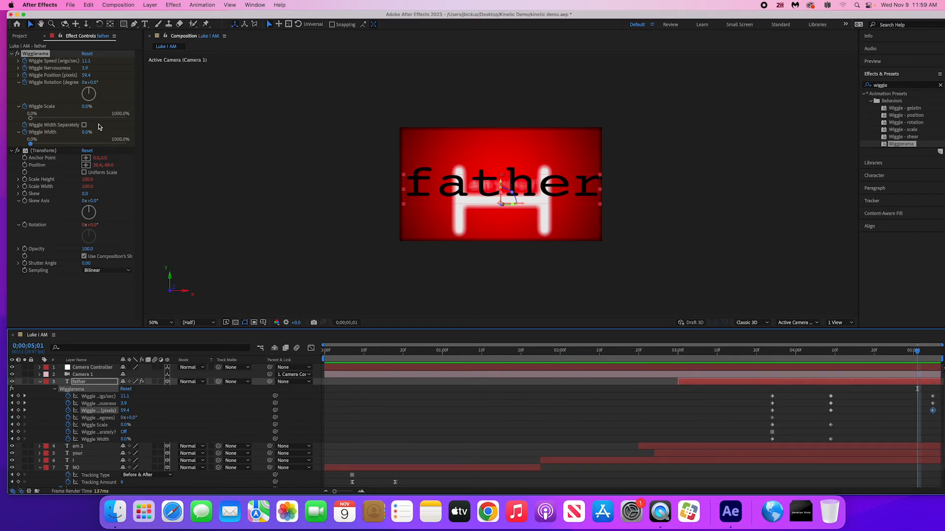
- Create a new composition named MAIN at 1920x1080, 29.97 fps, with a duration of 0;00;30;00
click(21, 38)
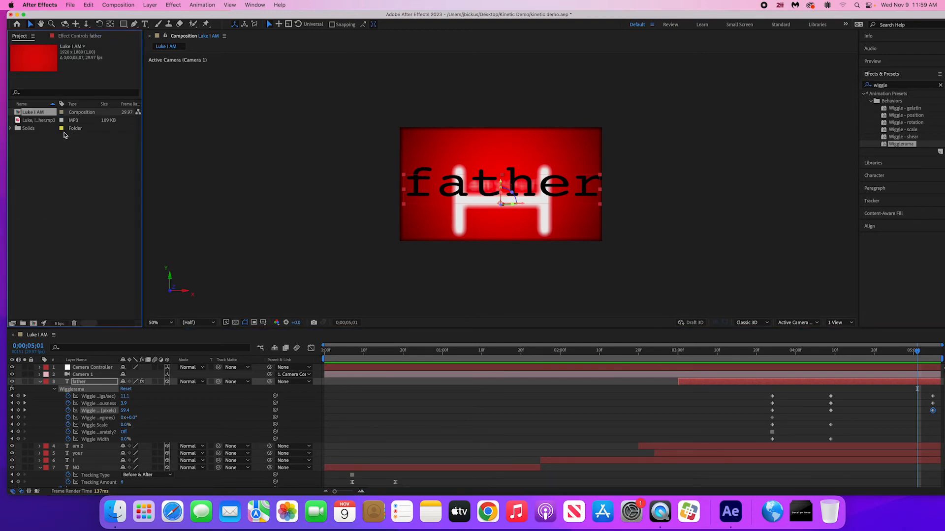
right_click(34, 152)
click(23, 134)
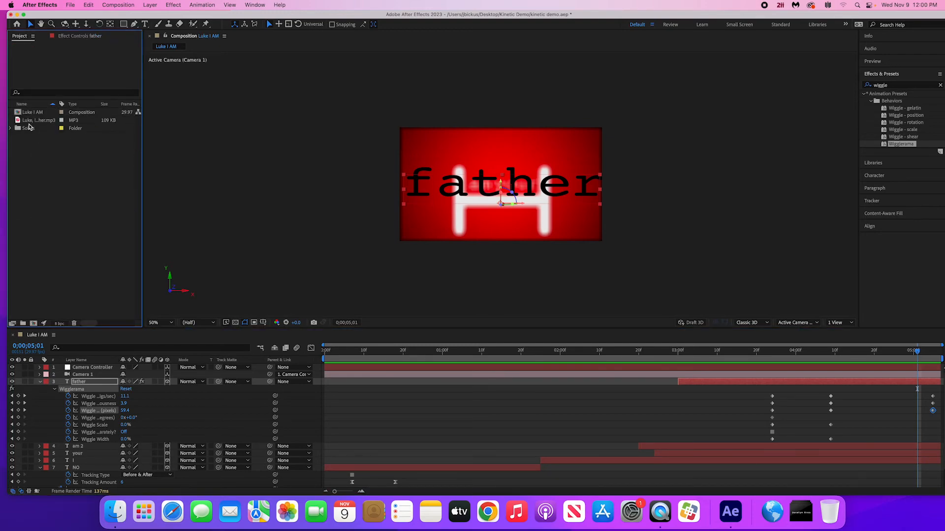
right_click(47, 164)
click(58, 169)
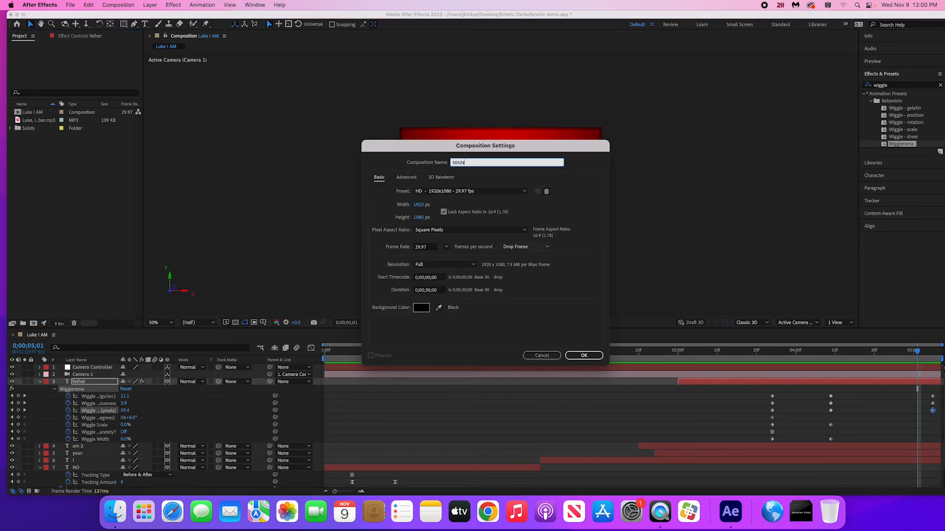
key(Return)
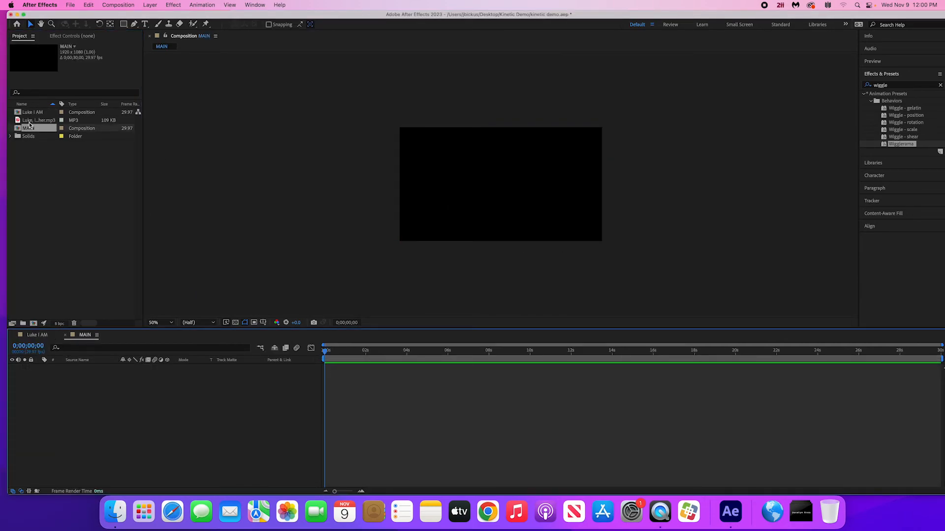
- Add the Luke mp3 to MAIN, mute the audio layer inside Luke I AM, and nest Luke I AM above the mp3 in MAIN
drag(29, 122, 141, 409)
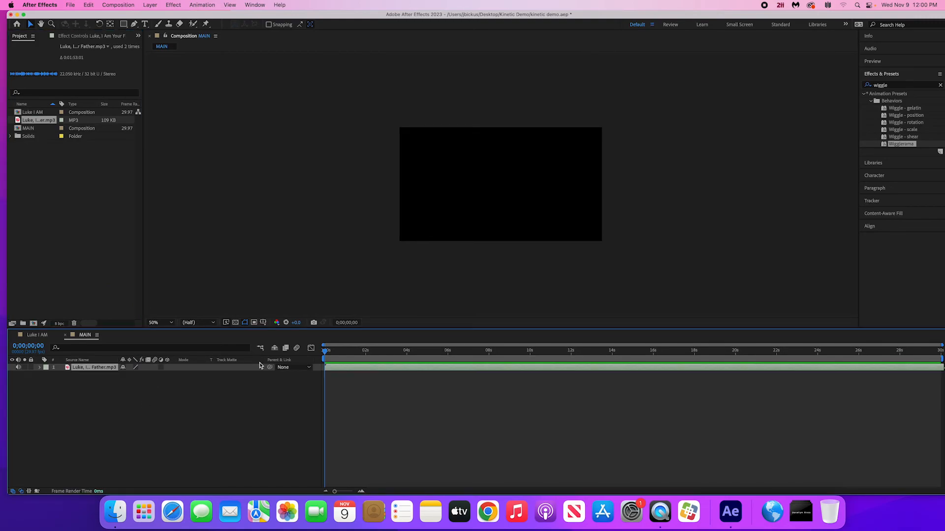
double_click(31, 113)
scroll(21, 427, down, 2)
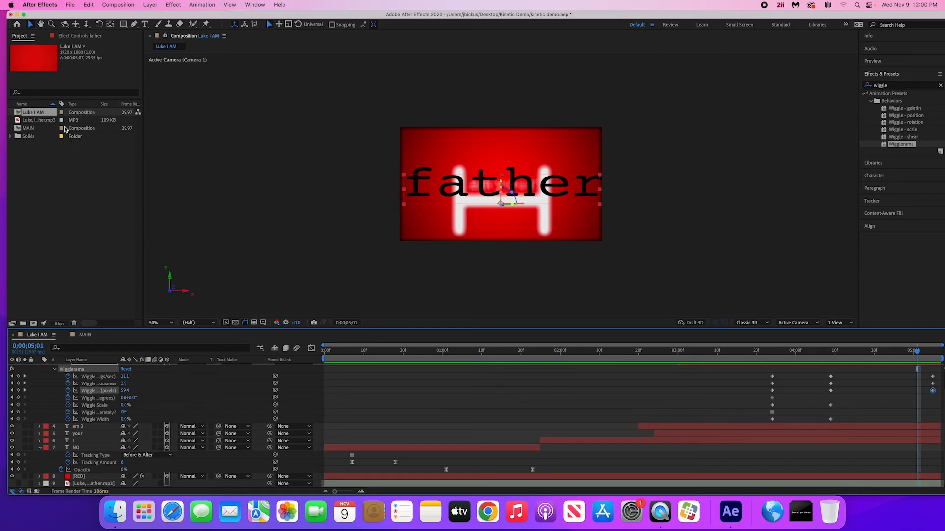
double_click(29, 129)
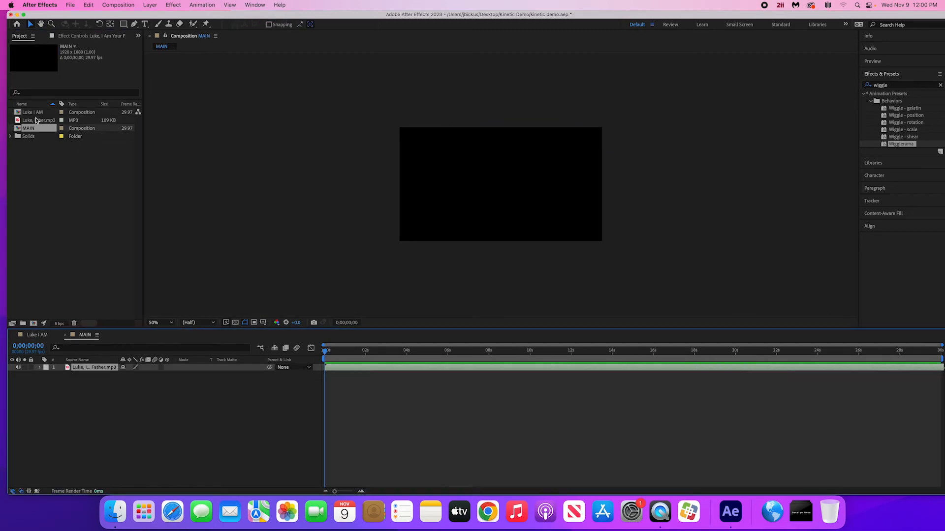
drag(34, 112, 142, 368)
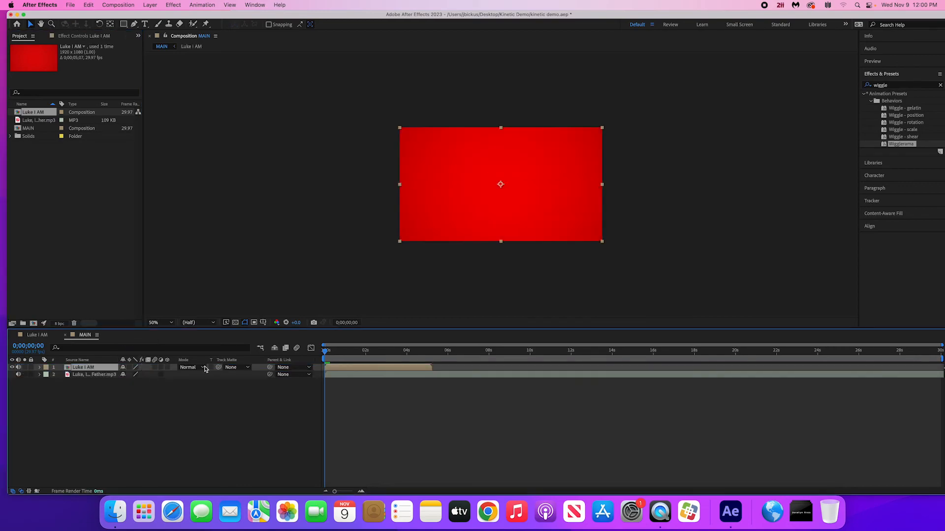
- Reveal the audio waveform of the mp3 layer in the MAIN timeline
click(370, 352)
click(362, 375)
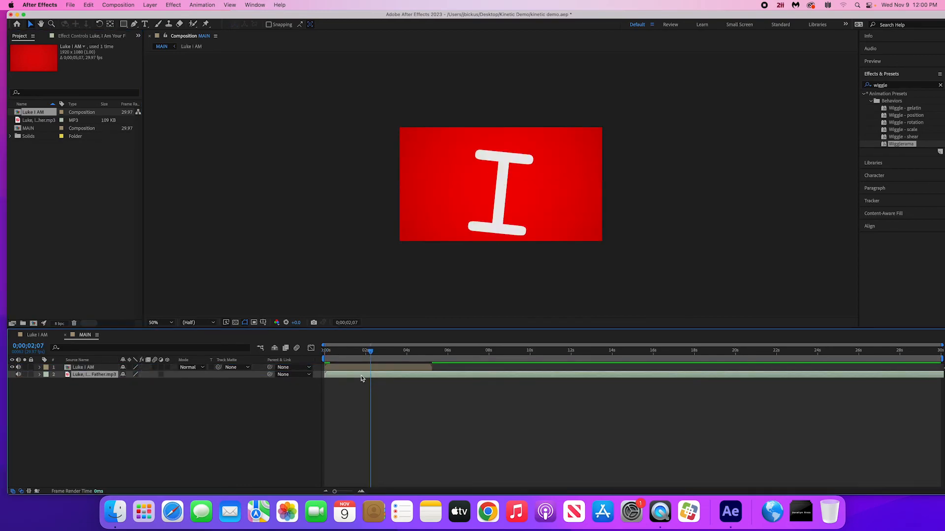
key(l)
key(l)
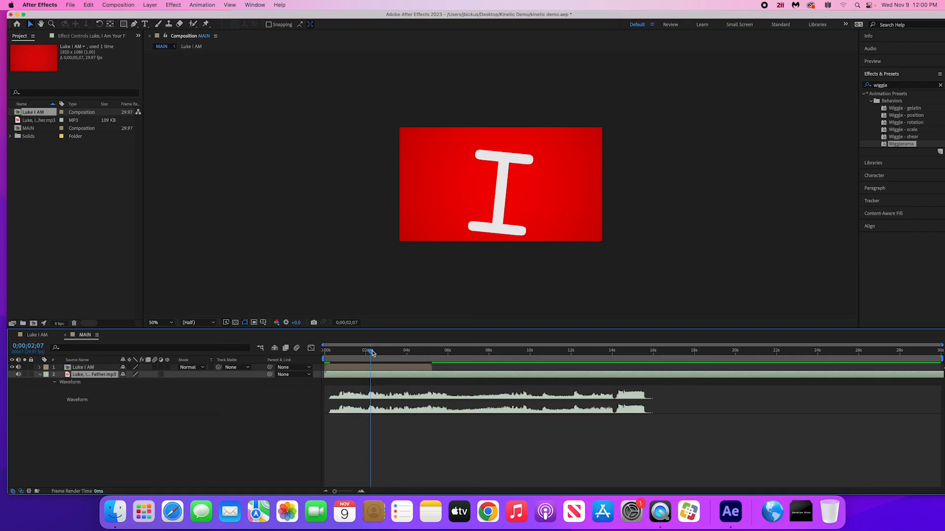
- Find the spoken phrase in the audio and move the Luke I AM layer so it starts just before 0;00;10;18
drag(372, 353, 545, 388)
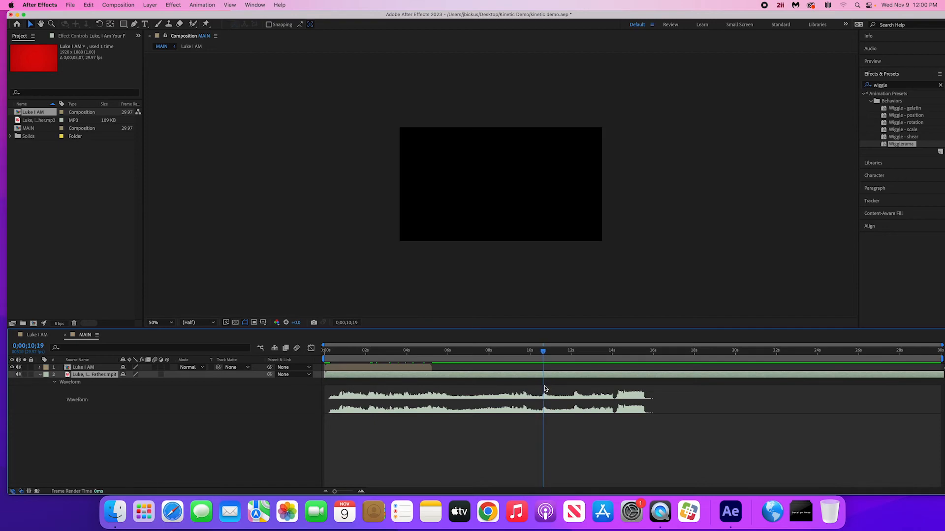
click(388, 369)
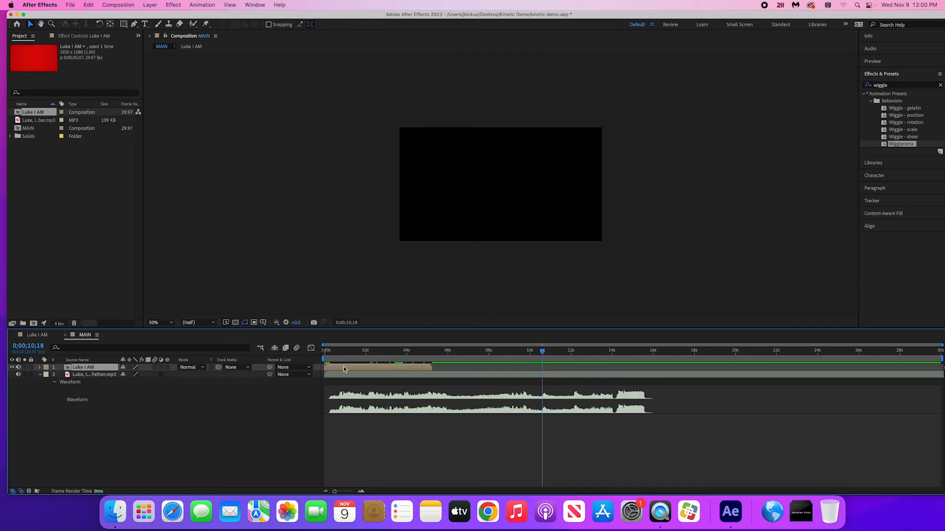
drag(343, 369, 560, 384)
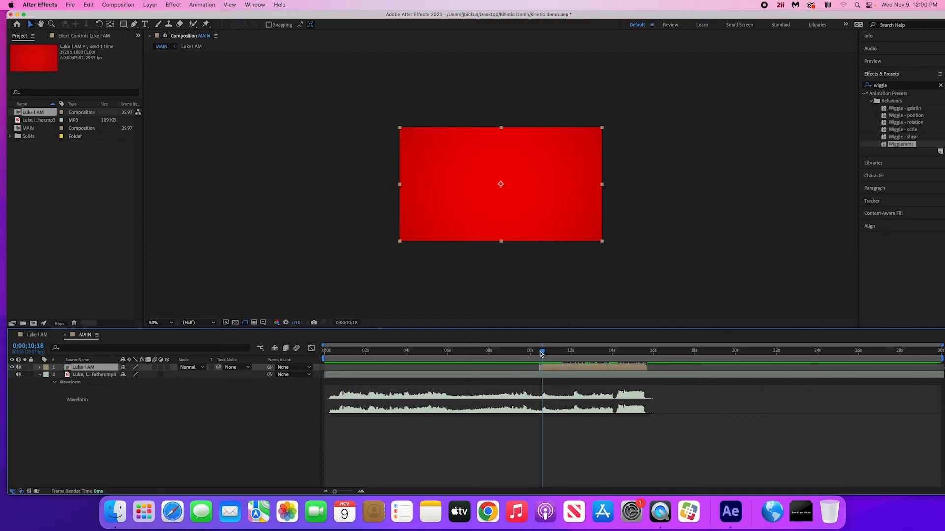
- Play MAIN from 0;00;10;09 to check the audio sync, and scrub the uncovered earlier audio to 0;00;03;27
drag(543, 353, 537, 352)
key(space)
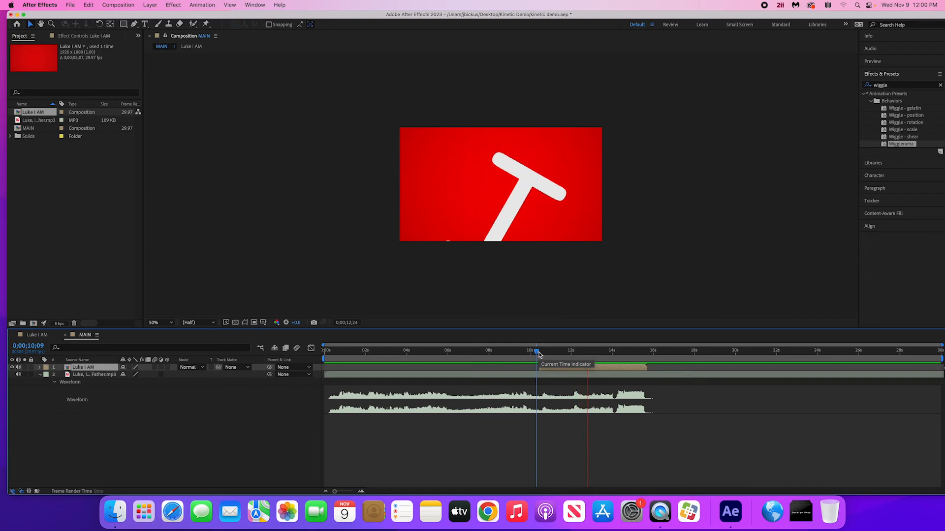
key(space)
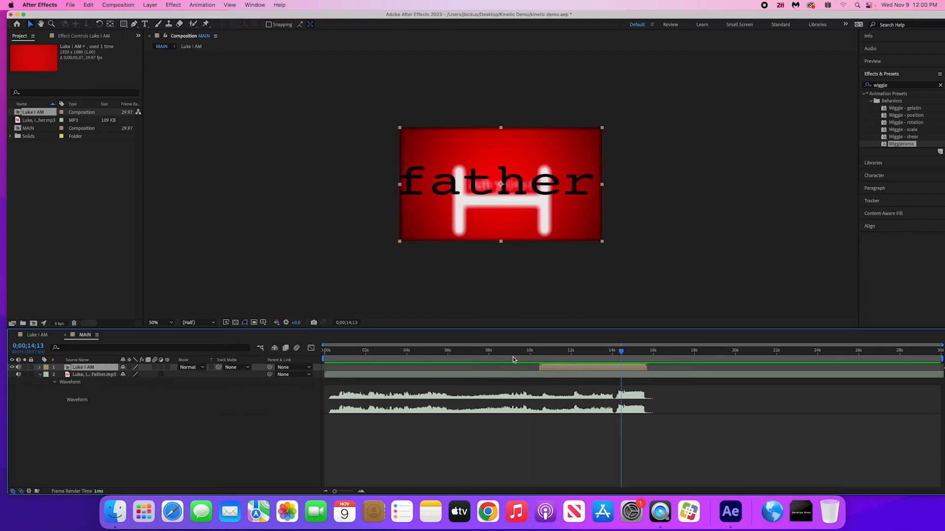
drag(513, 356, 464, 374)
drag(347, 352, 405, 359)
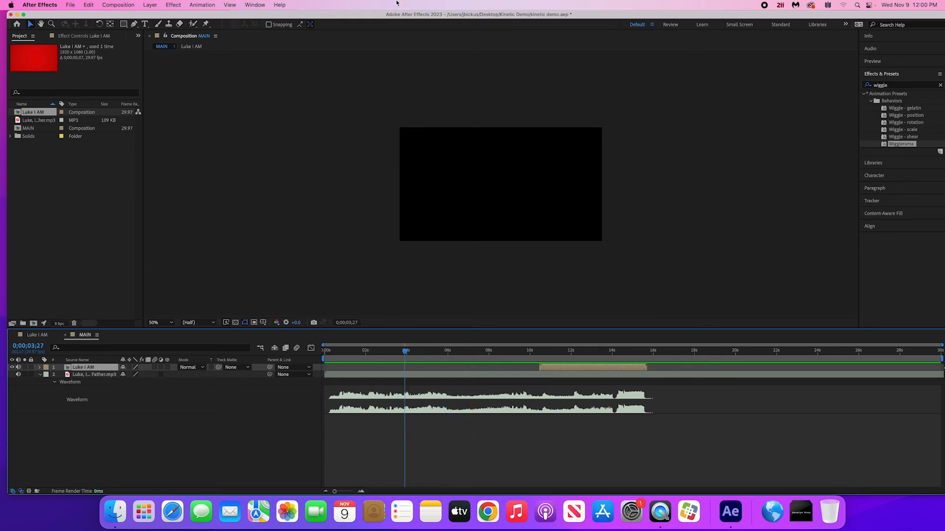
click(71, 5)
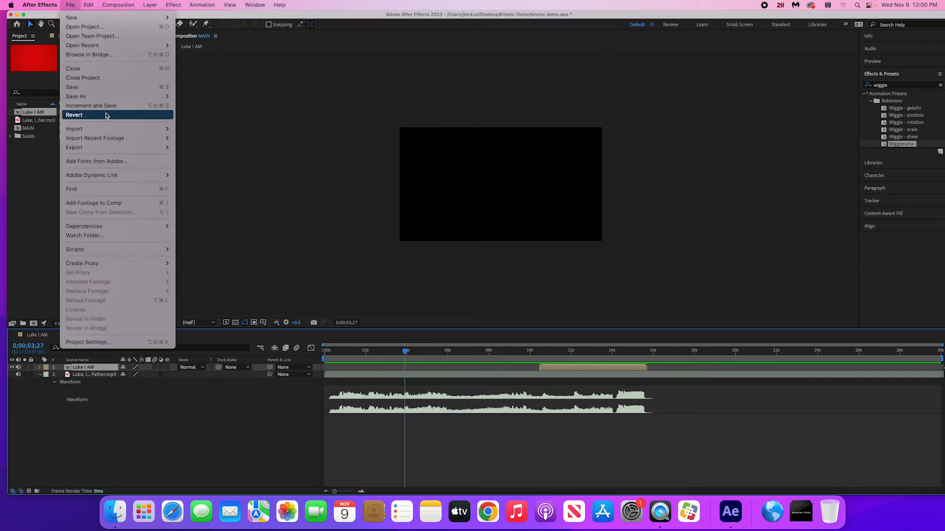
mouse_move(107, 147)
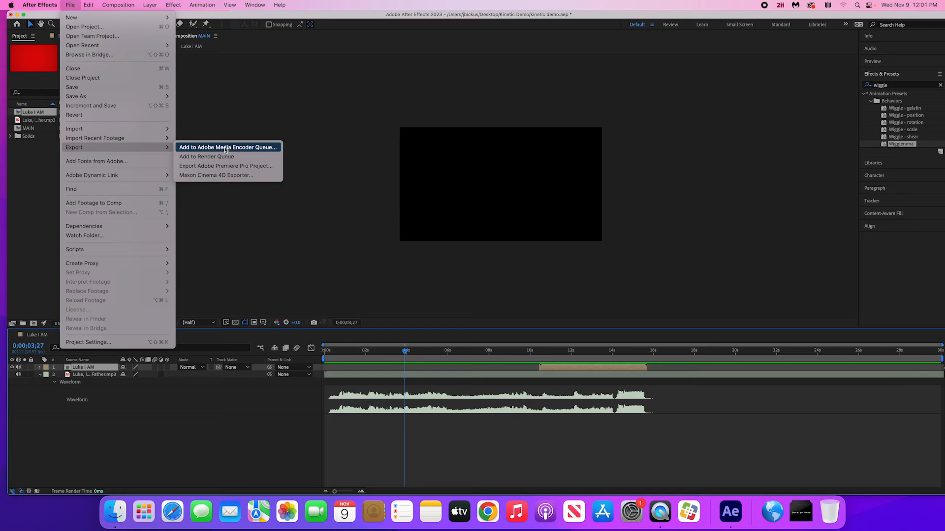
click(644, 352)
- End the MAIN work area at 0;00;15;21, just after the Luke I AM layer finishes
click(646, 352)
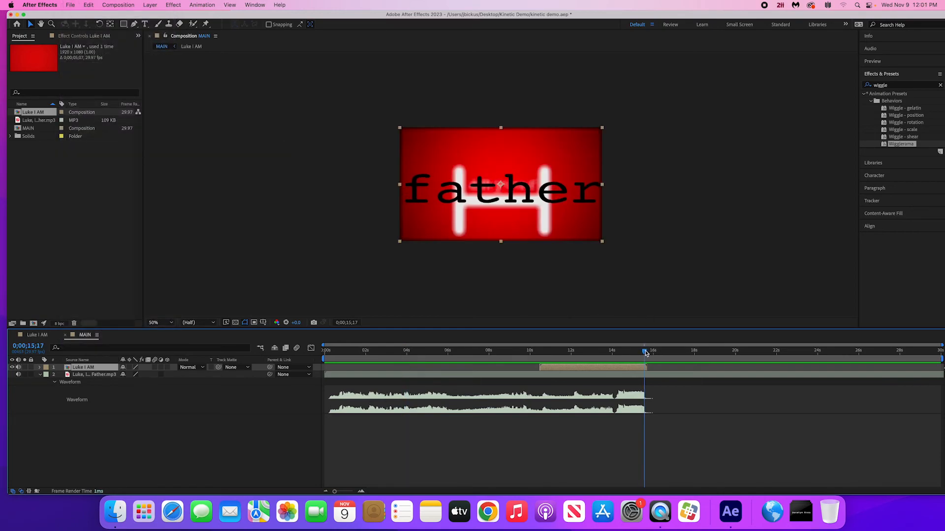
drag(646, 353, 648, 352)
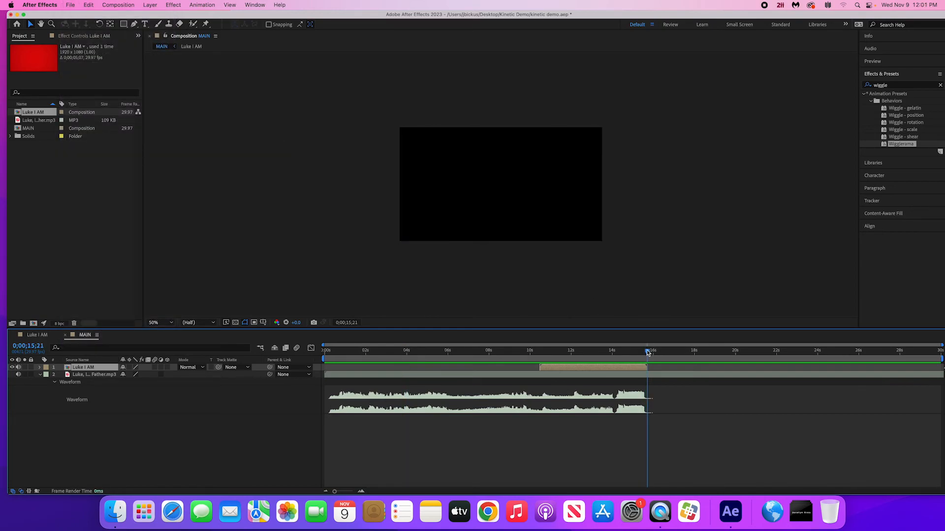
key(n)
click(540, 461)
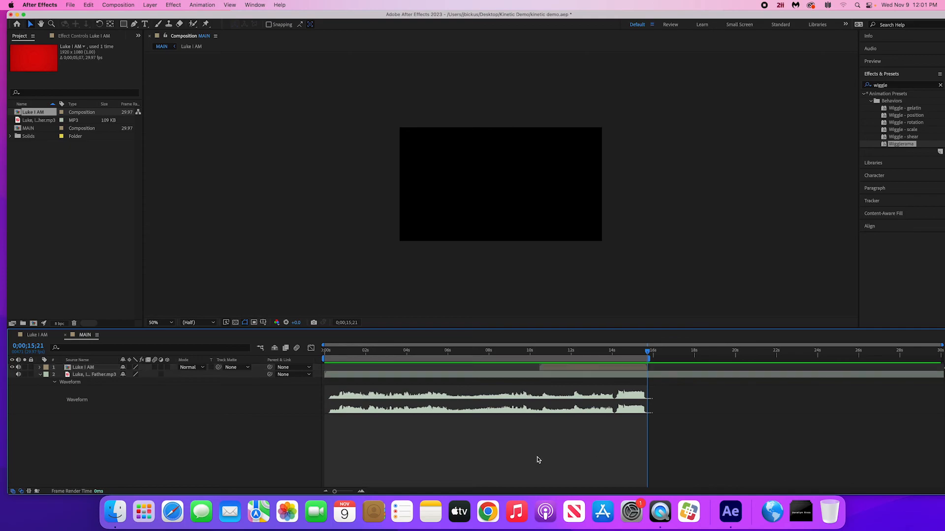
- Open the Luke I AM composition at MAIN's 0;00;13;07 and collapse the father layer's wiggle properties
click(612, 351)
drag(582, 355, 597, 368)
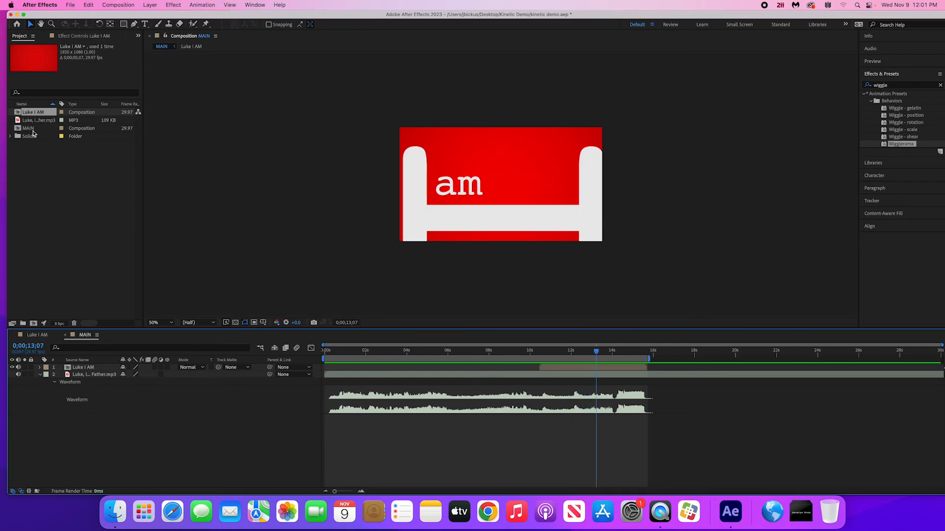
click(29, 129)
double_click(31, 114)
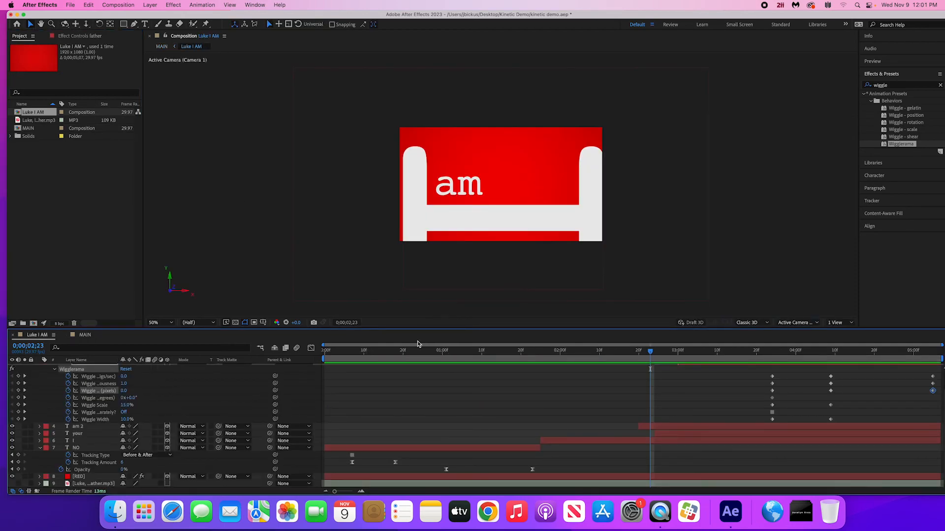
mouse_move(335, 492)
mouse_down()
mouse_move(346, 493)
mouse_move(326, 496)
mouse_move(353, 493)
mouse_move(327, 493)
mouse_up()
key(u)
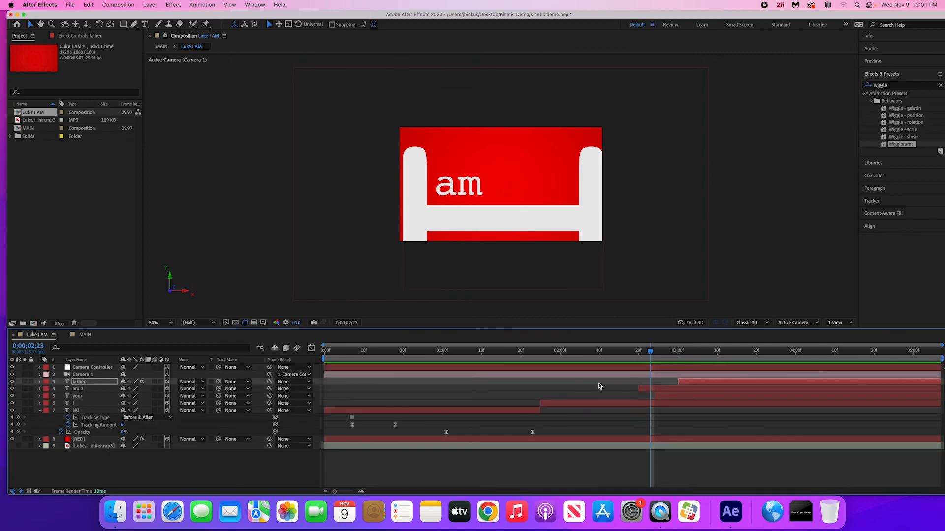
- Pre-compose the am 2, your and I text layers together into a new composition named I AM YOUR
click(85, 391)
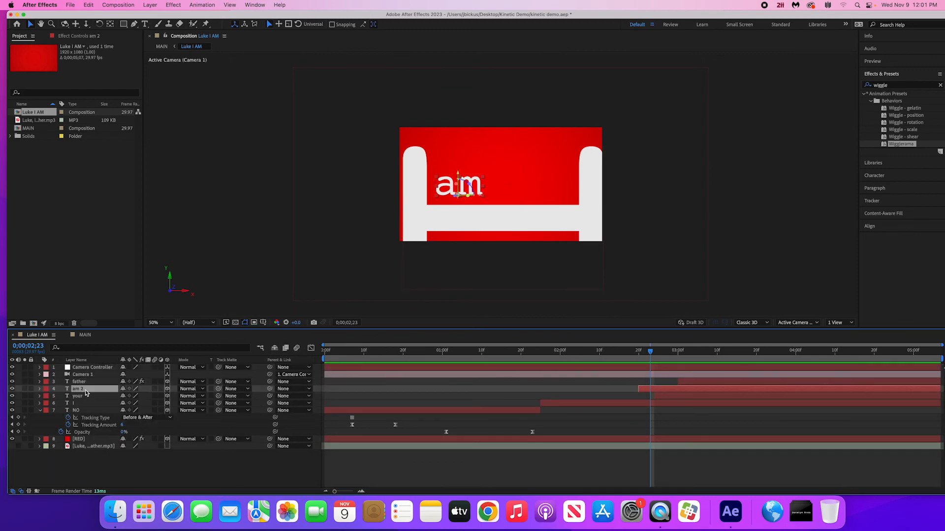
click(84, 397)
click(88, 390)
shift+click(85, 405)
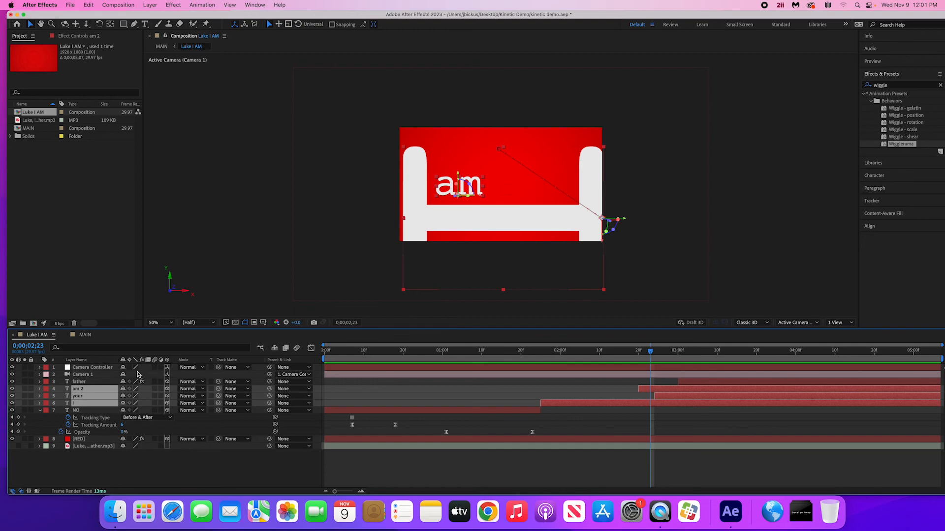
key(super+shift+c)
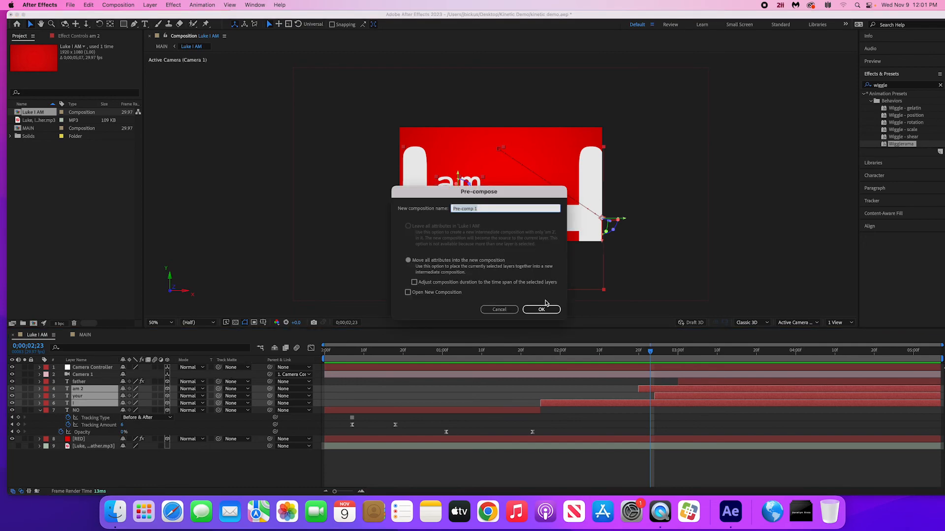
text(I AM YOUR)
key(Return)
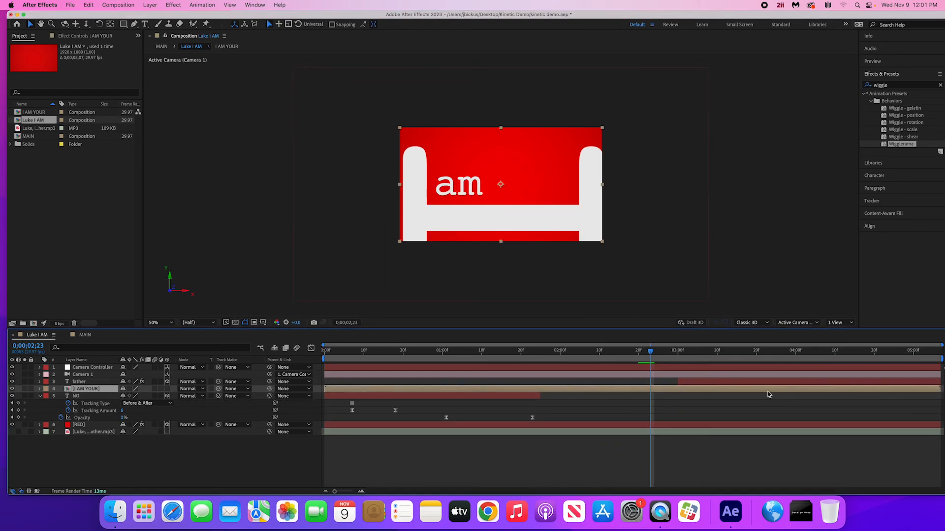
- Make the I AM YOUR layer 3D and scrub to 0;00;03;06, as father comes in
drag(651, 351, 677, 365)
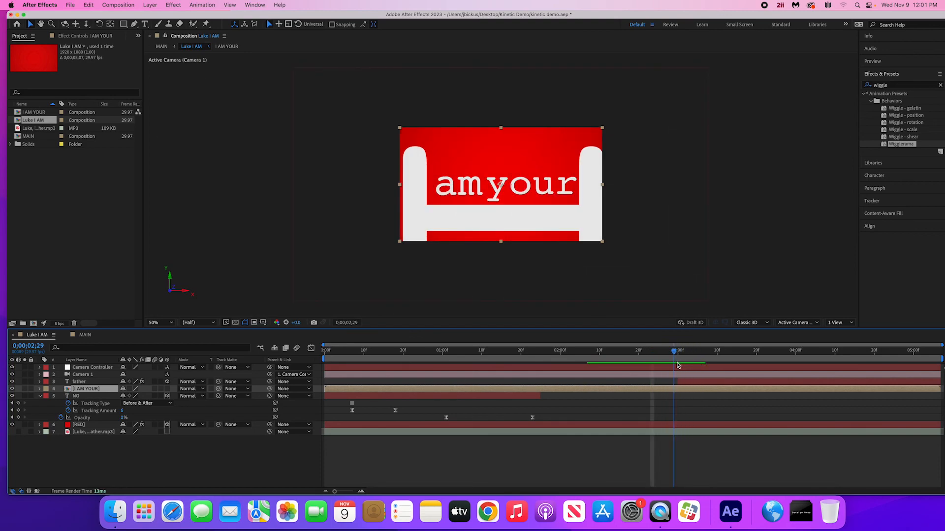
click(167, 388)
drag(649, 348, 703, 373)
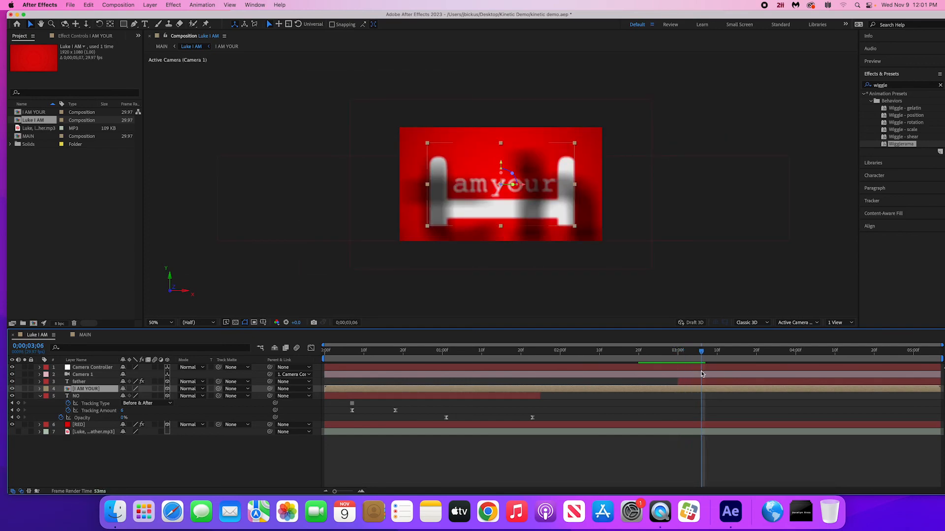
- Keyframe the I AM YOUR layer's Position at 0;00;03;06 and move it up out of frame to Y about -1369 at 0;00;03;10
key(p)
click(61, 396)
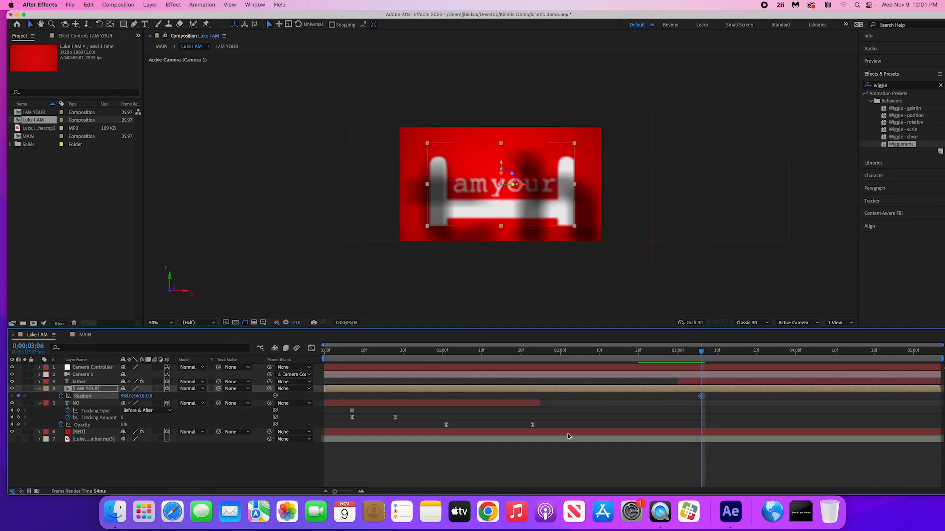
drag(707, 355, 716, 355)
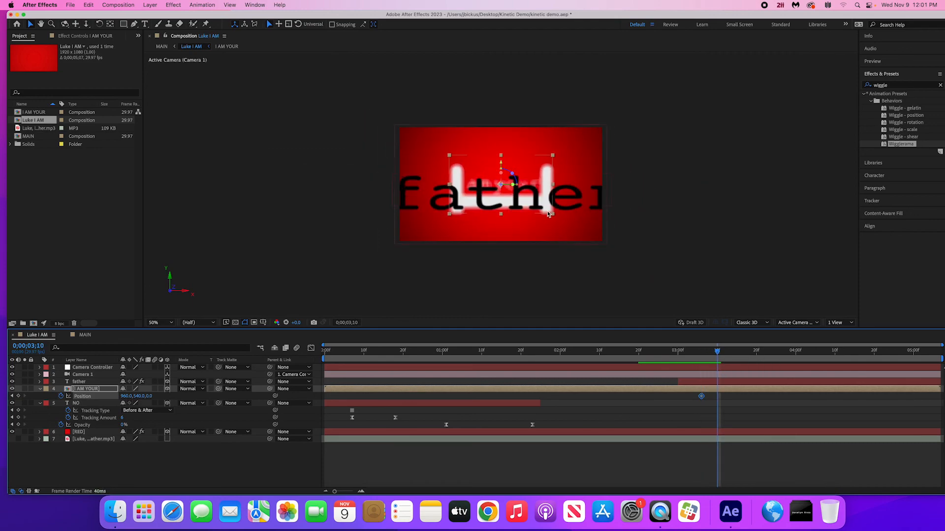
drag(544, 170, 545, 69)
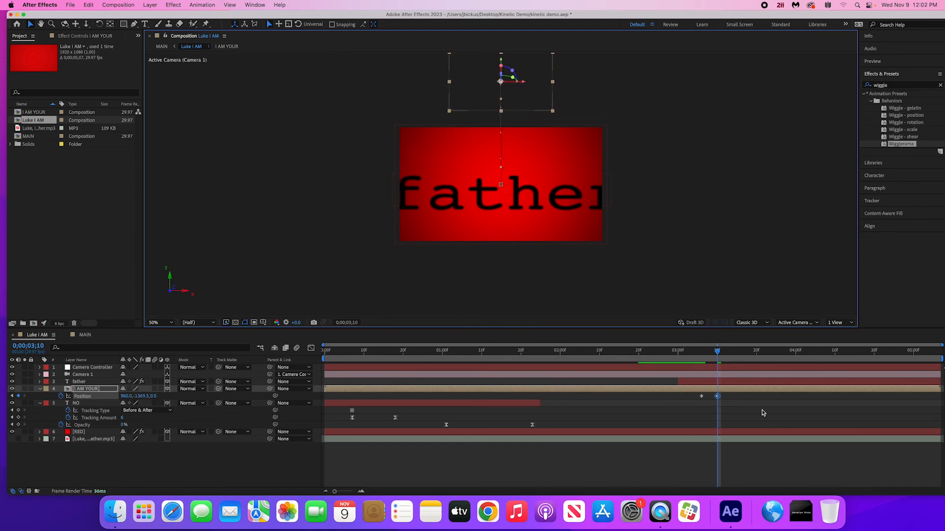
- Preview the Luke I AM composition from the start, and play MAIN through to the father text
click(643, 351)
drag(350, 352, 263, 348)
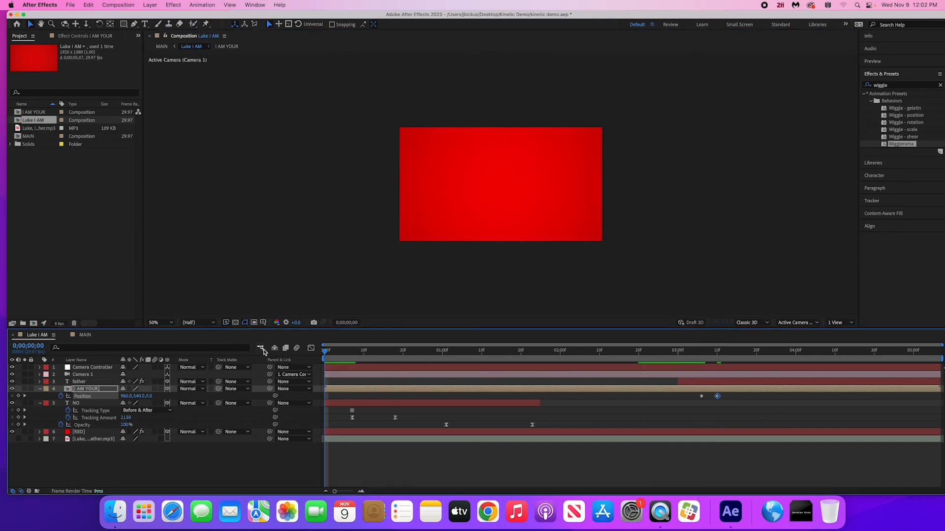
key(space)
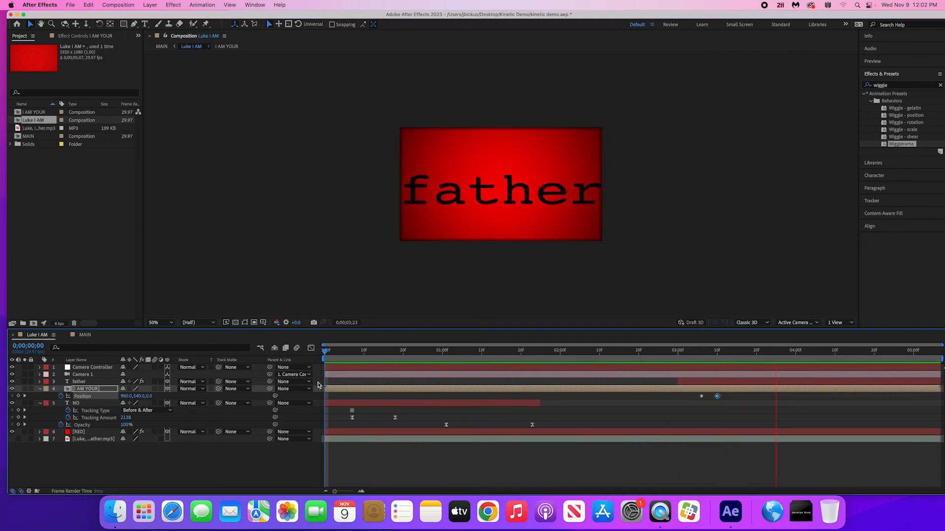
key(space)
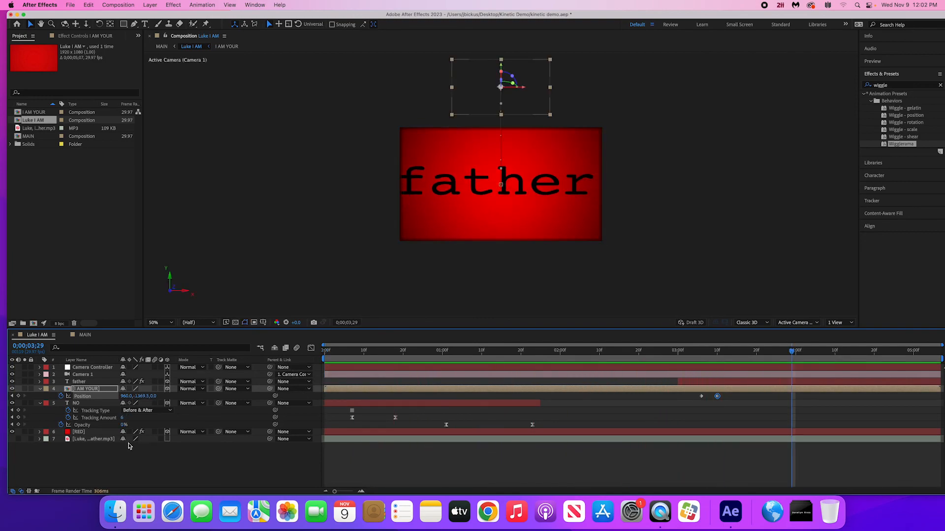
double_click(30, 136)
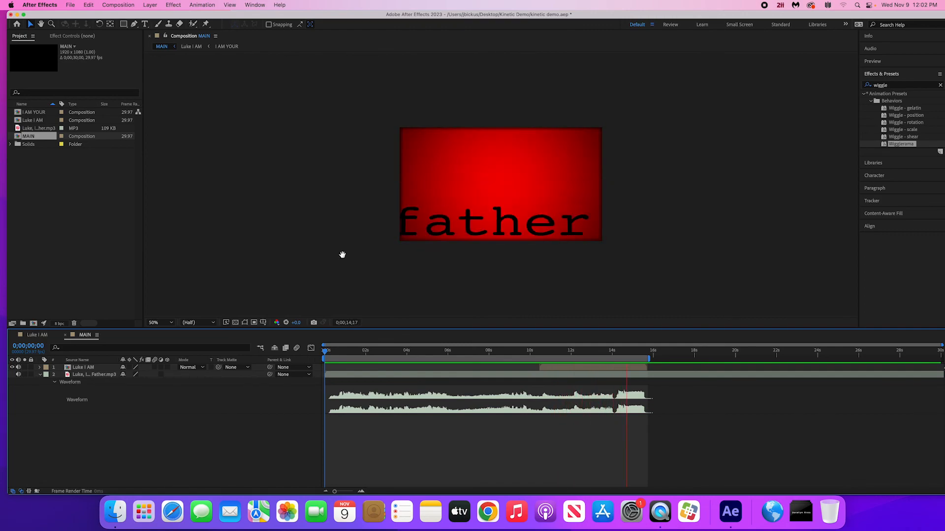
key(space)
- Slow the exit of I AM YOUR in Luke I AM by moving its second Position keyframe to about 0;00;04;06
click(618, 368)
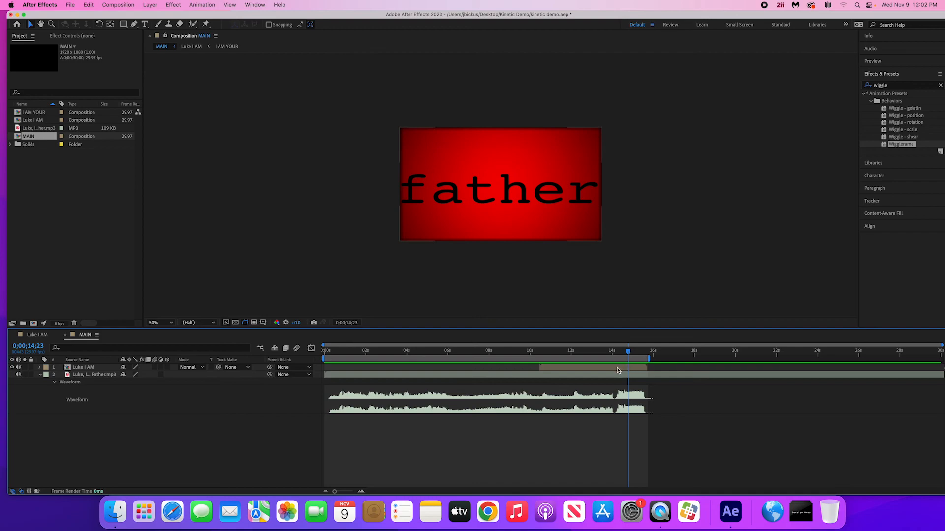
double_click(619, 370)
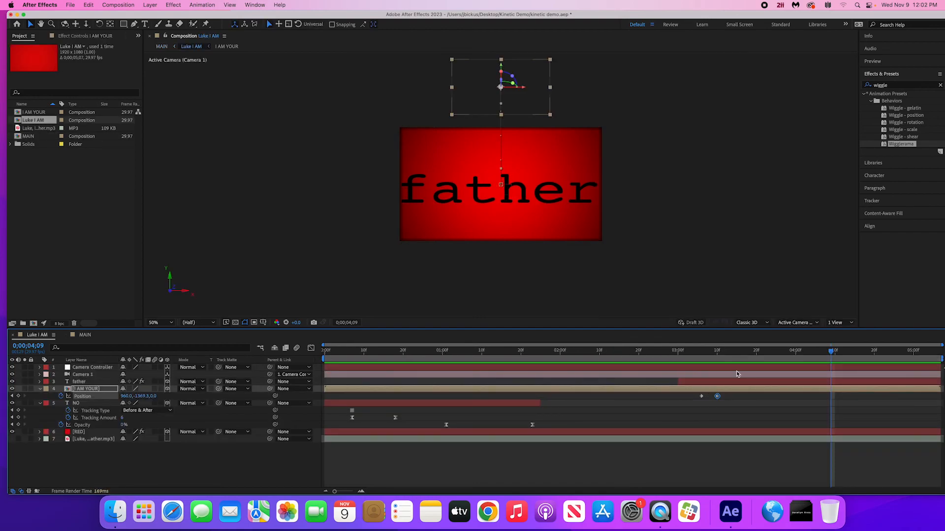
click(702, 355)
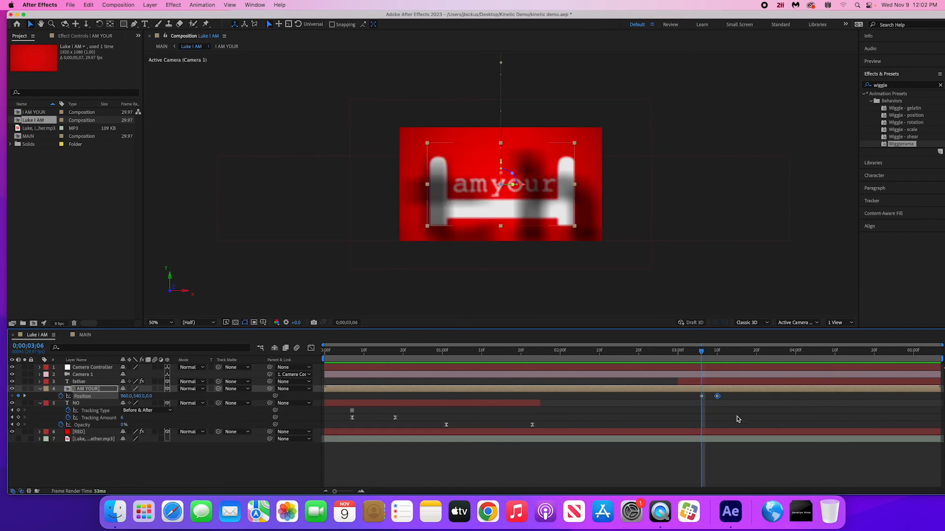
drag(719, 399, 819, 400)
- Check the slower text exit in MAIN by scrubbing from about 0;00;13;07 to 0;00;14;24
double_click(29, 137)
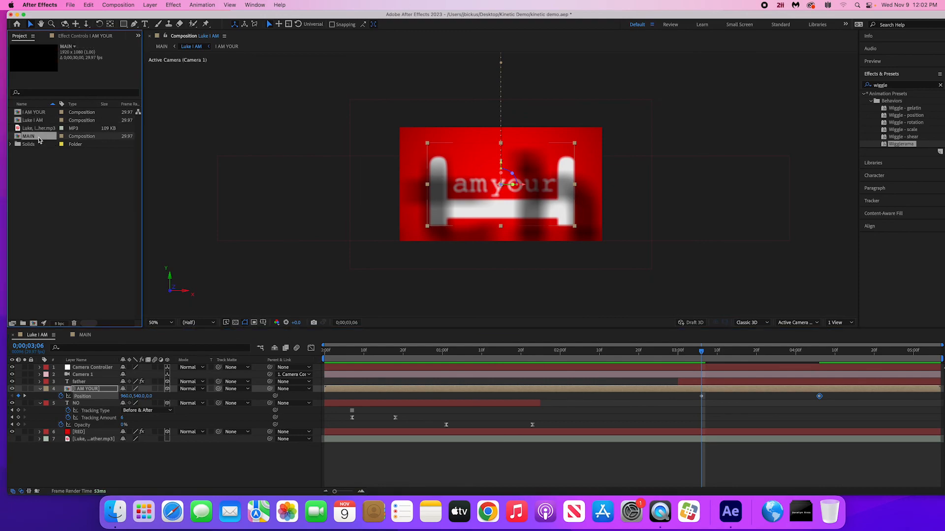
drag(597, 354, 628, 361)
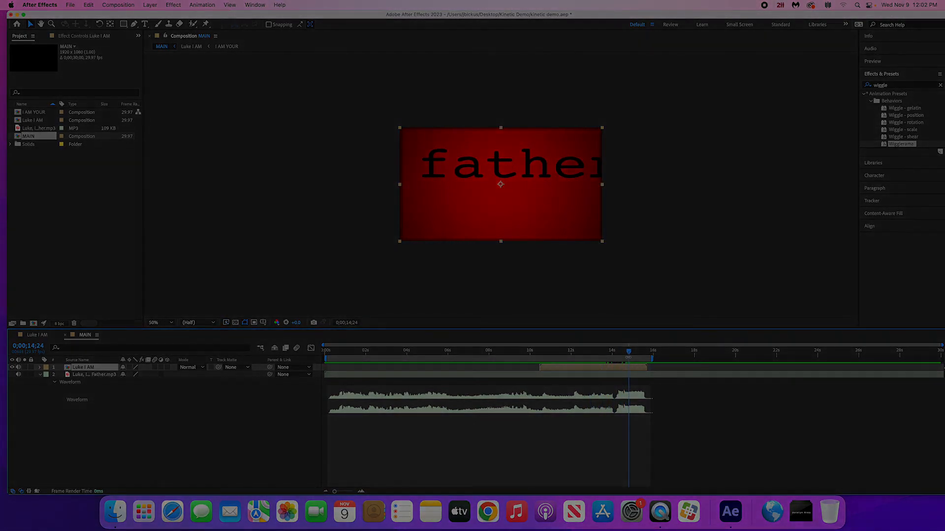